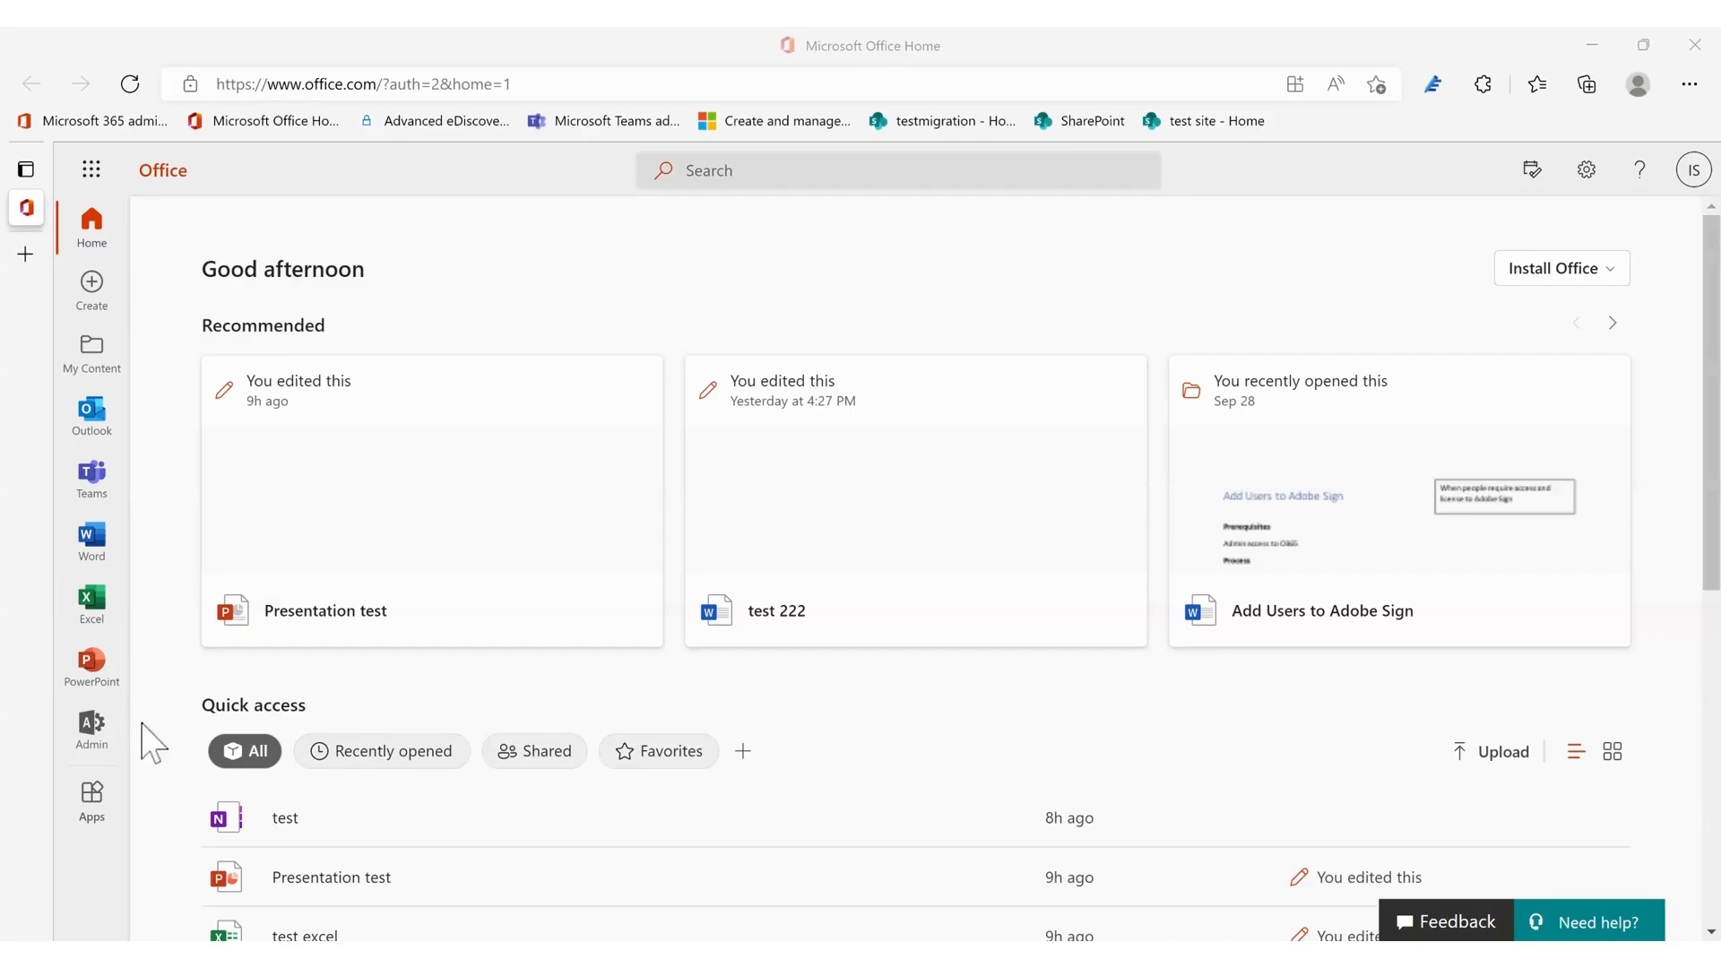
Open Forms from the full Microsoft 365 app list and dismiss the announcement banner and introductory tour.
left_click(85, 818)
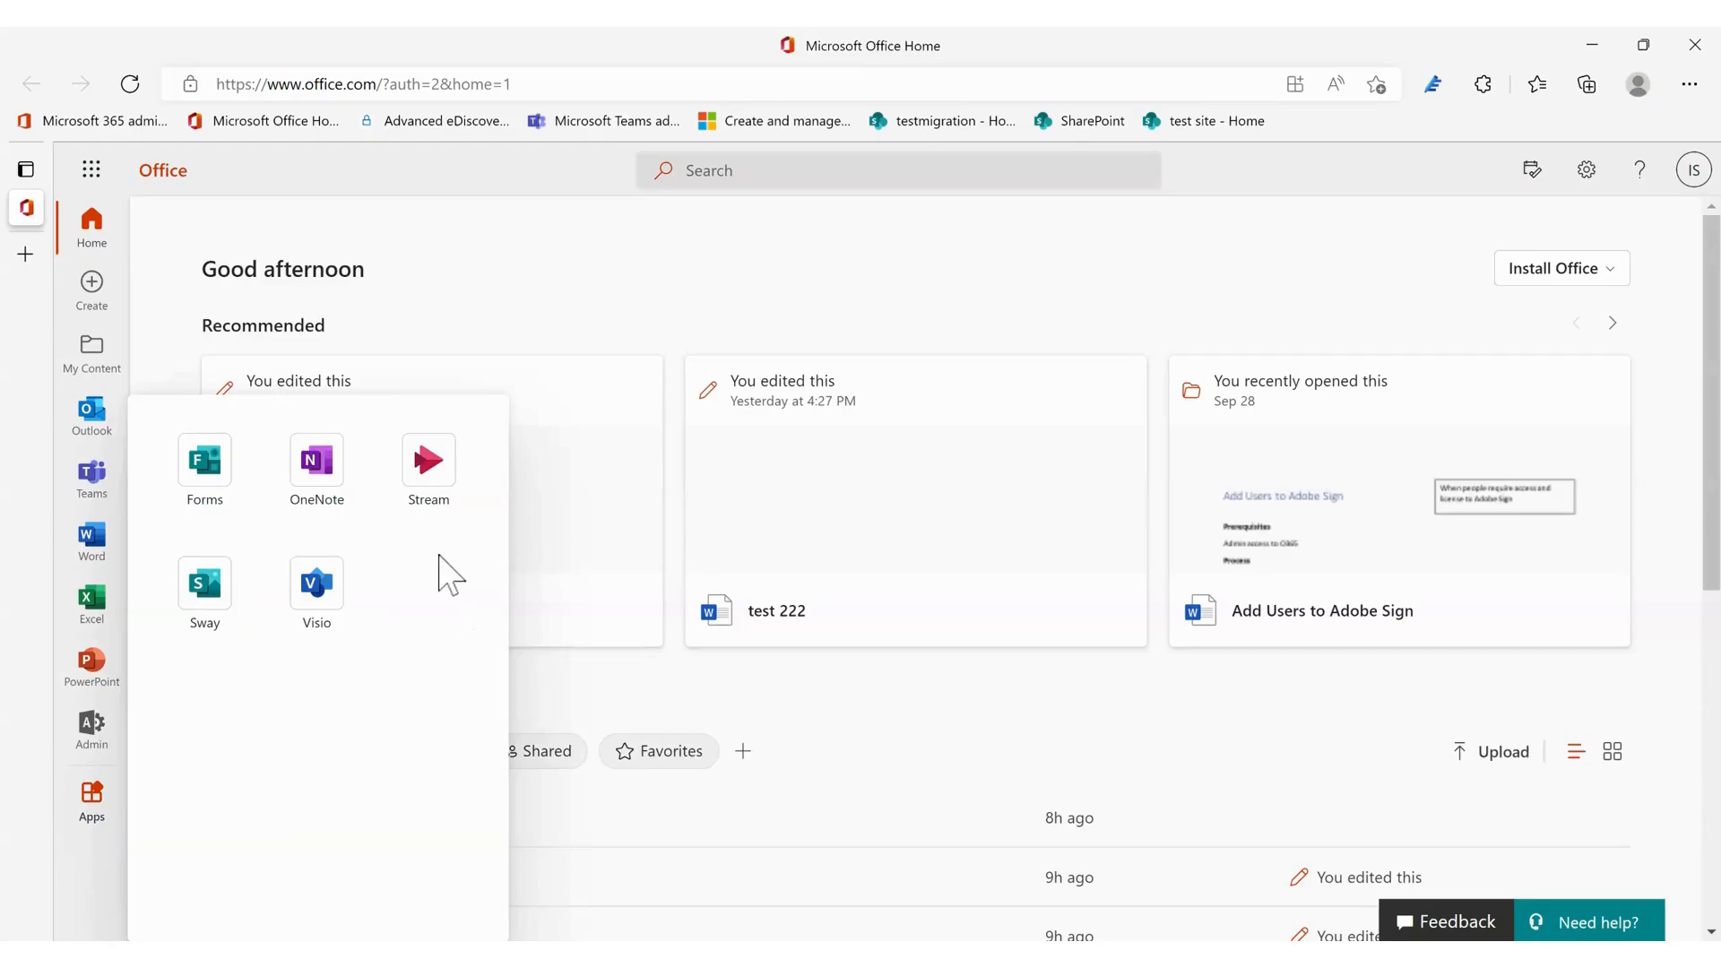
left_click(459, 304)
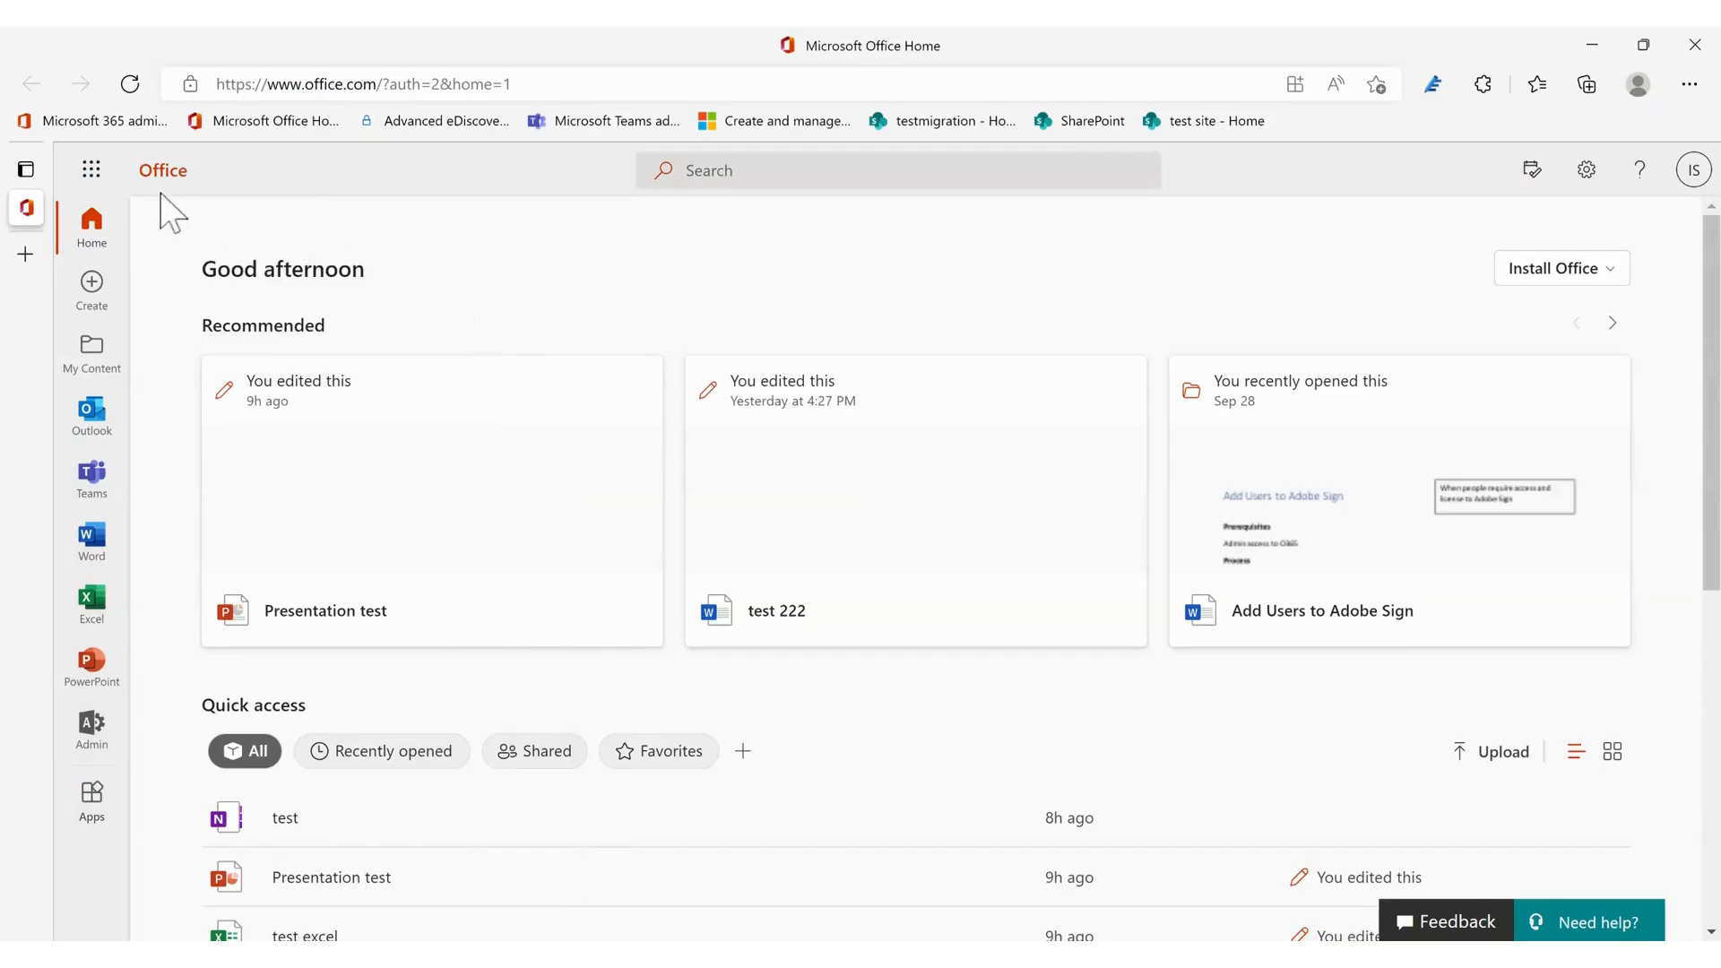
left_click(93, 173)
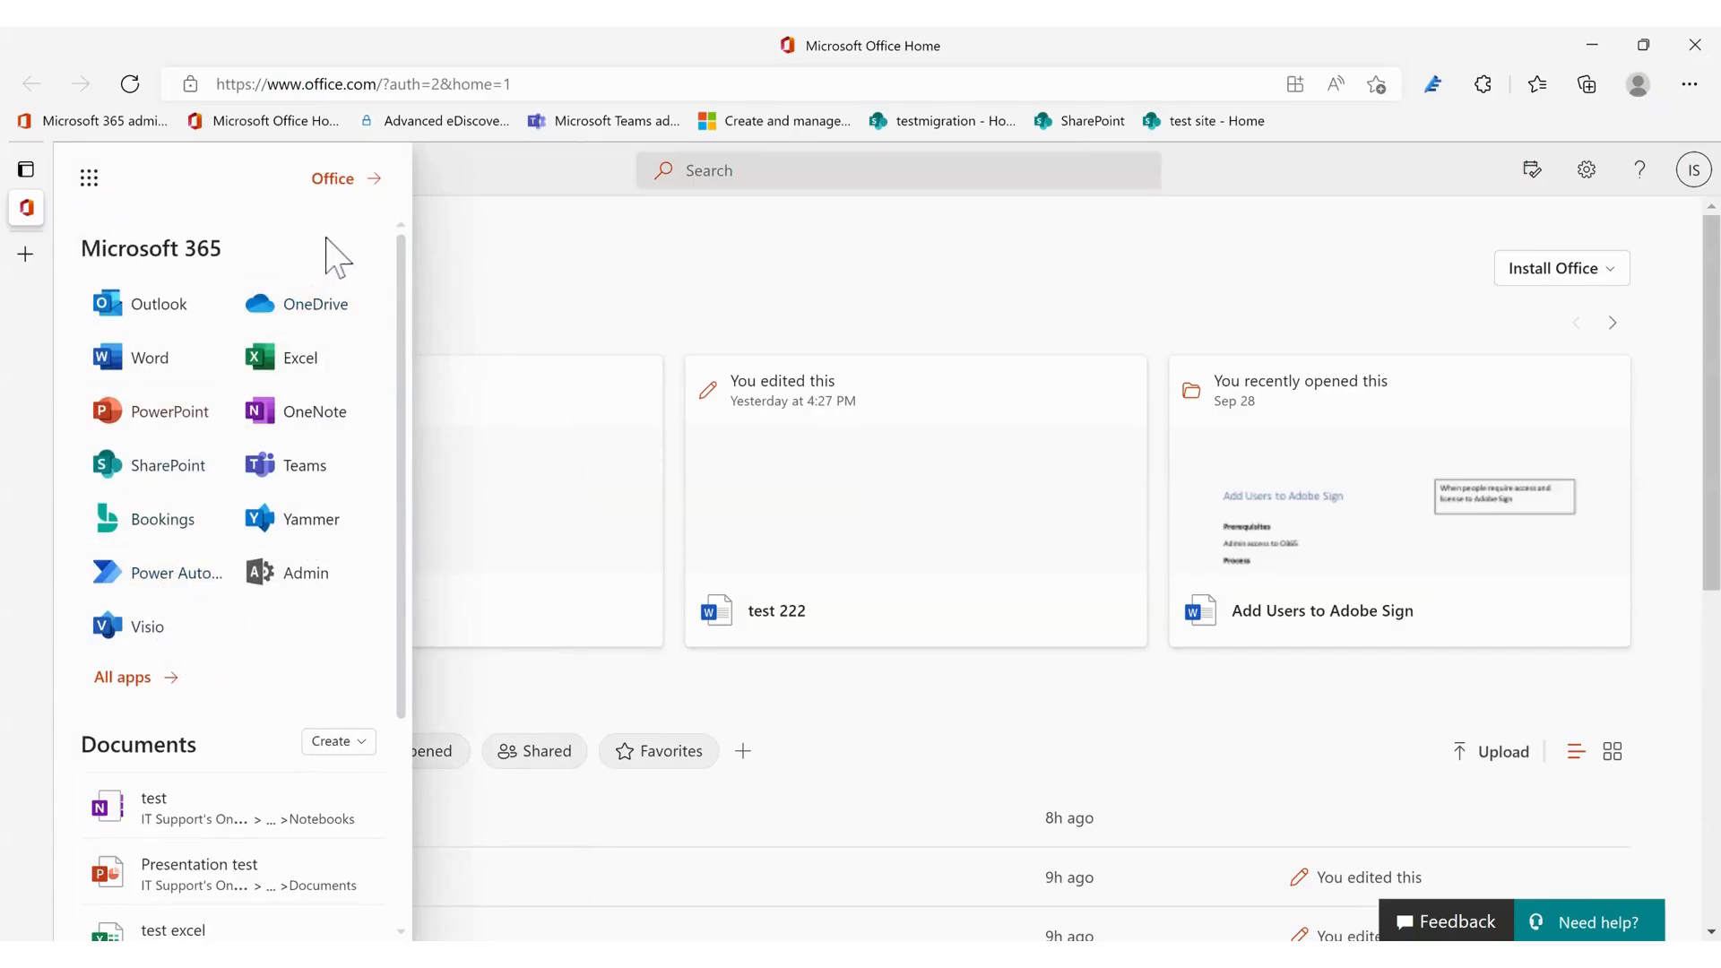
left_click(133, 679)
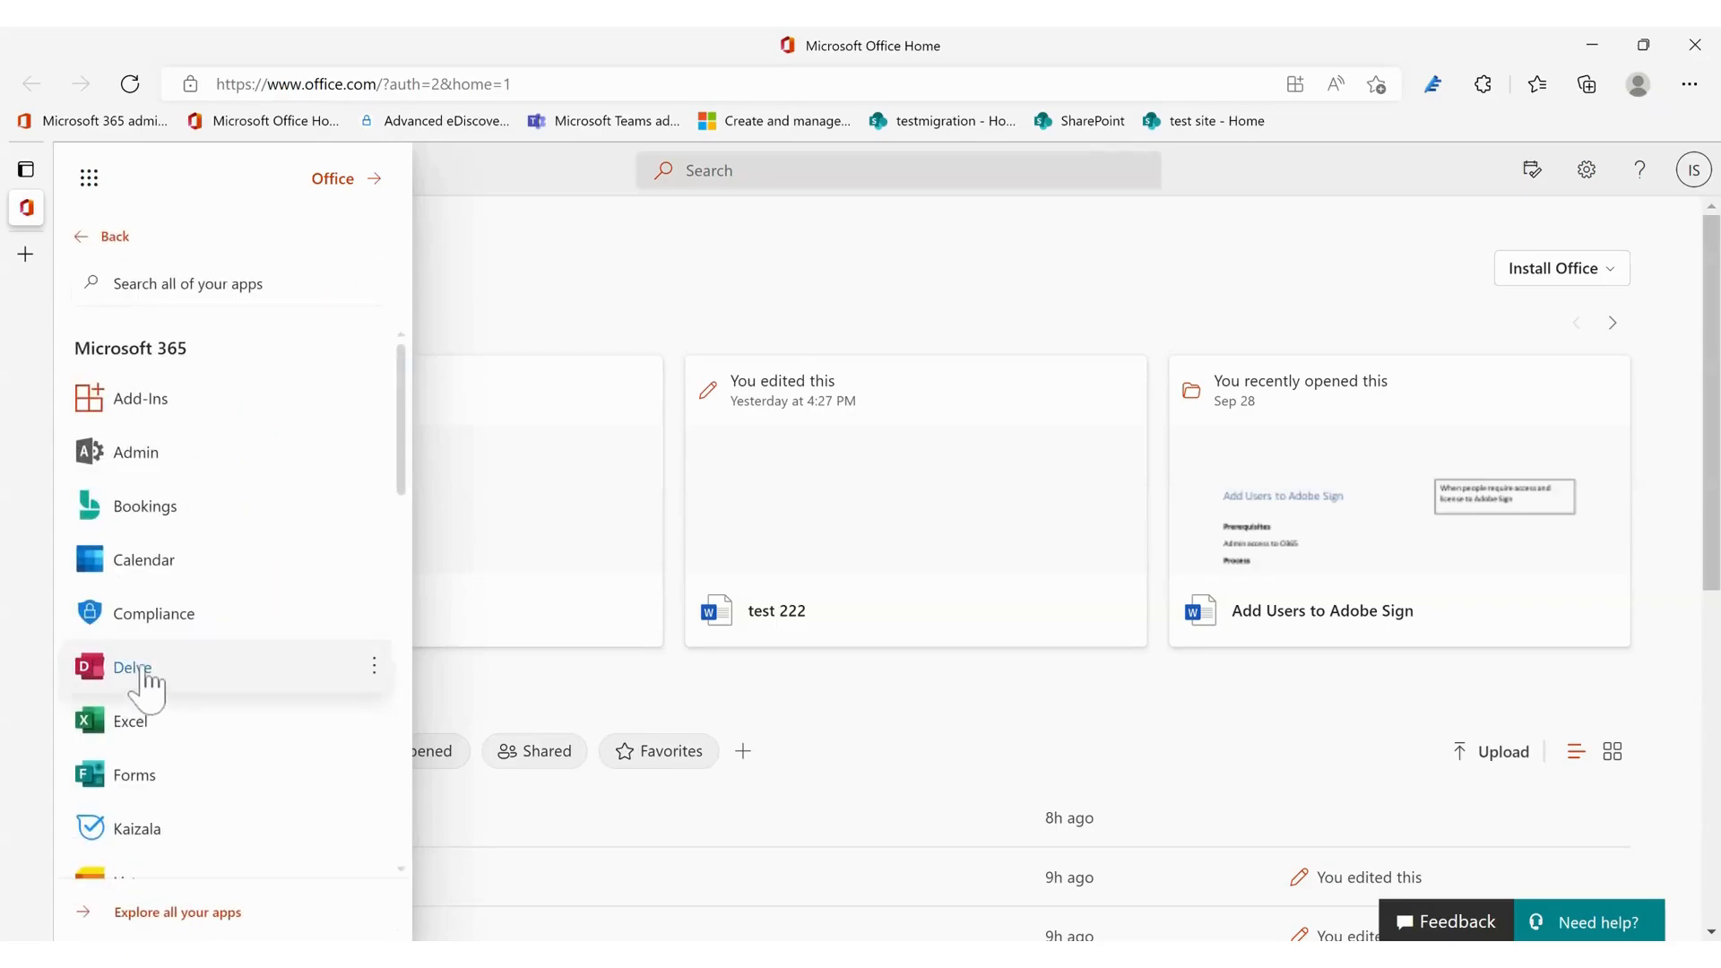
scroll(194, 498, "down", 2)
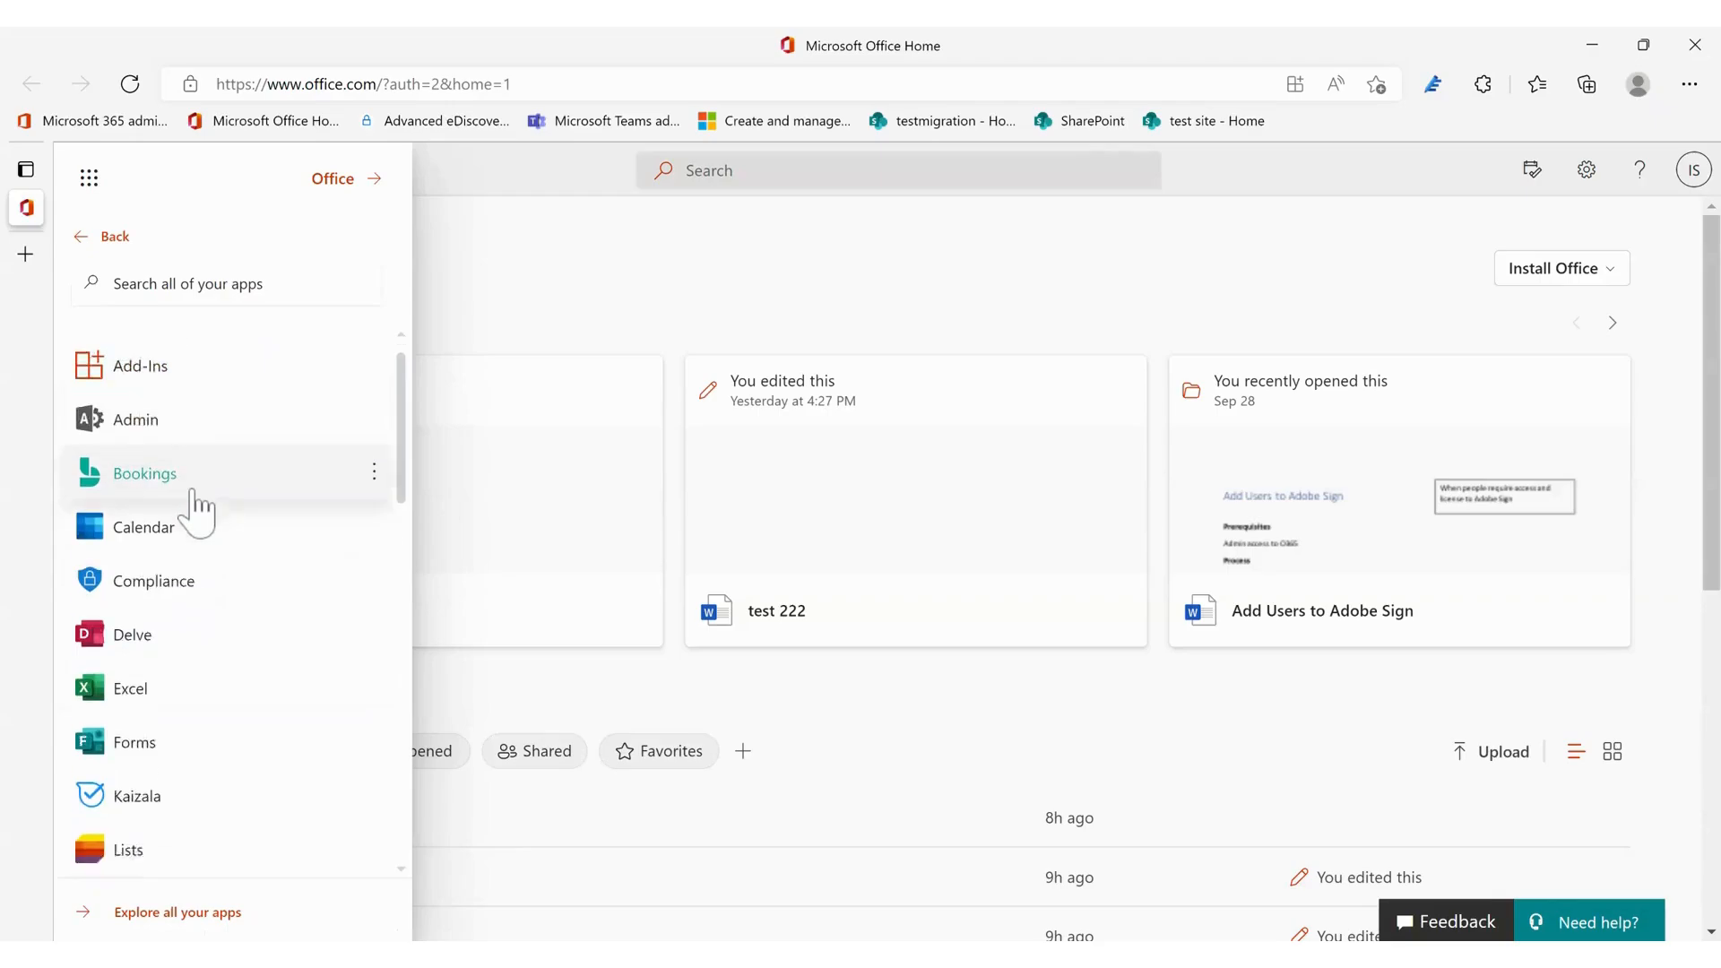
scroll(194, 502, "down", 1)
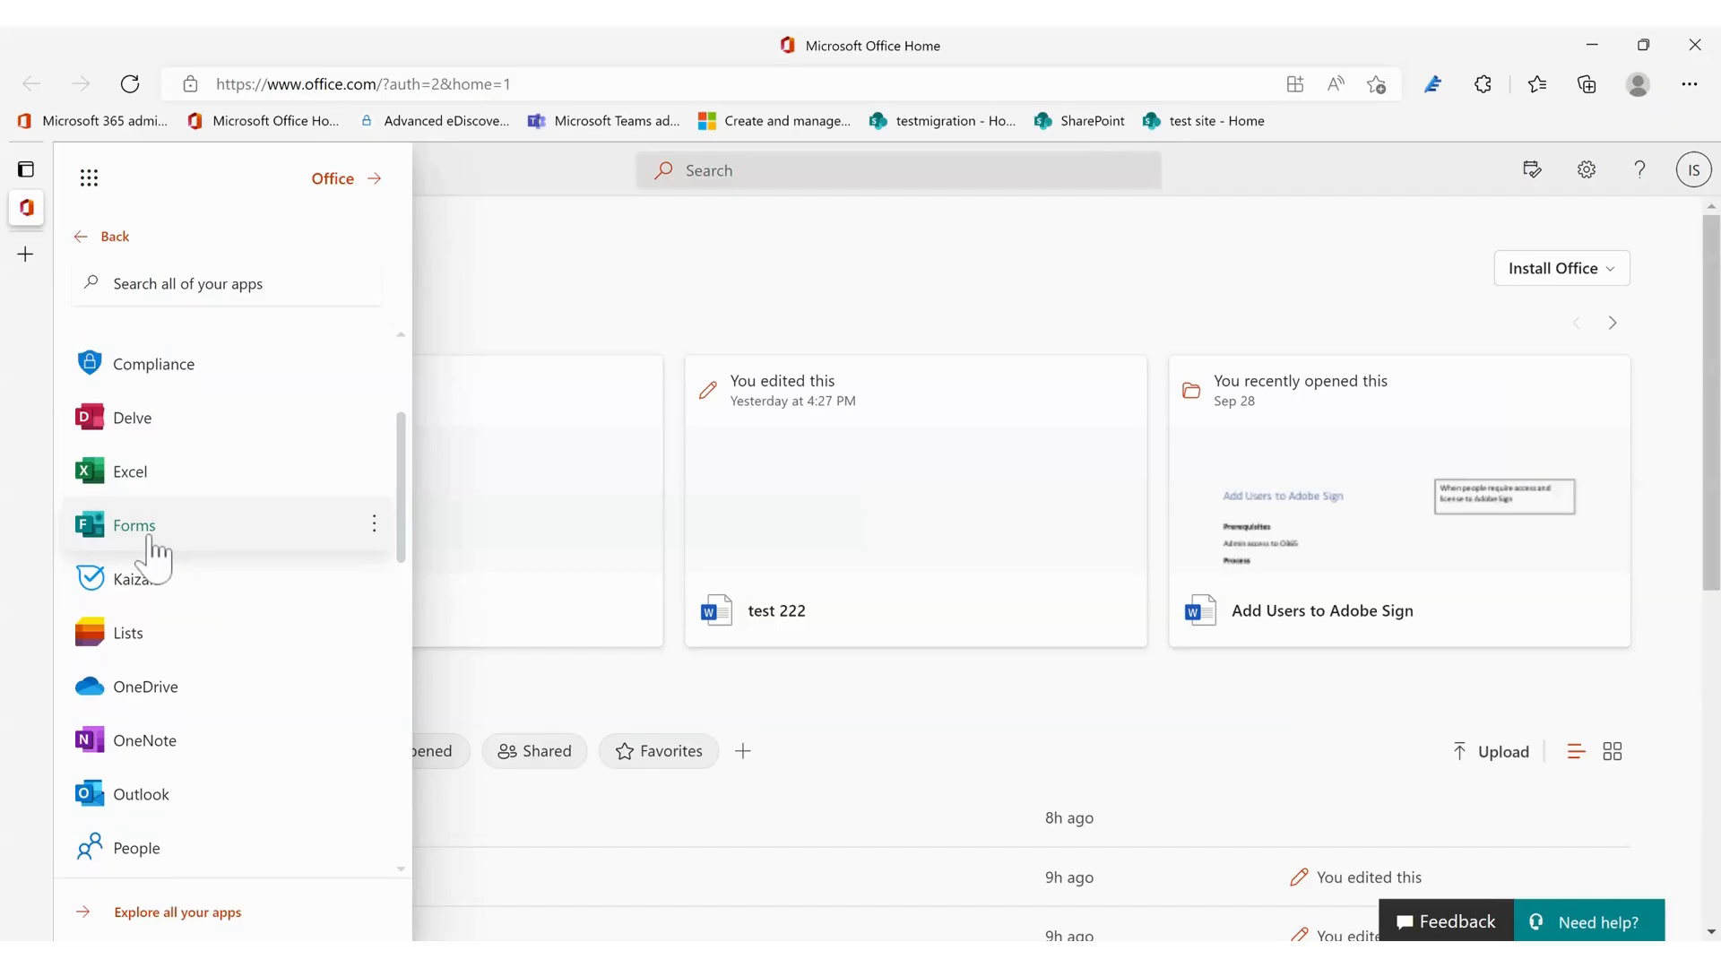
left_click(153, 537)
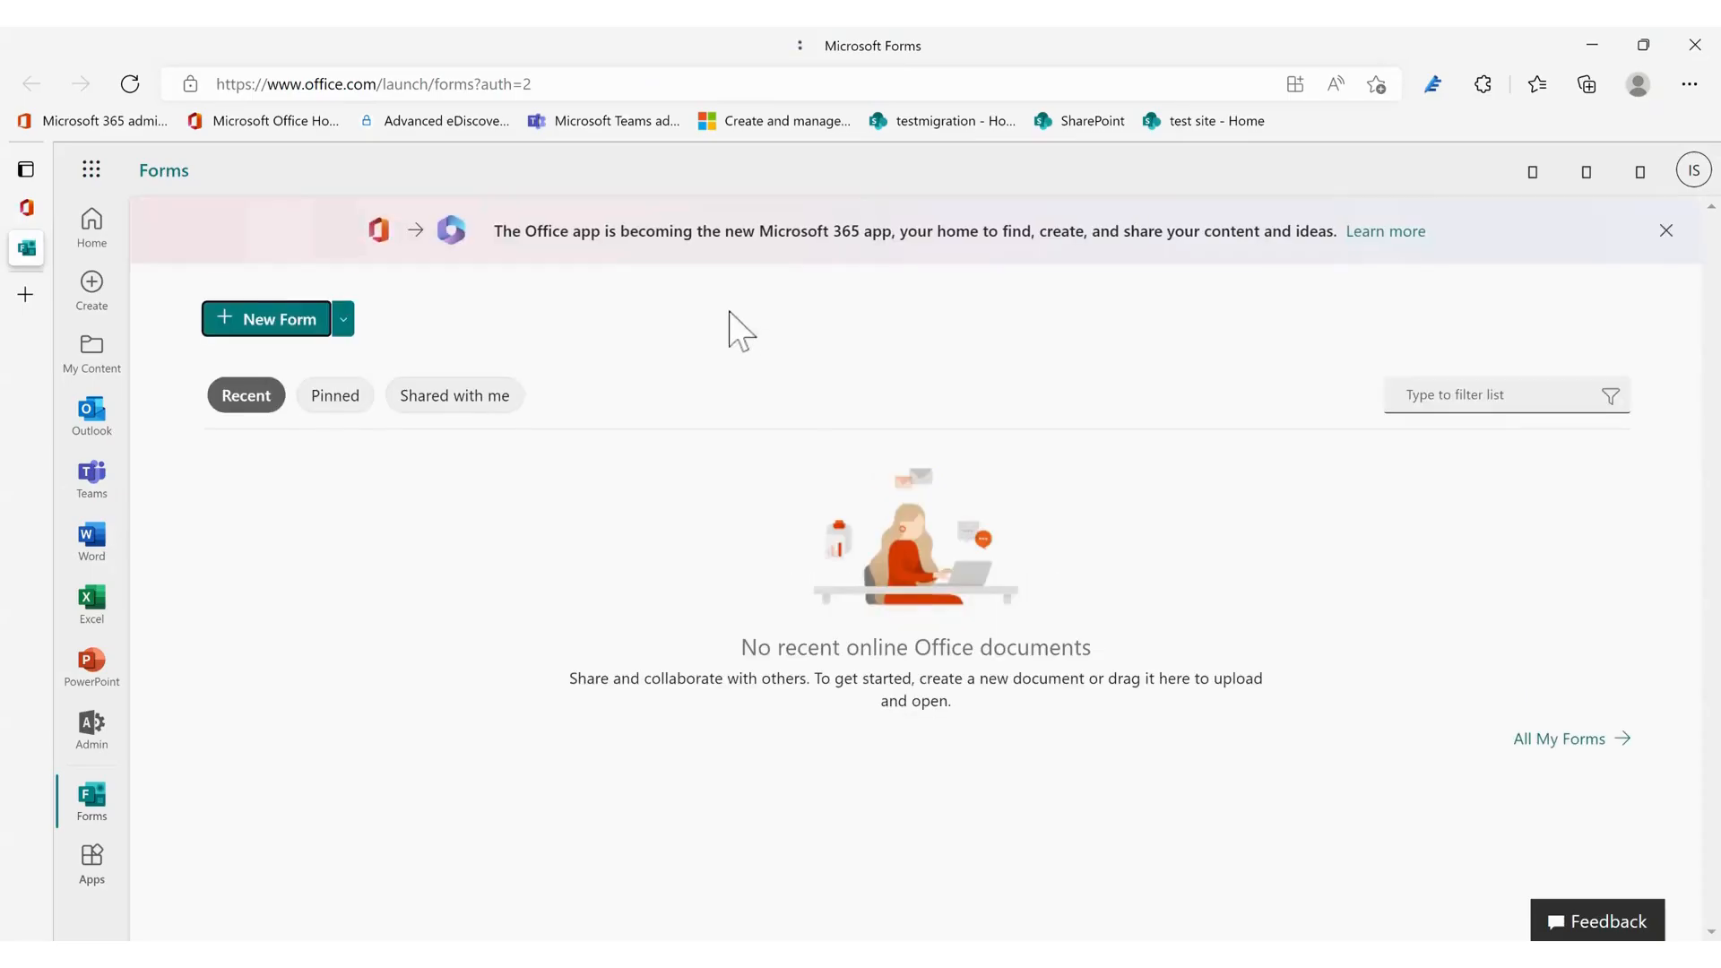
left_click(1667, 234)
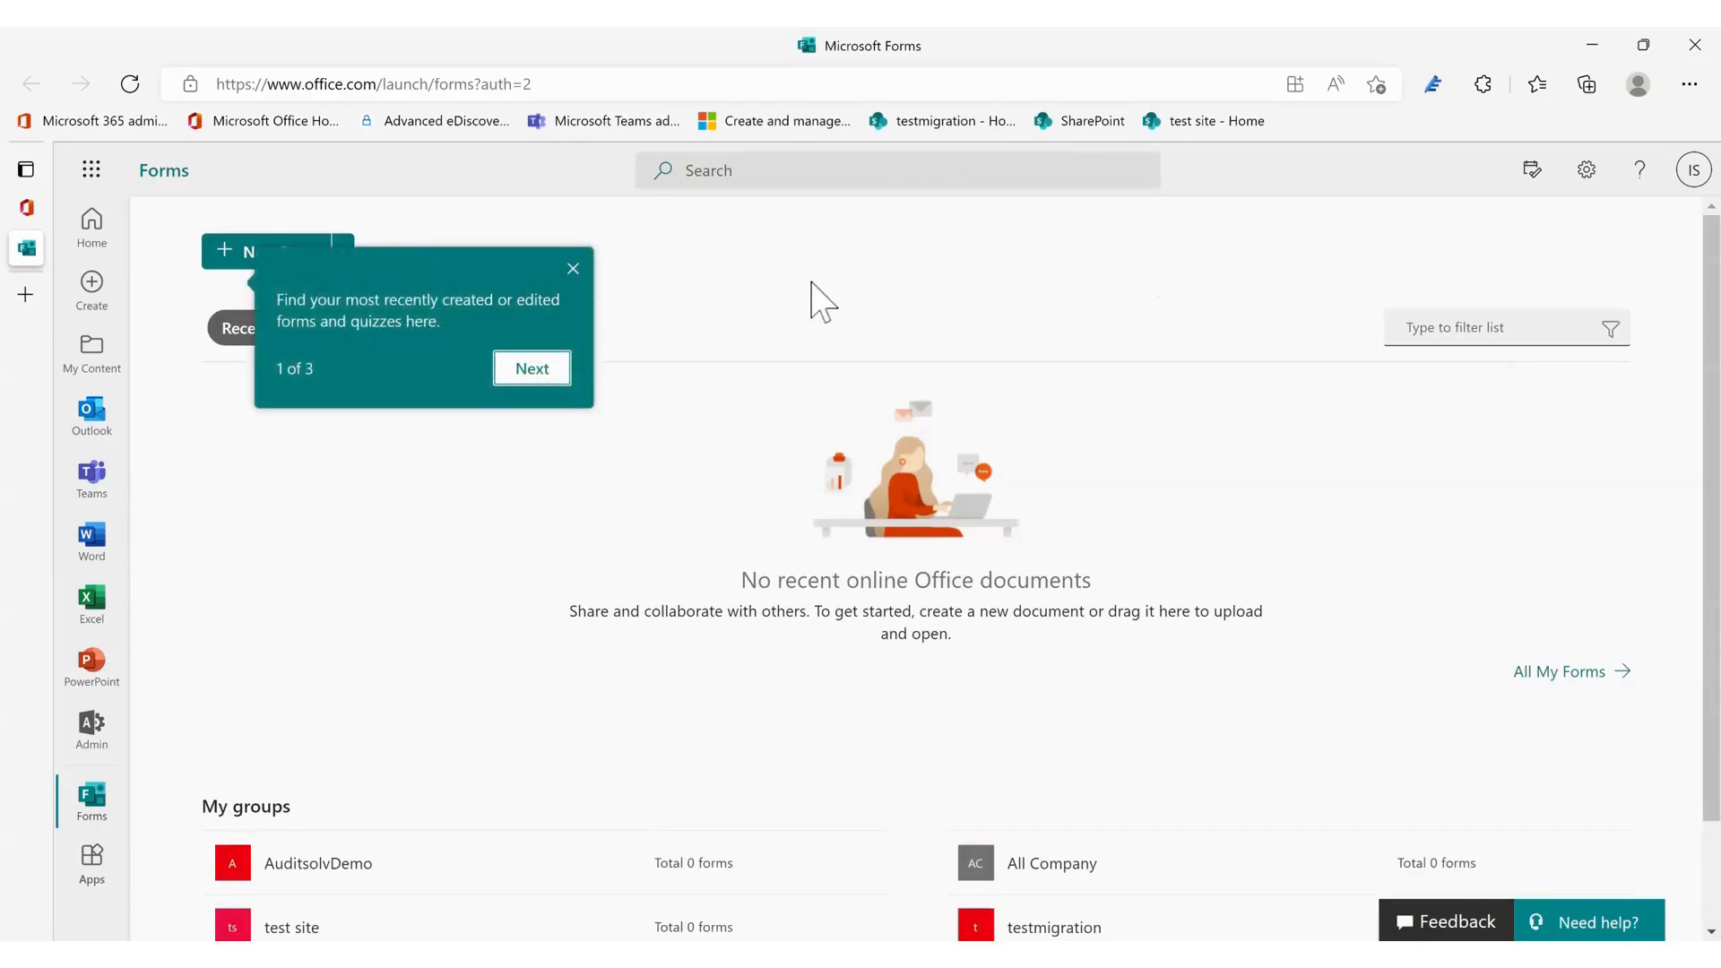
left_click(573, 269)
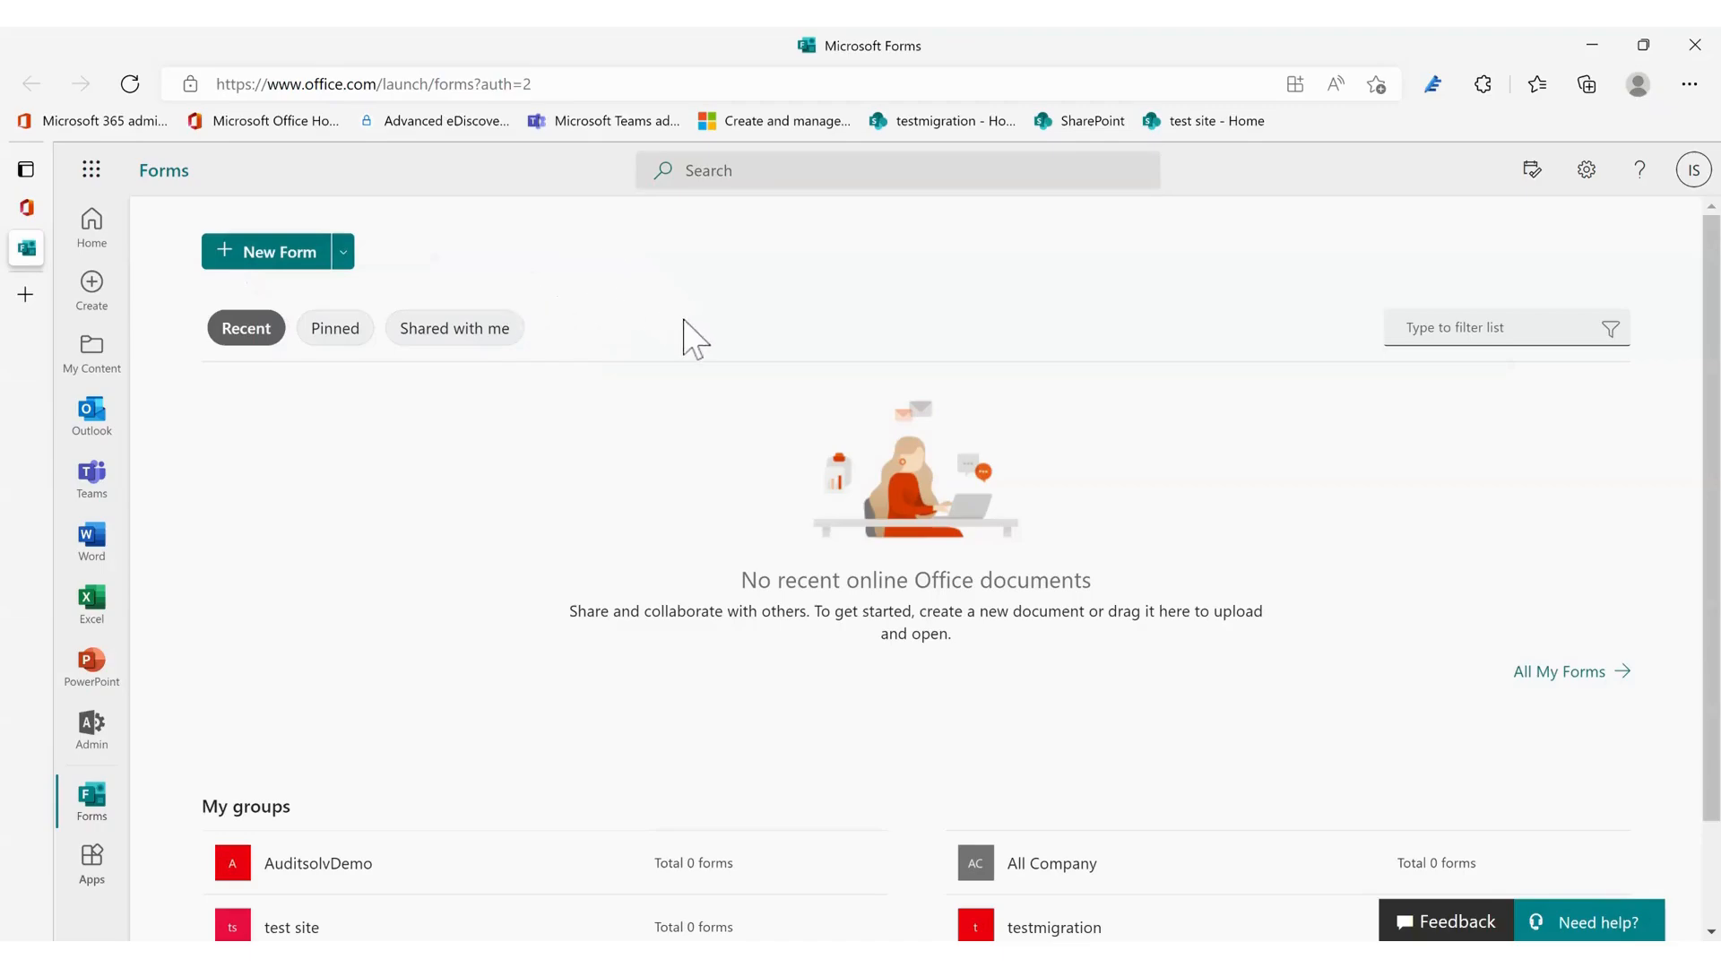
left_click(344, 265)
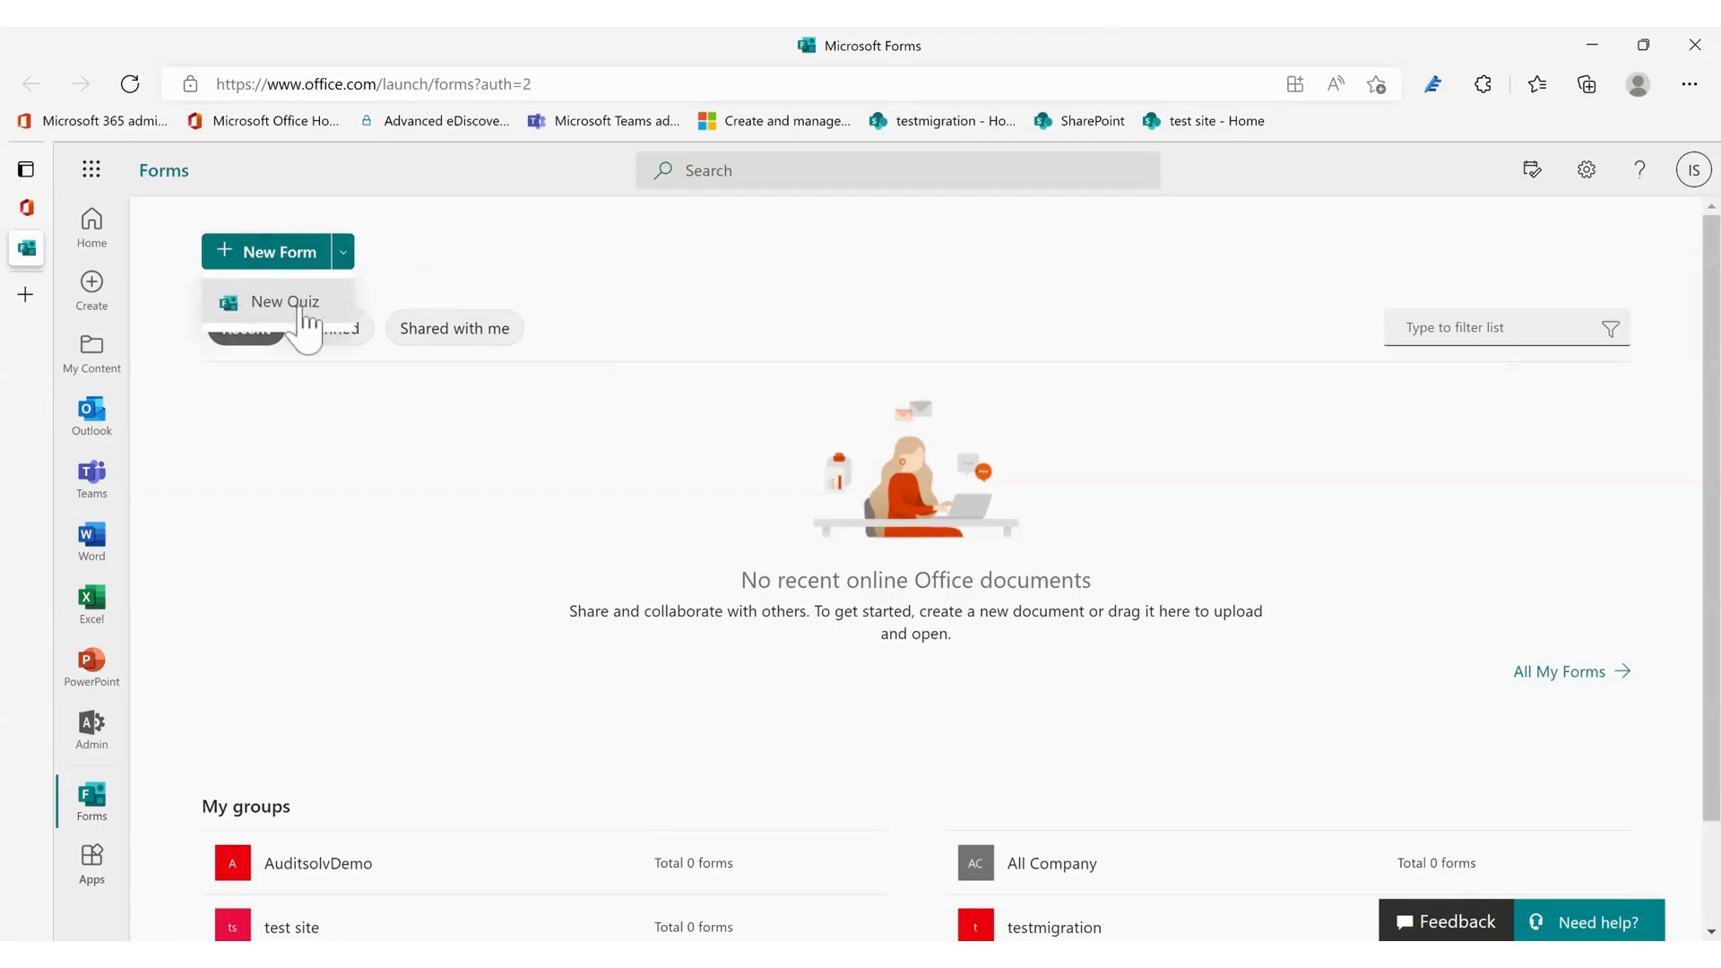
left_click(484, 251)
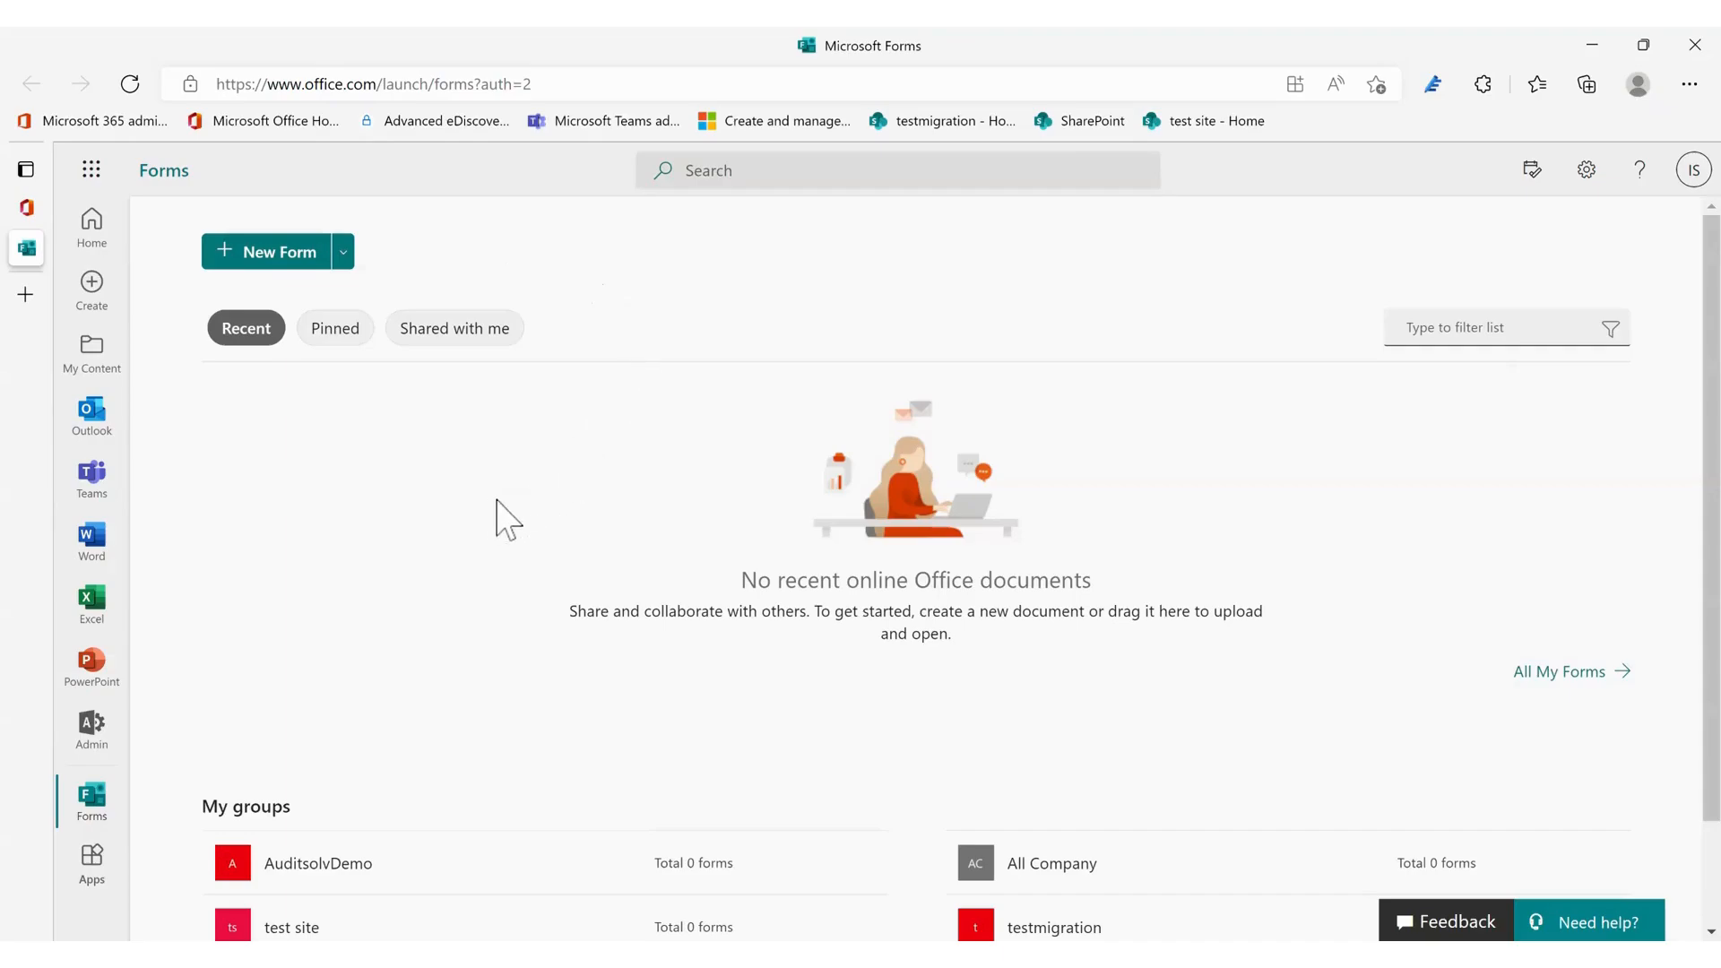
scroll(632, 565, "down", 2)
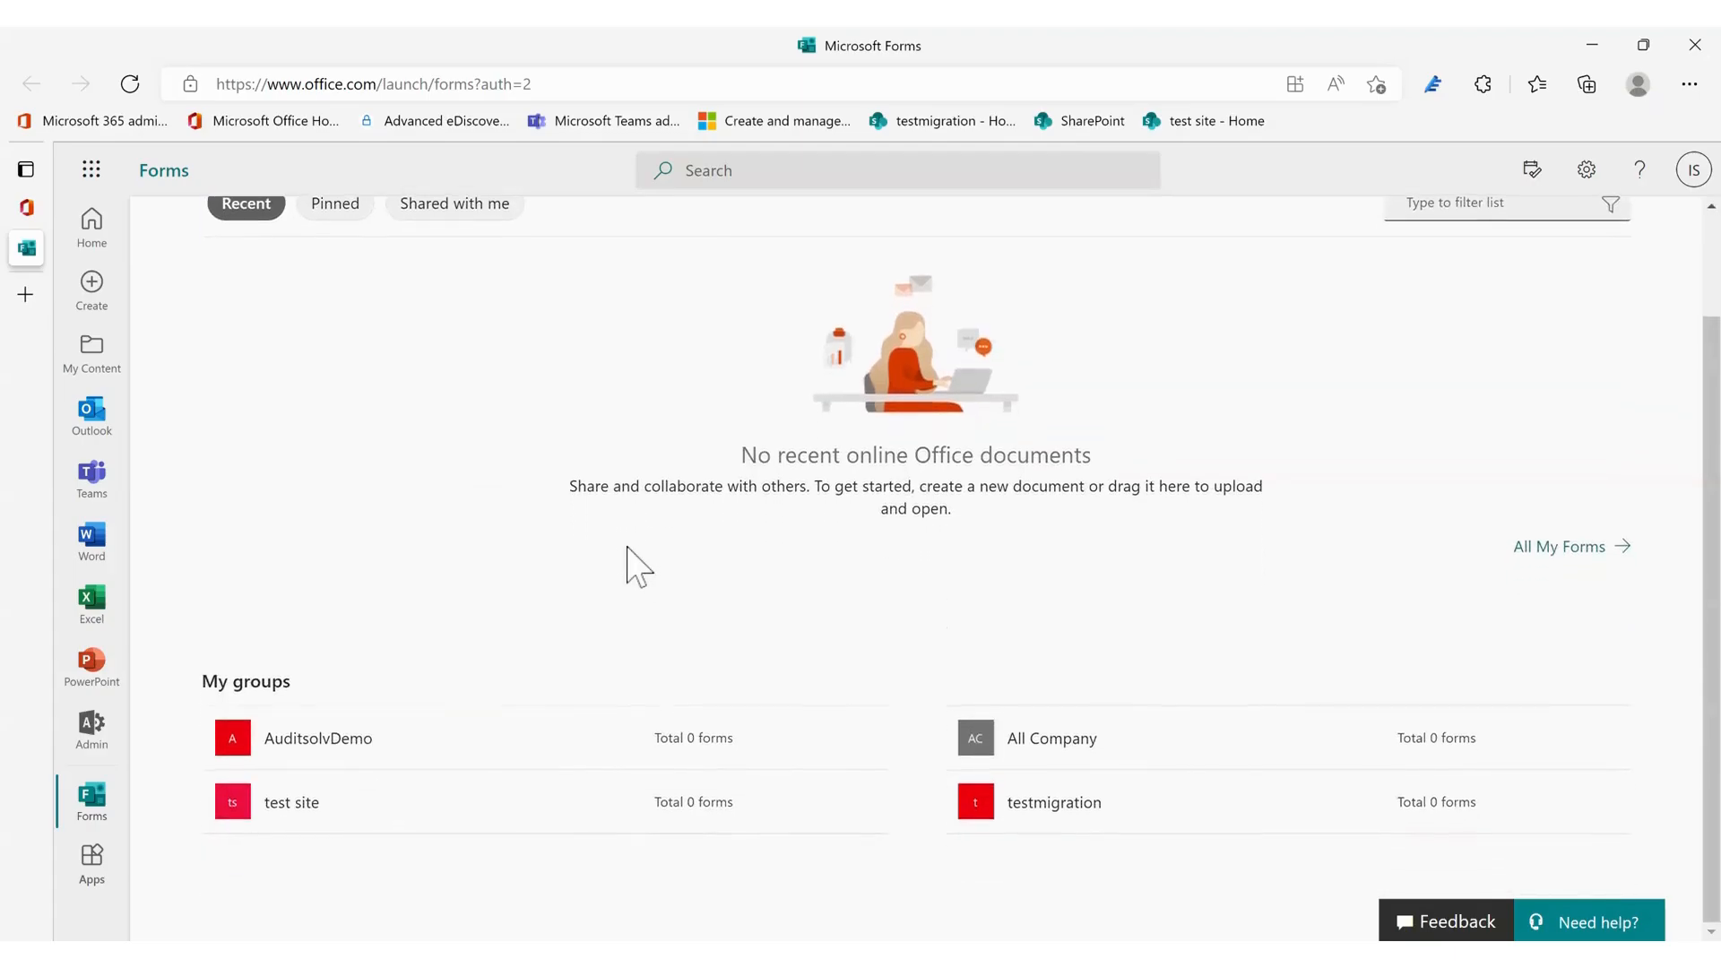
scroll(632, 565, "up", 2)
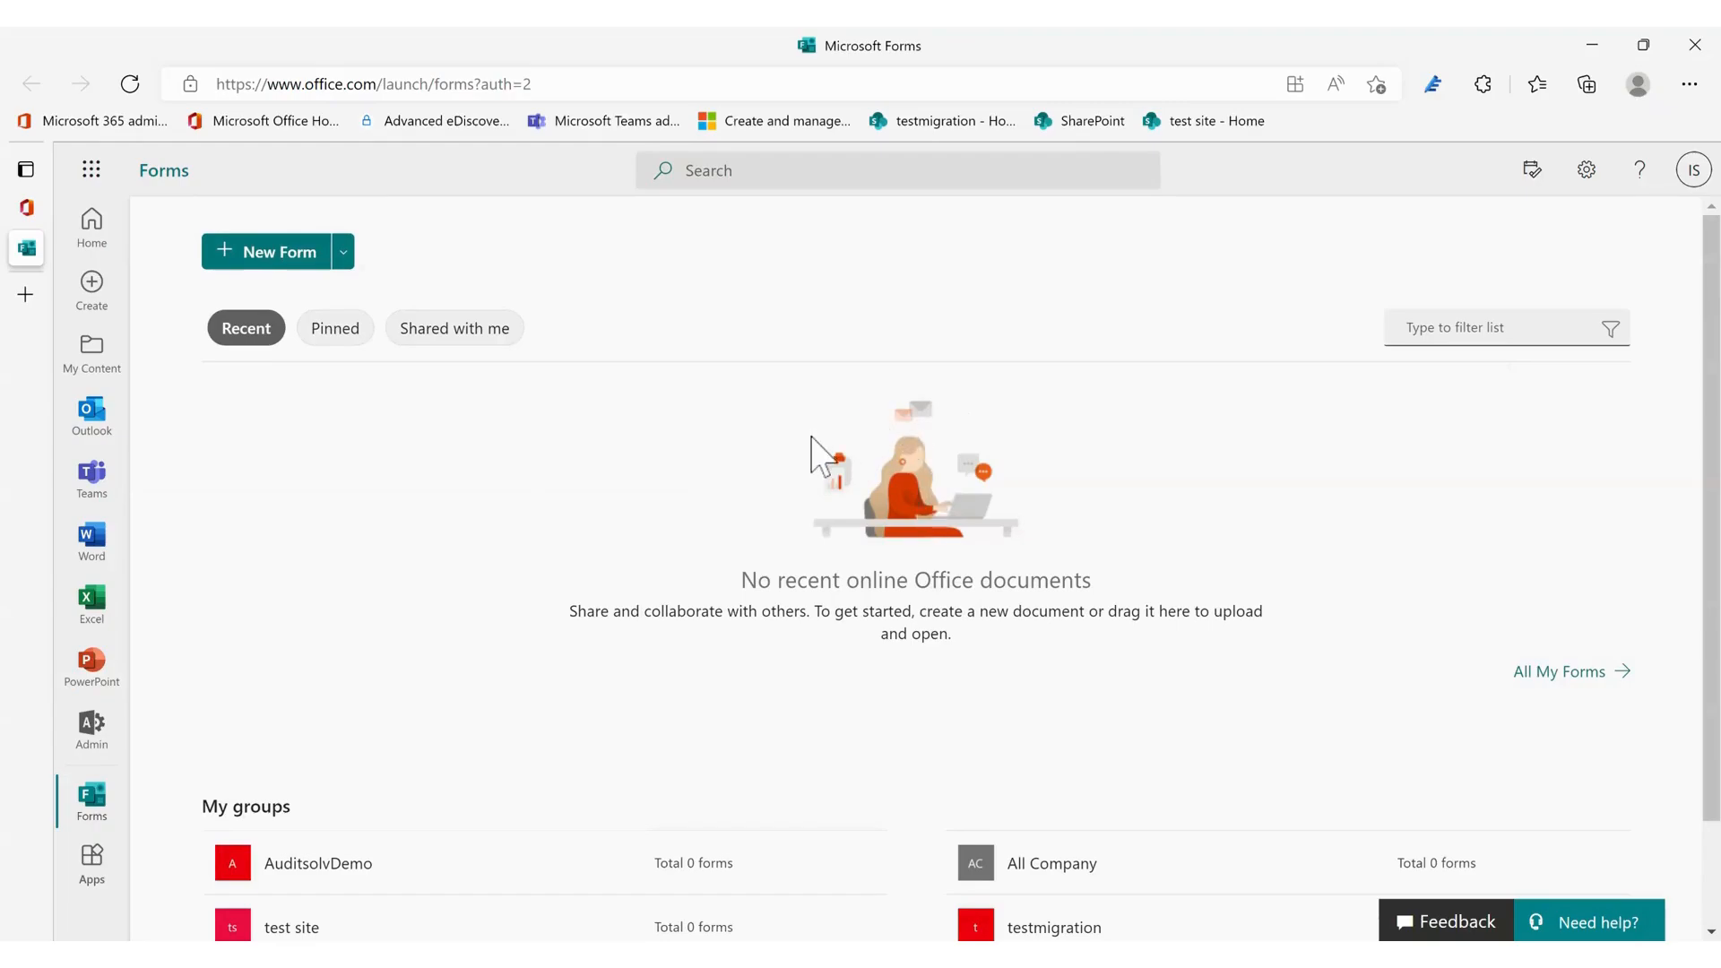
Create a new form titled "new form" with the description "test".
left_click(267, 258)
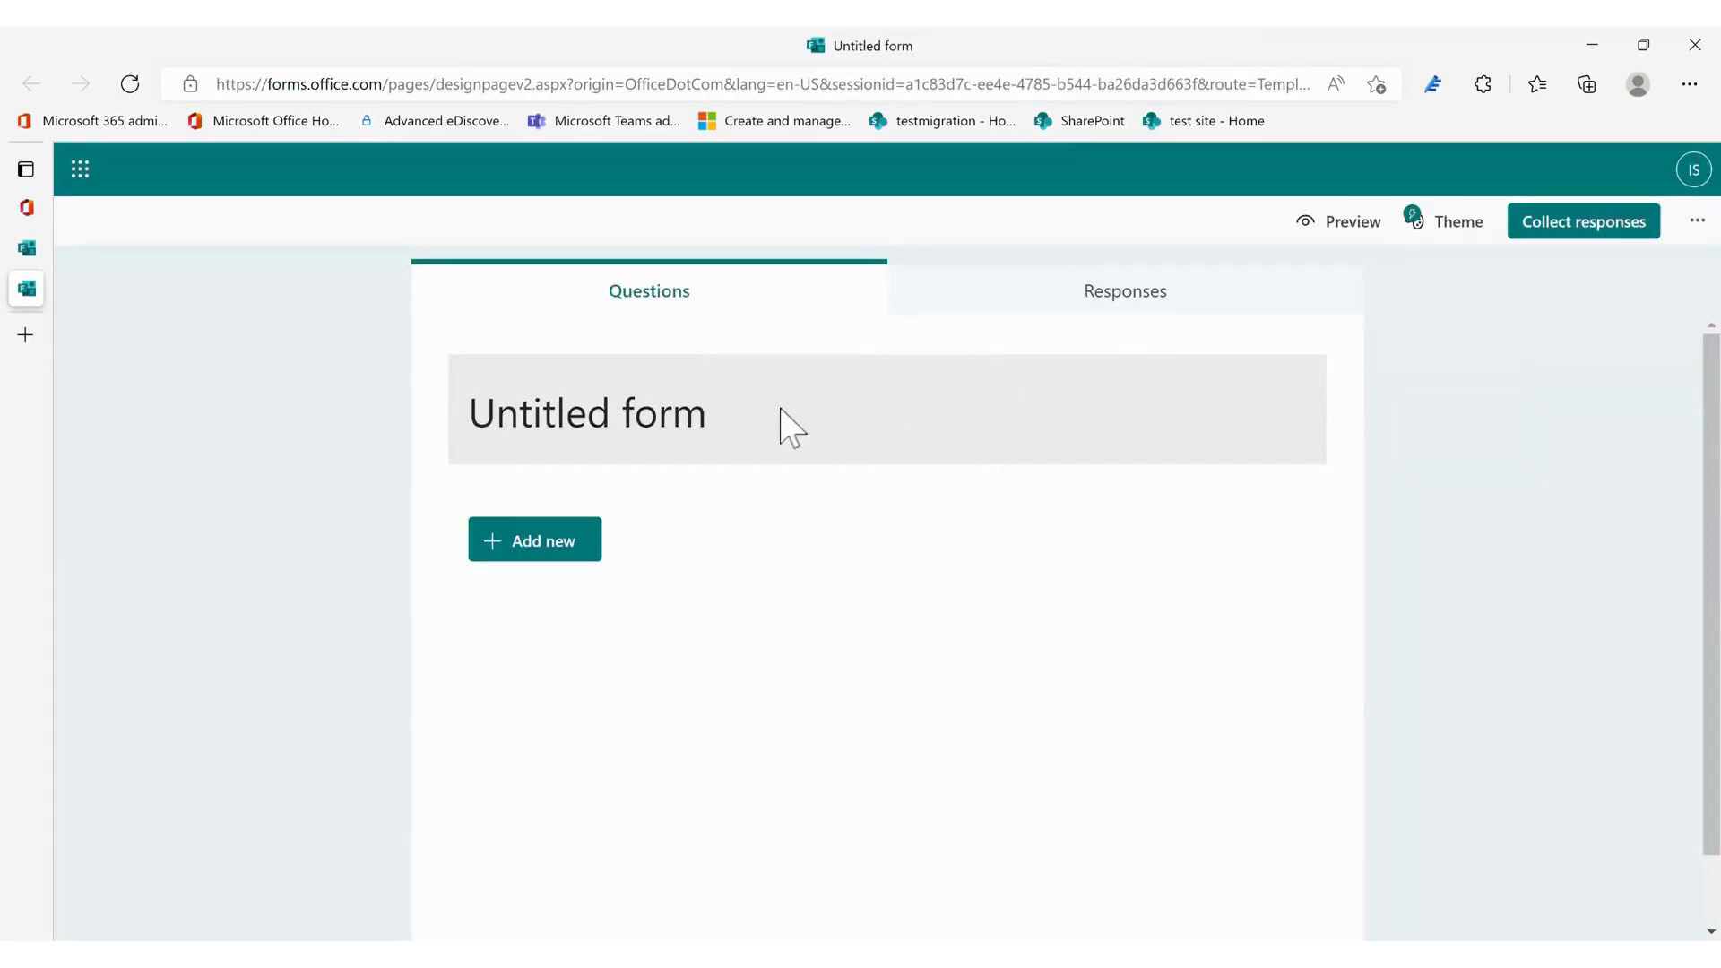
left_click(716, 422)
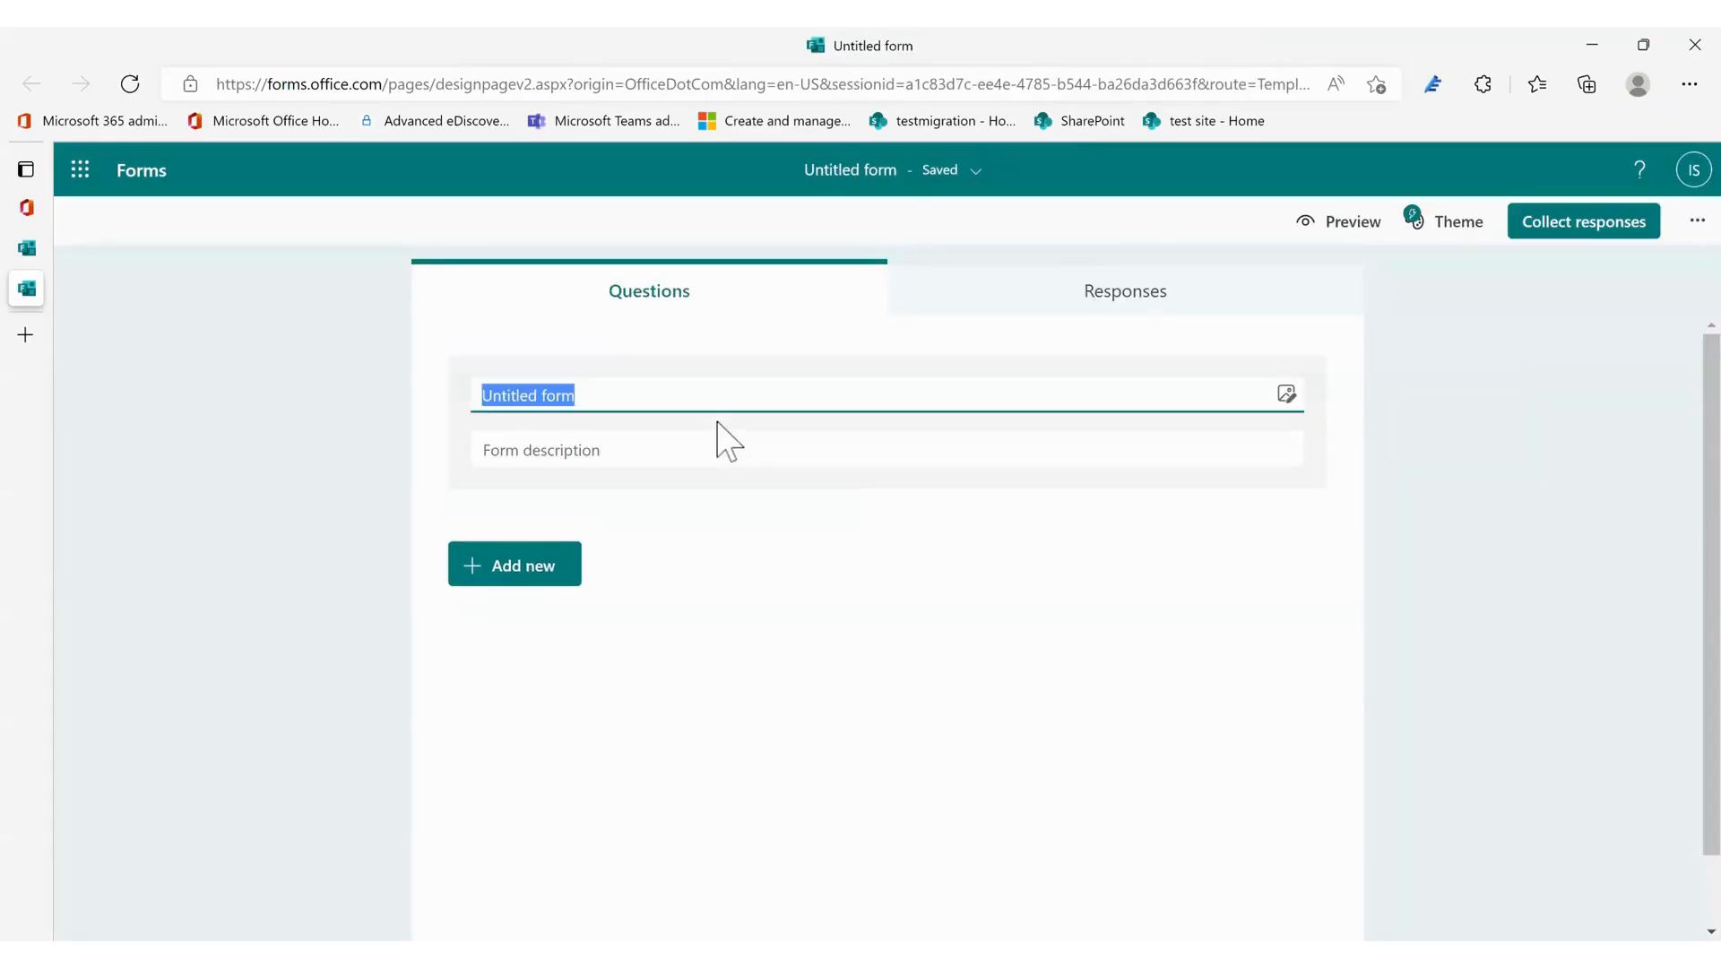
type("new ")
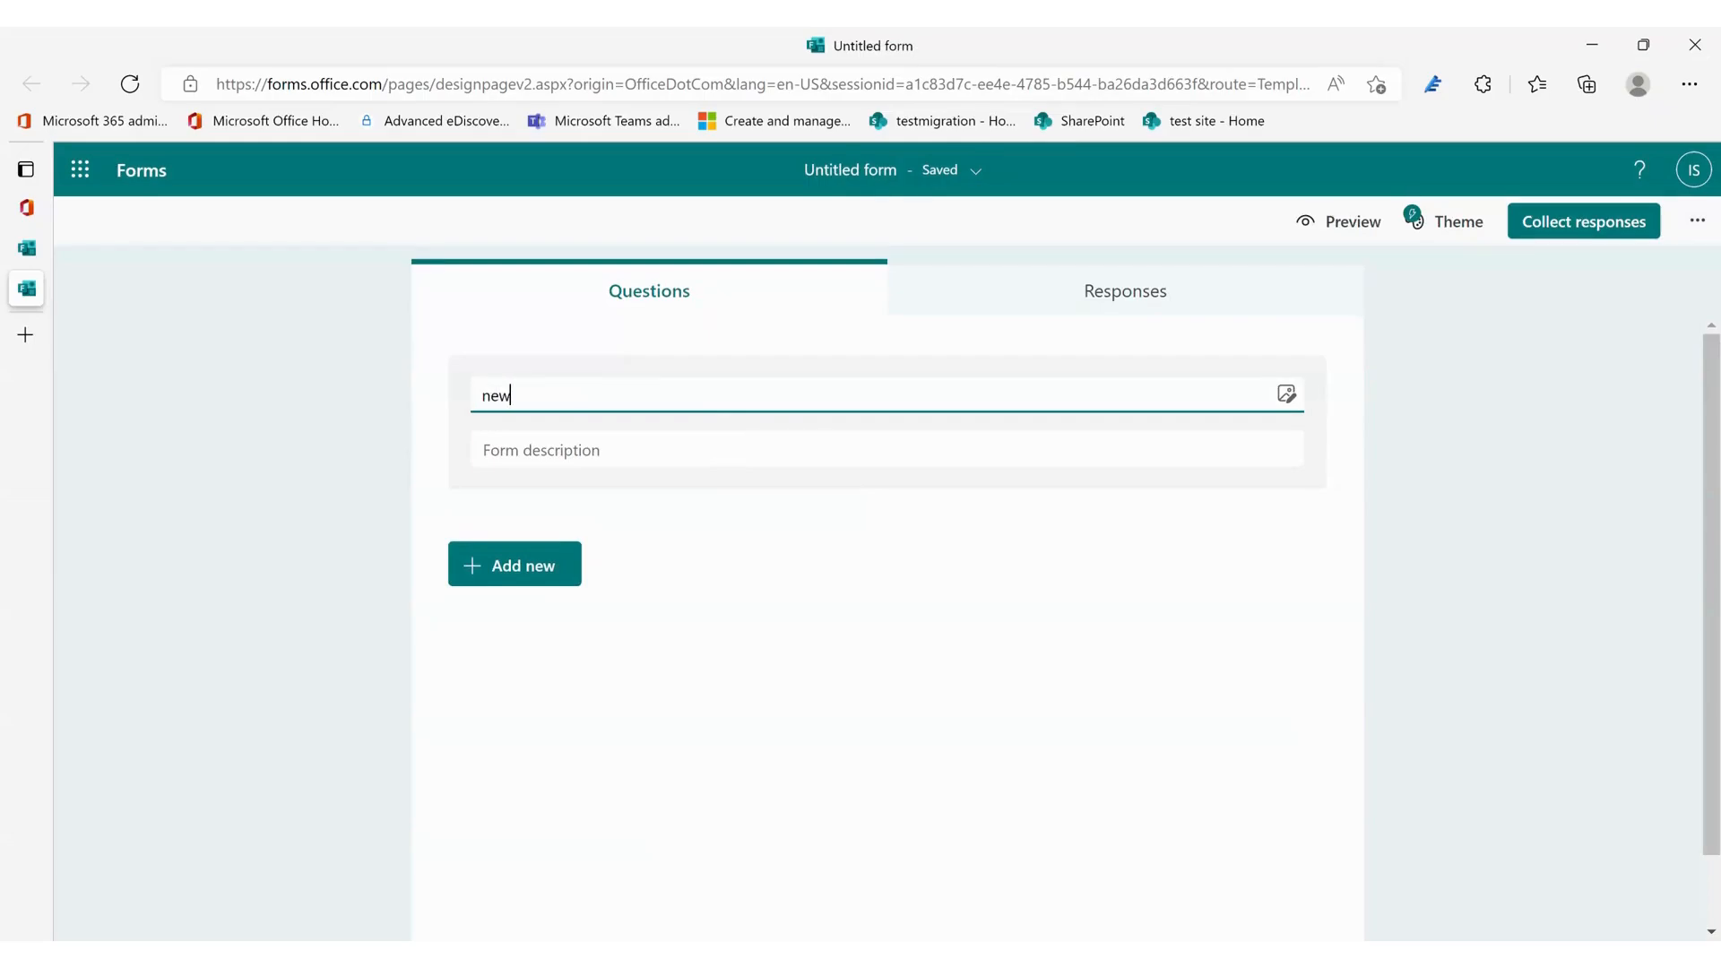
type("form")
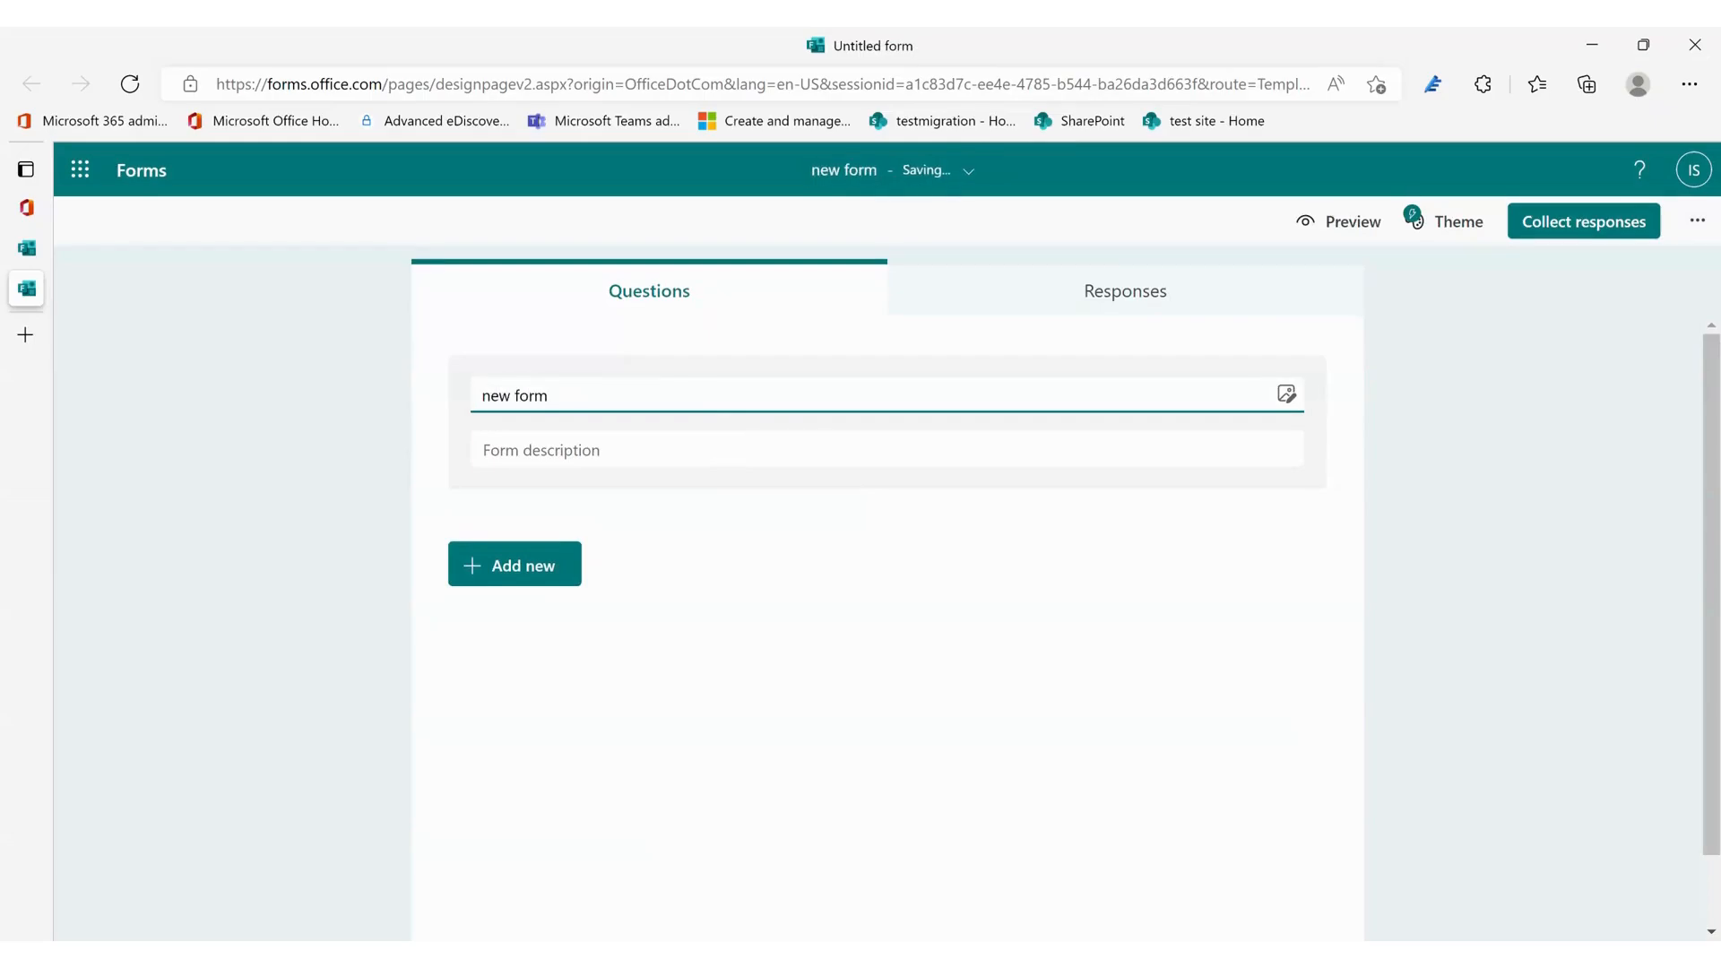
left_click(597, 457)
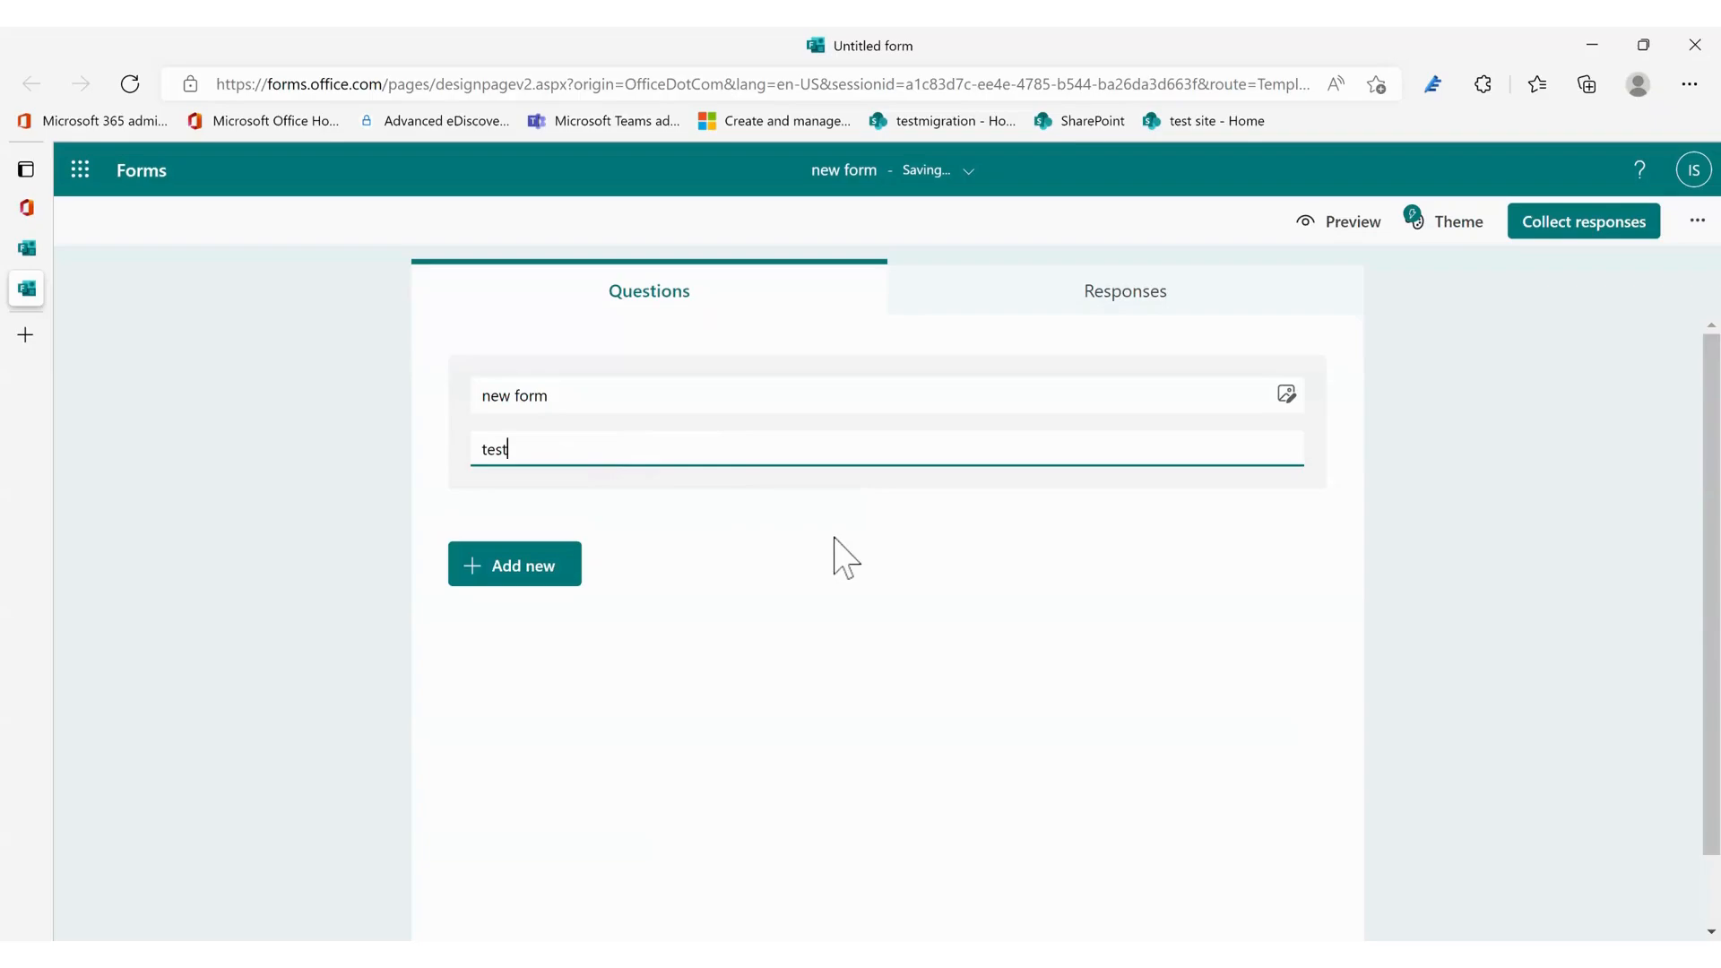
left_click(913, 558)
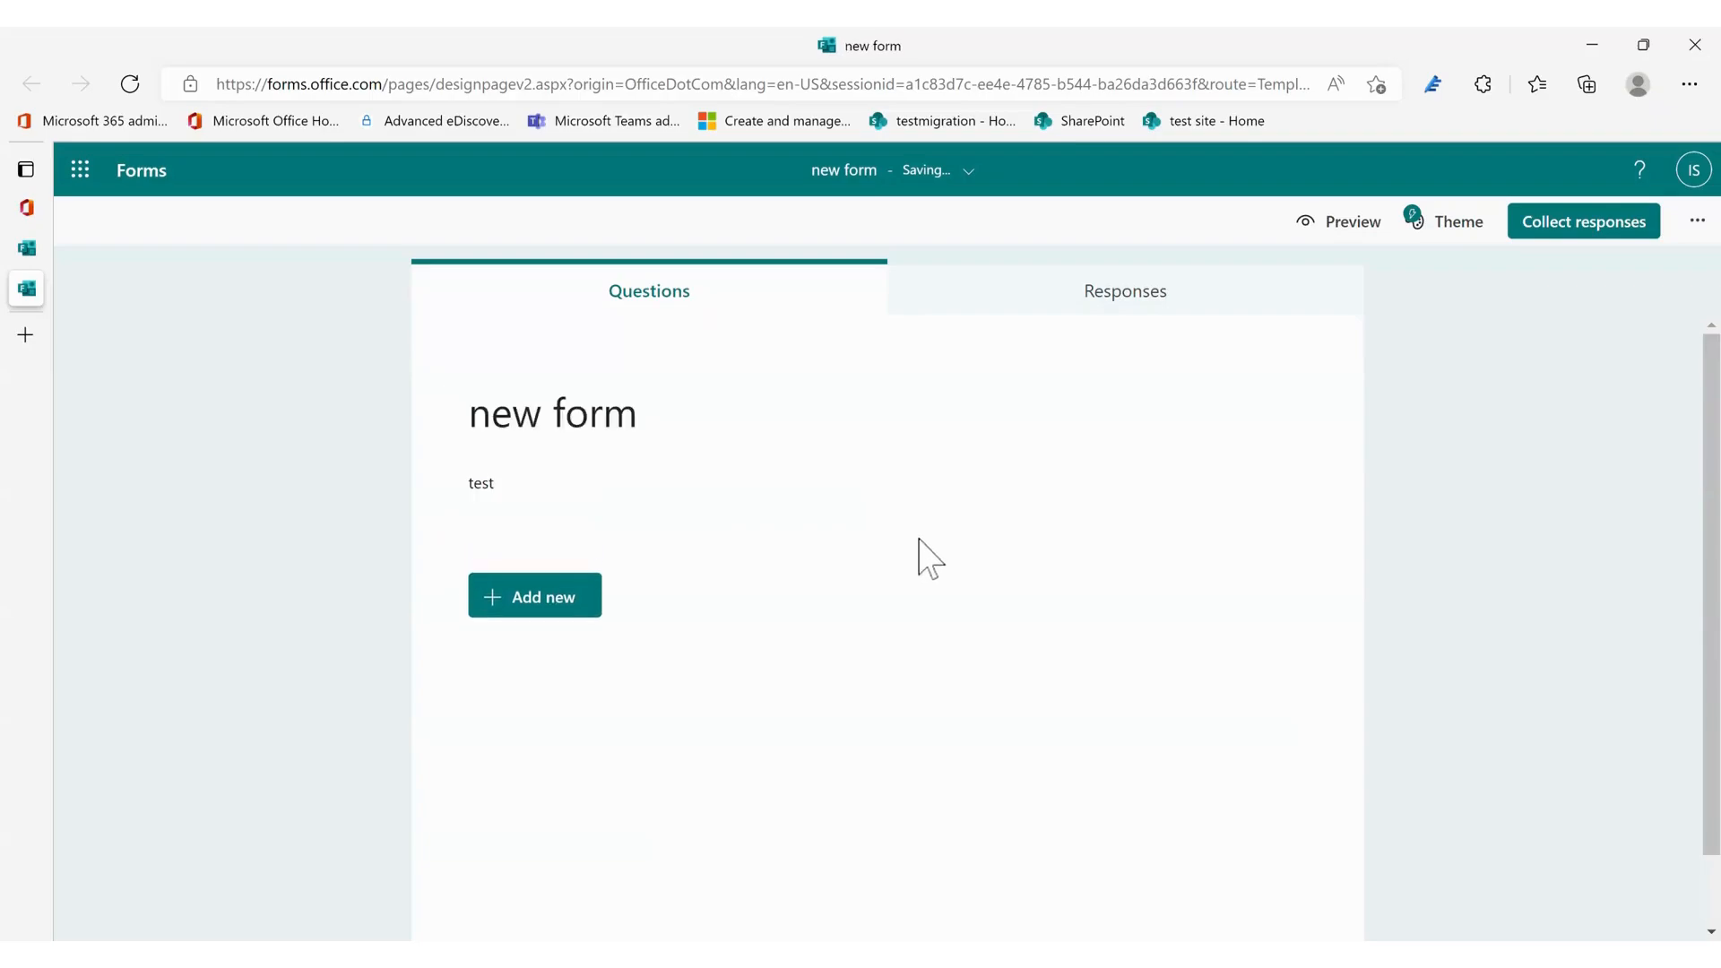
Search Bing images for "test" and add the picture of a yellow pencil on an answer sheet to the form's header.
left_click(892, 420)
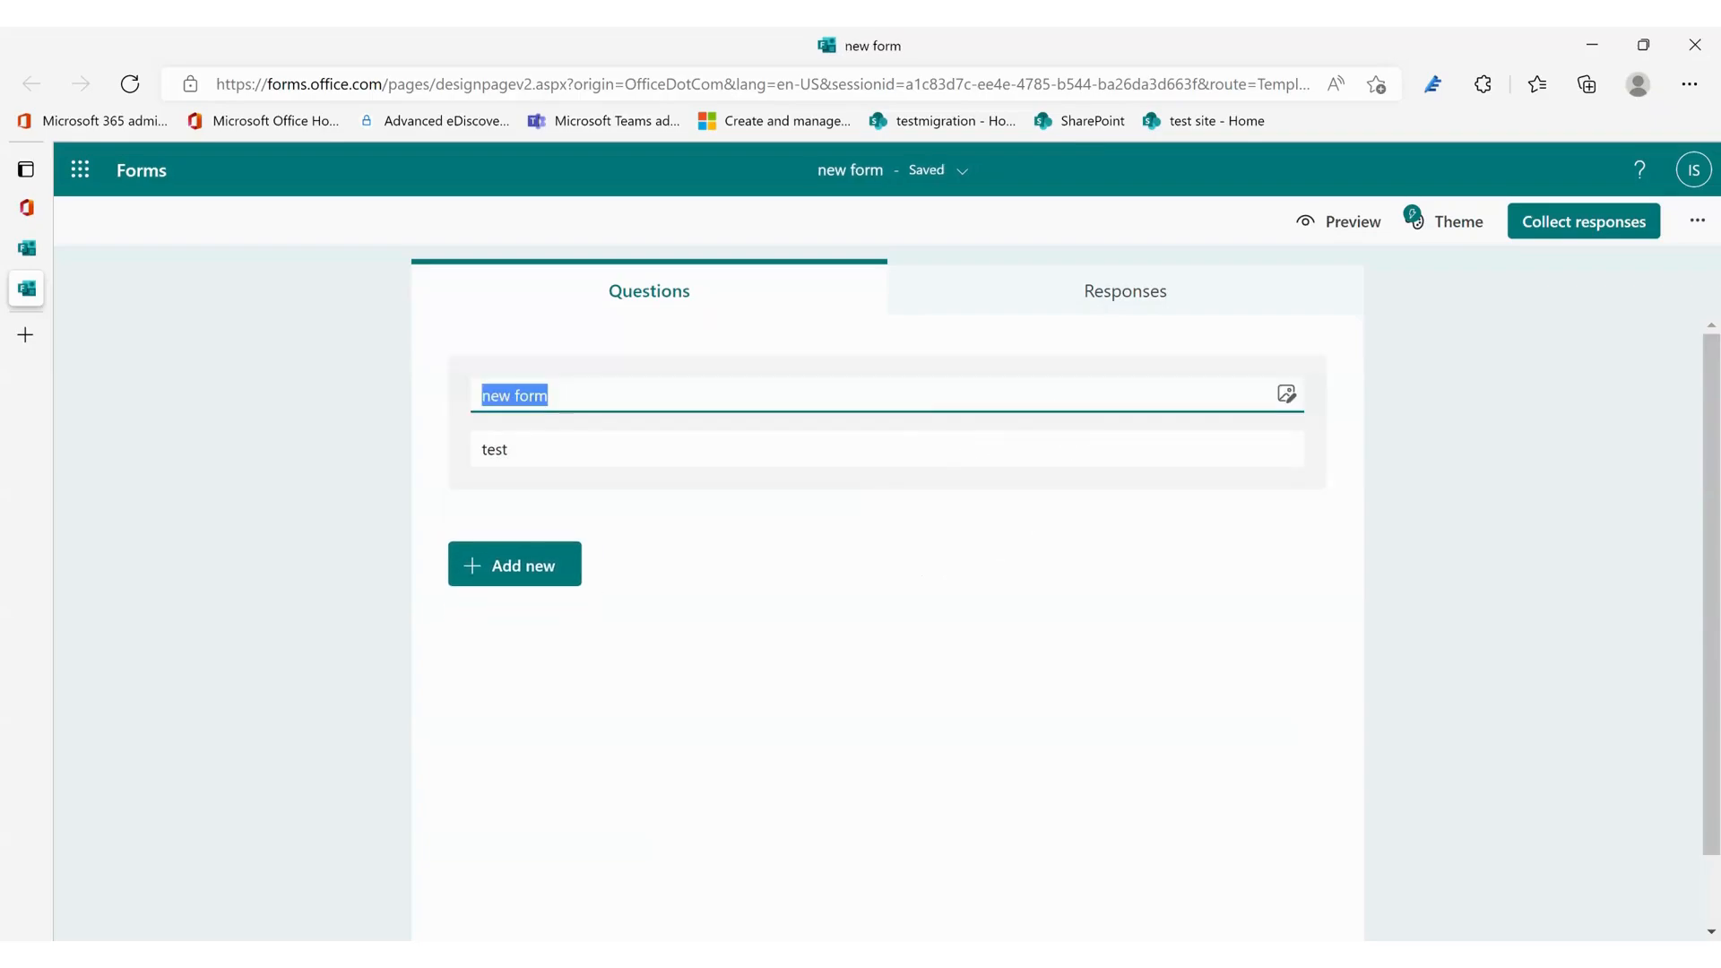
left_click(1287, 394)
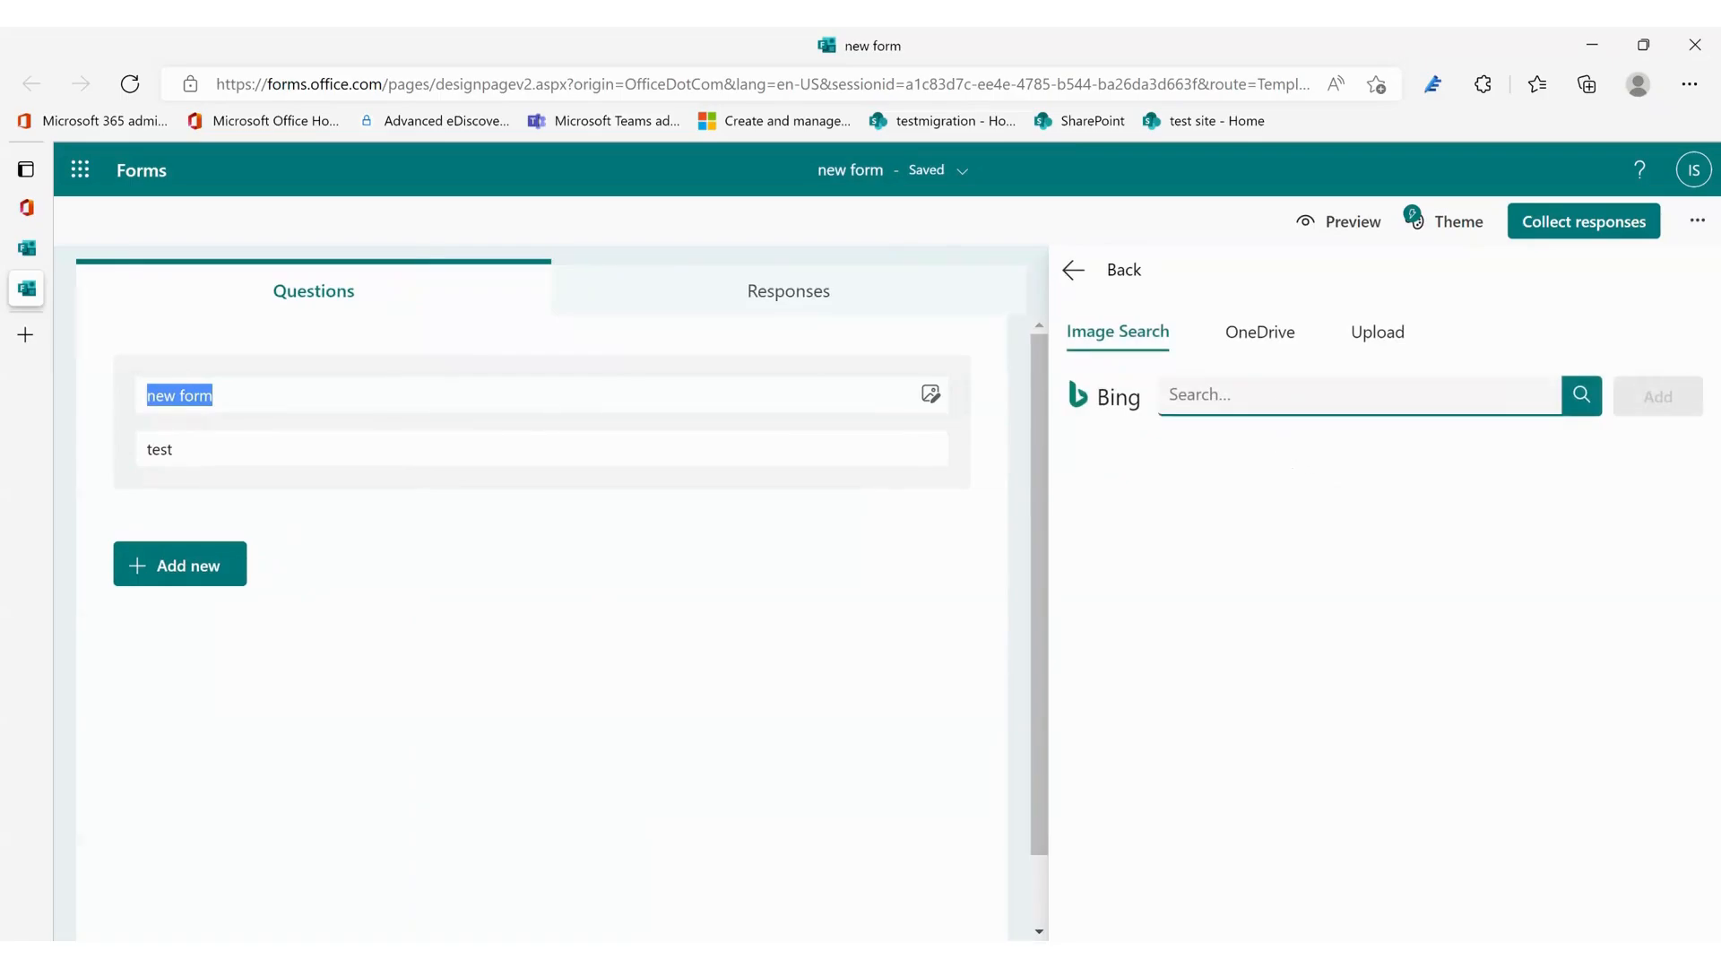
left_click(1273, 395)
type("test")
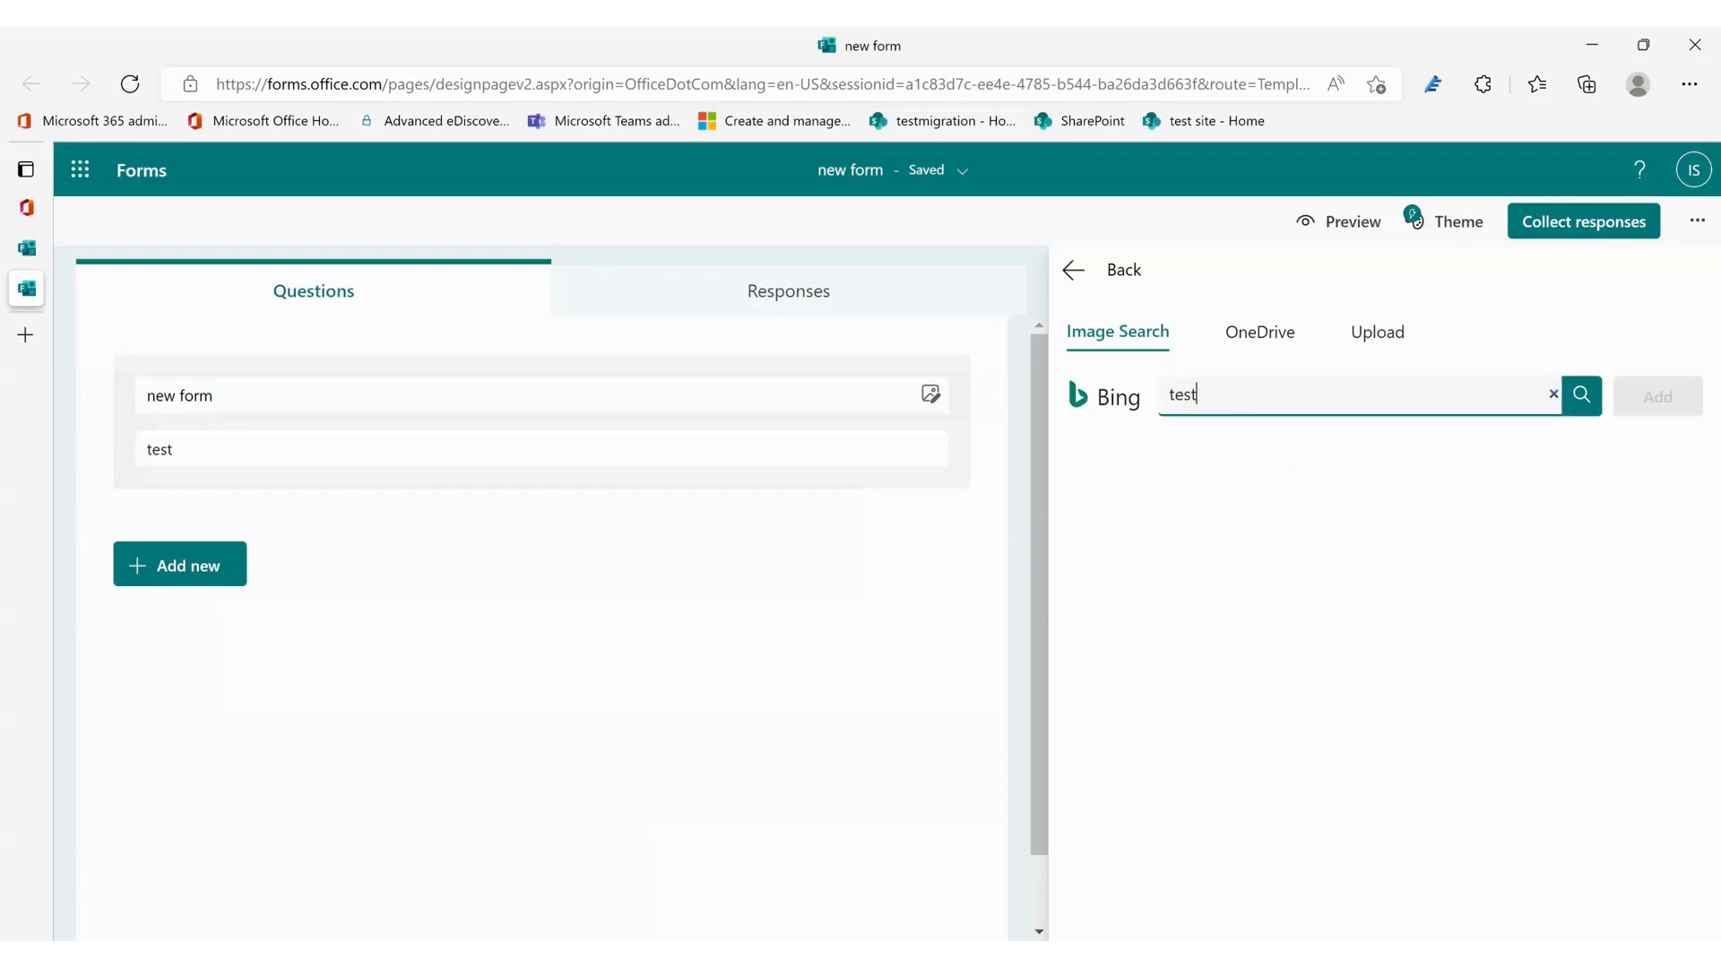
left_click(1583, 395)
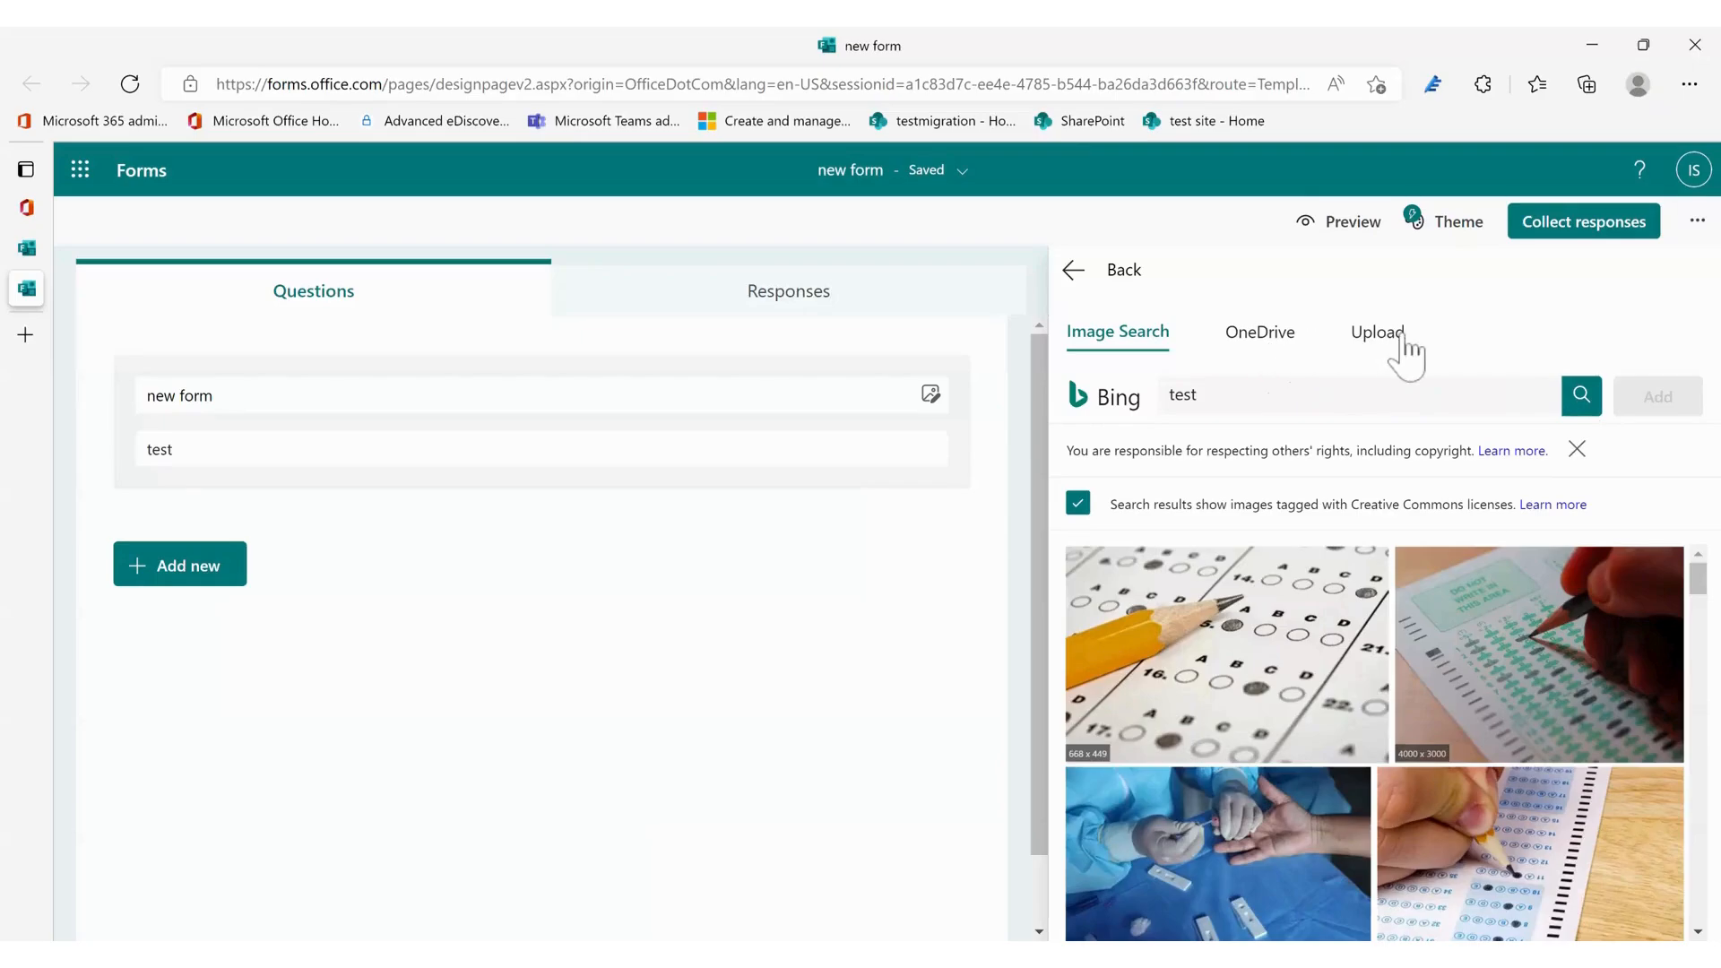
left_click(1264, 647)
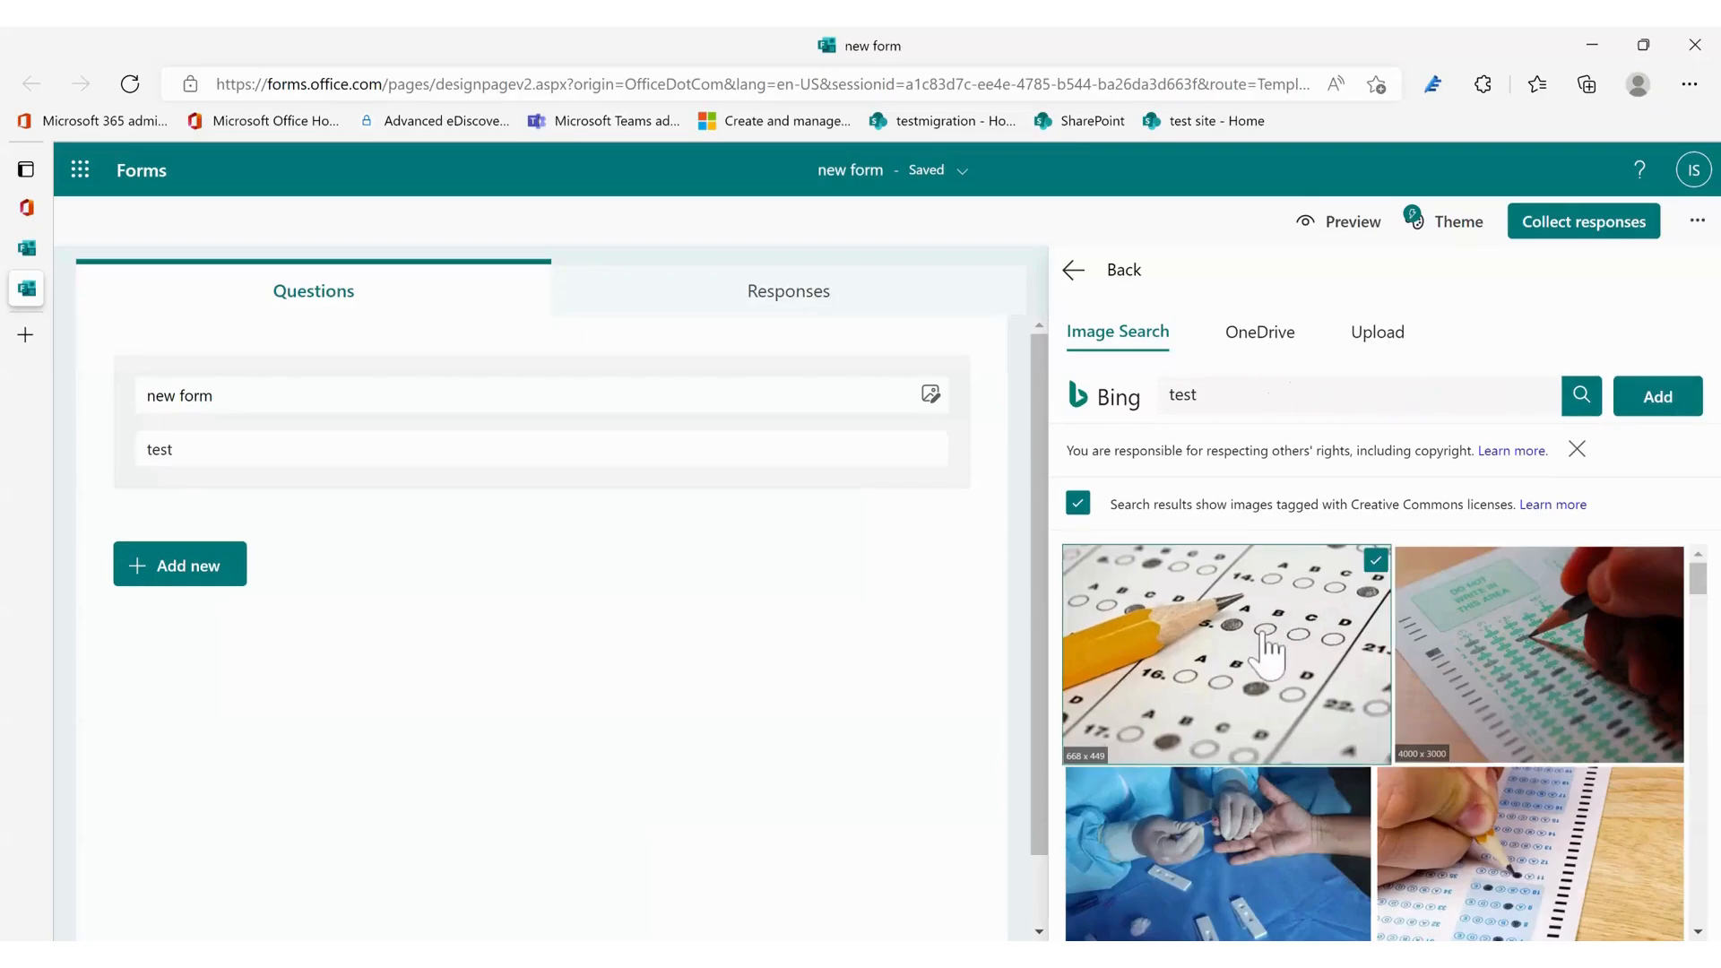
left_click(1649, 410)
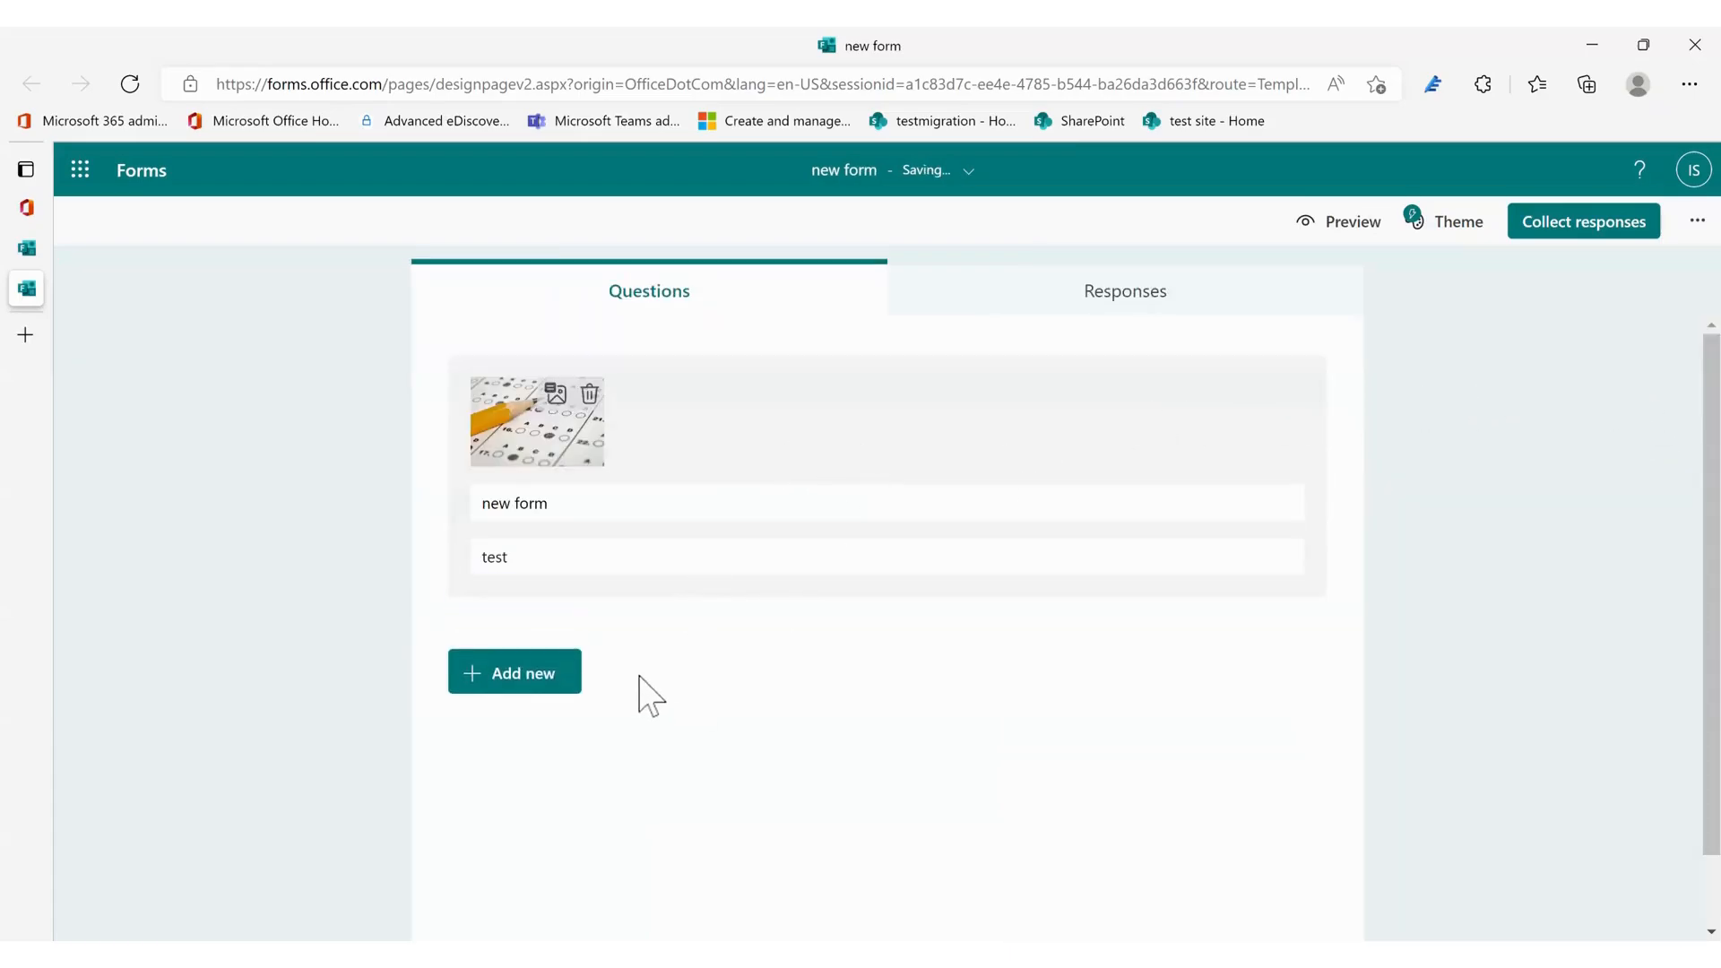
Review the available question types, and add a Choice question reading "which one is correct".
left_click(527, 681)
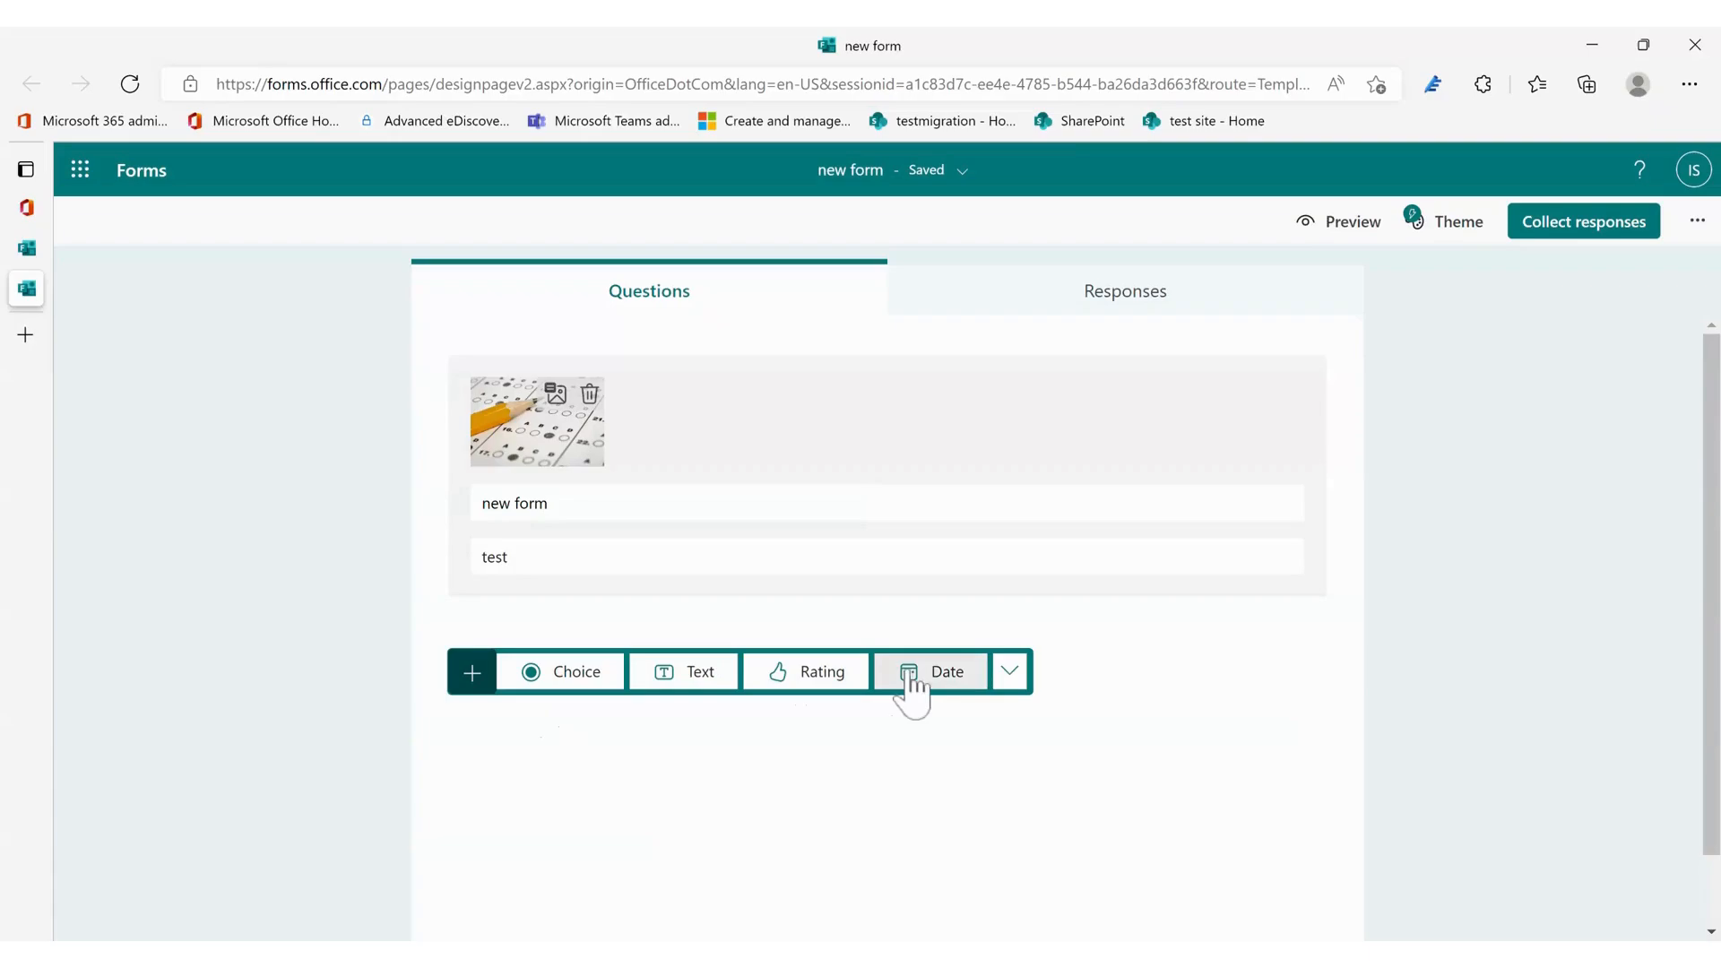
left_click(1011, 674)
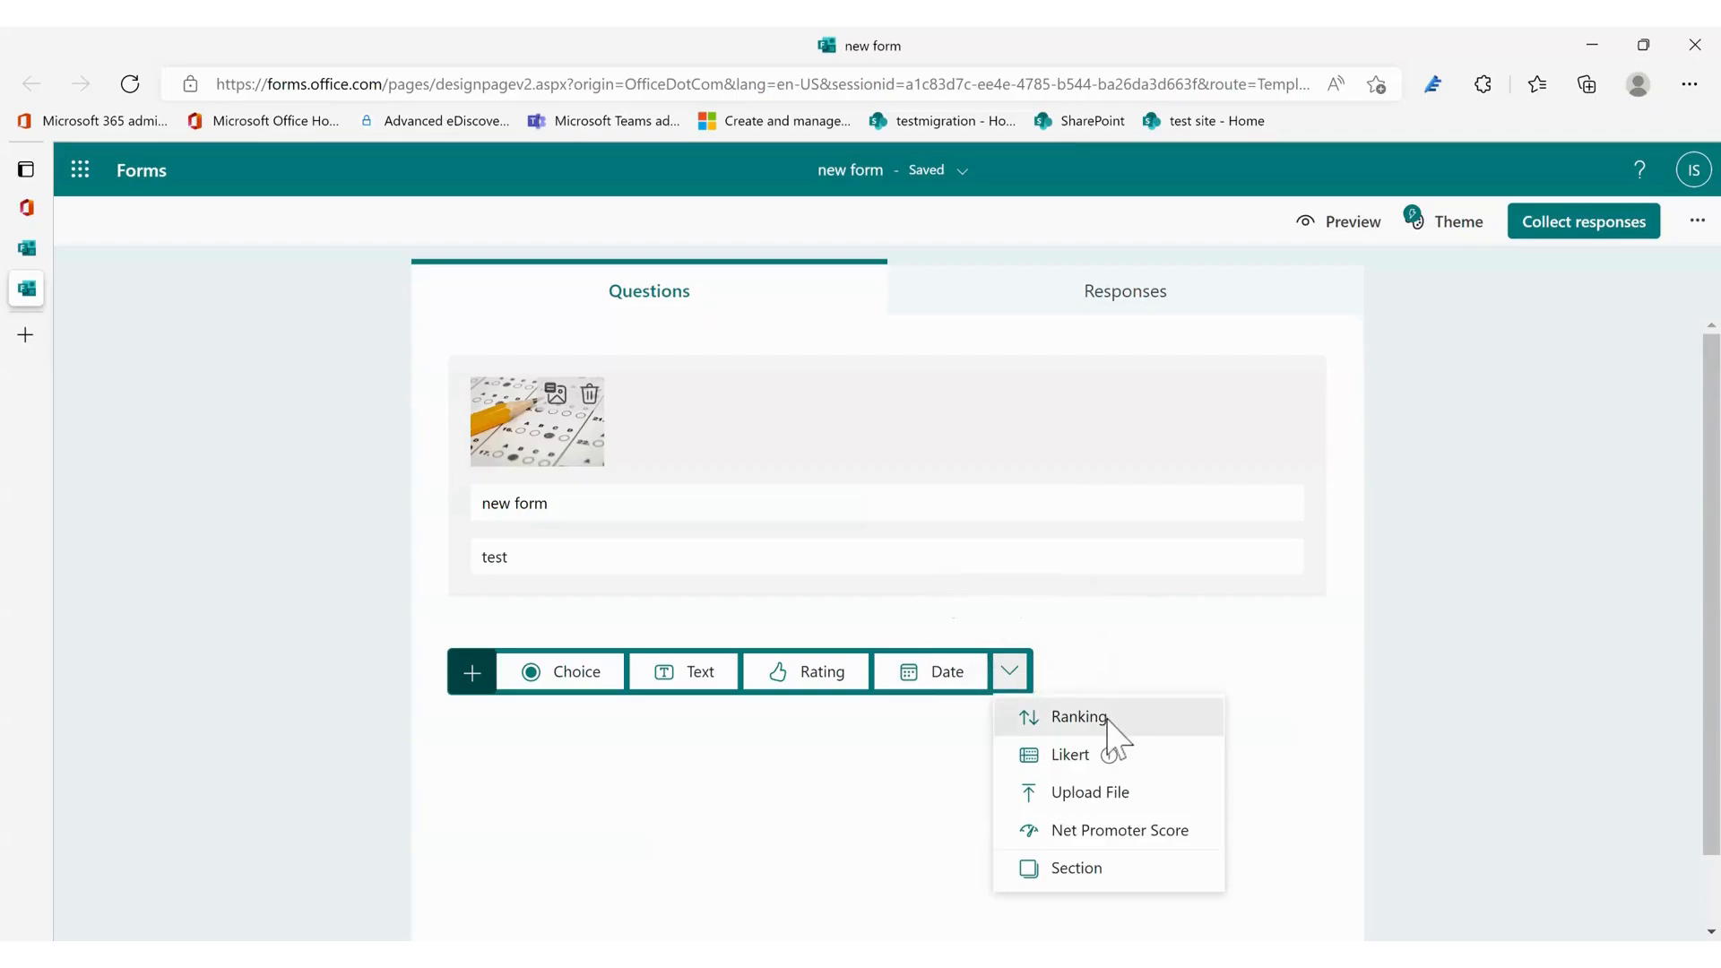
mouse_move(1108, 760)
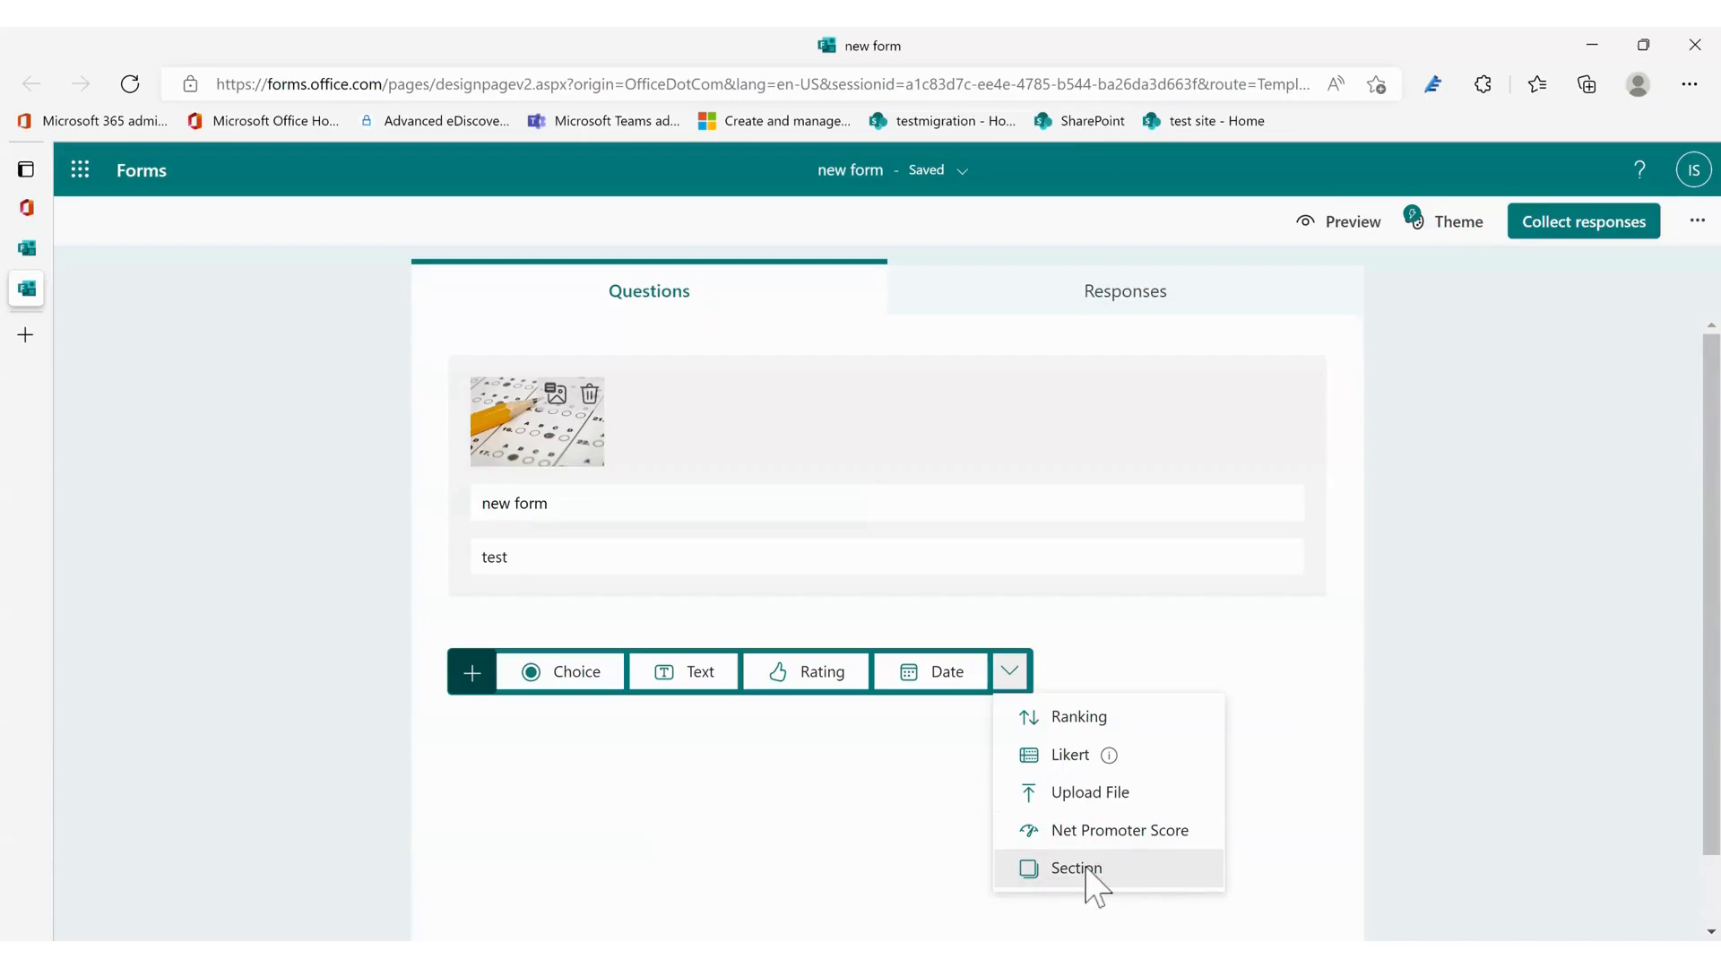
left_click(563, 682)
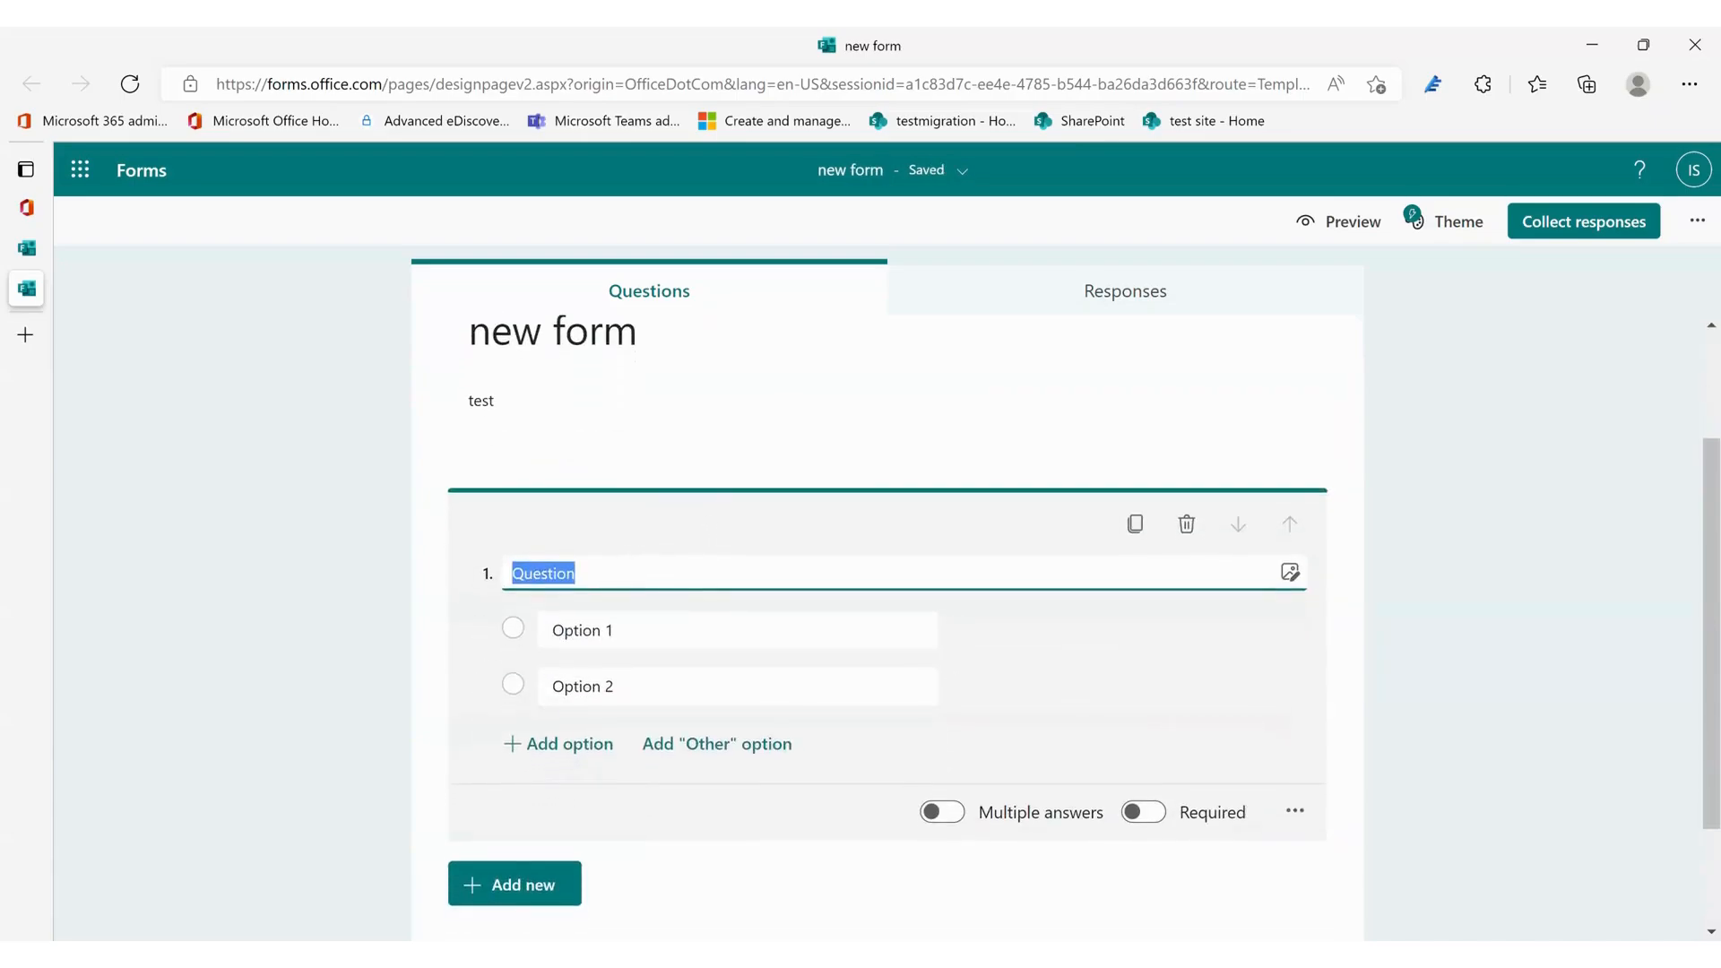
type("which one is correct")
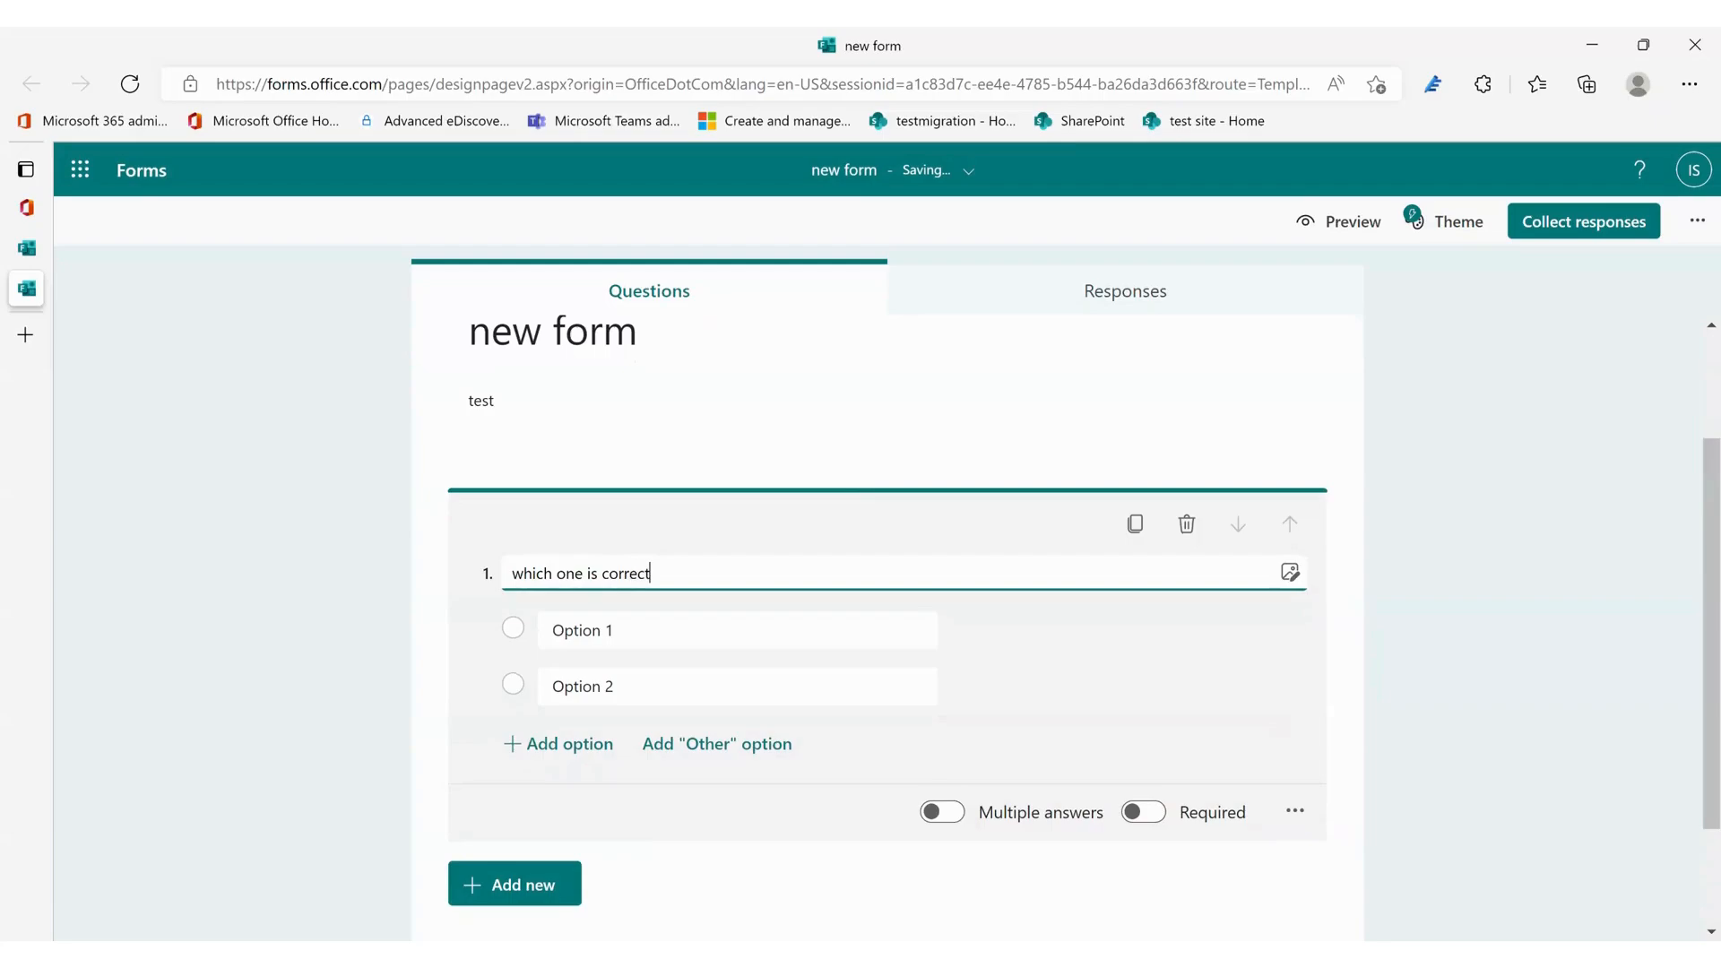
Set question 1's answer options to "yes" and the suggested "No", and open its additional question settings.
left_click(1291, 574)
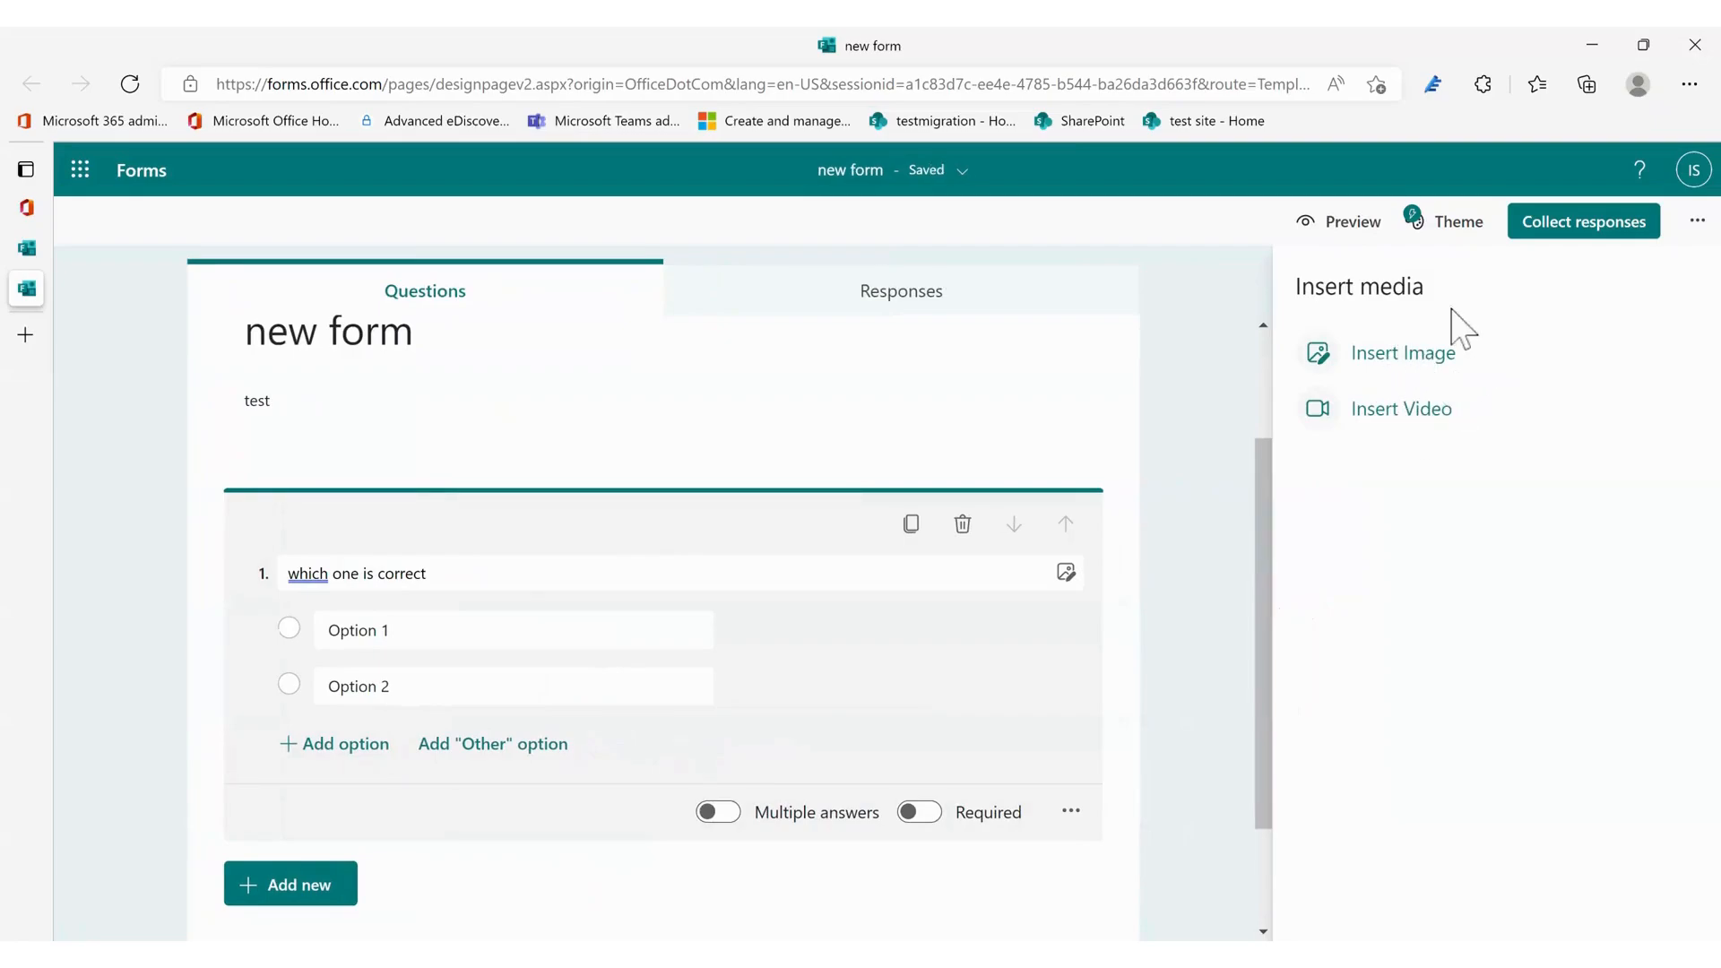
left_click(537, 632)
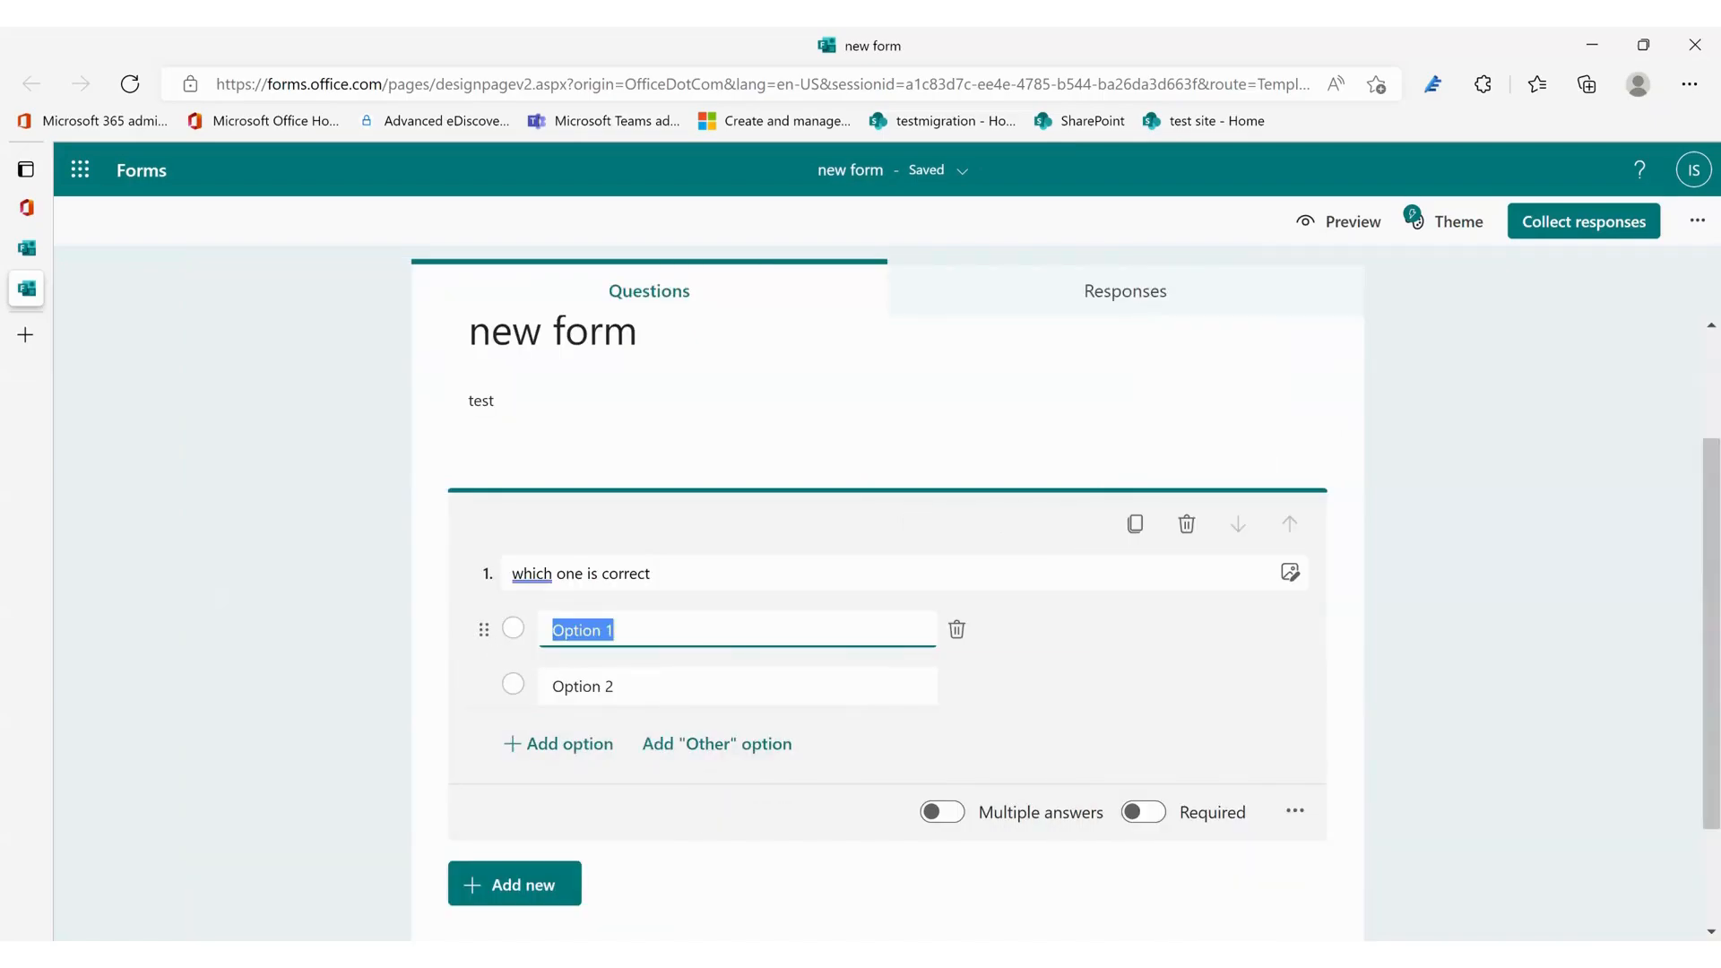
type("yes")
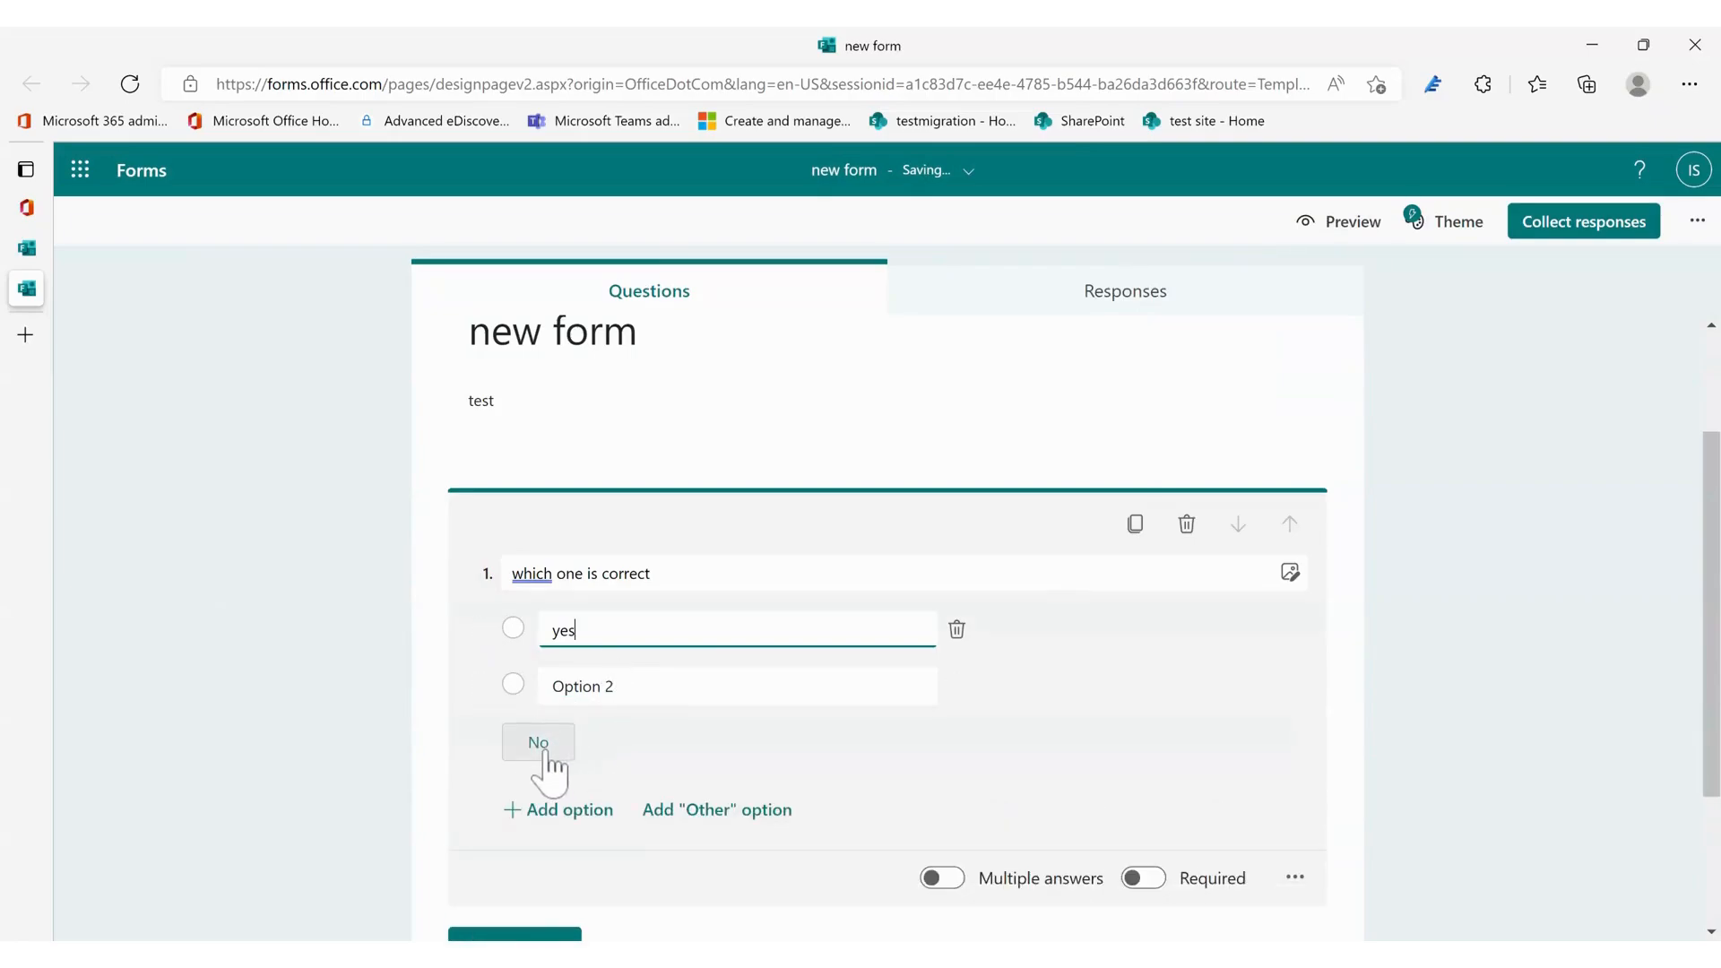
left_click(544, 753)
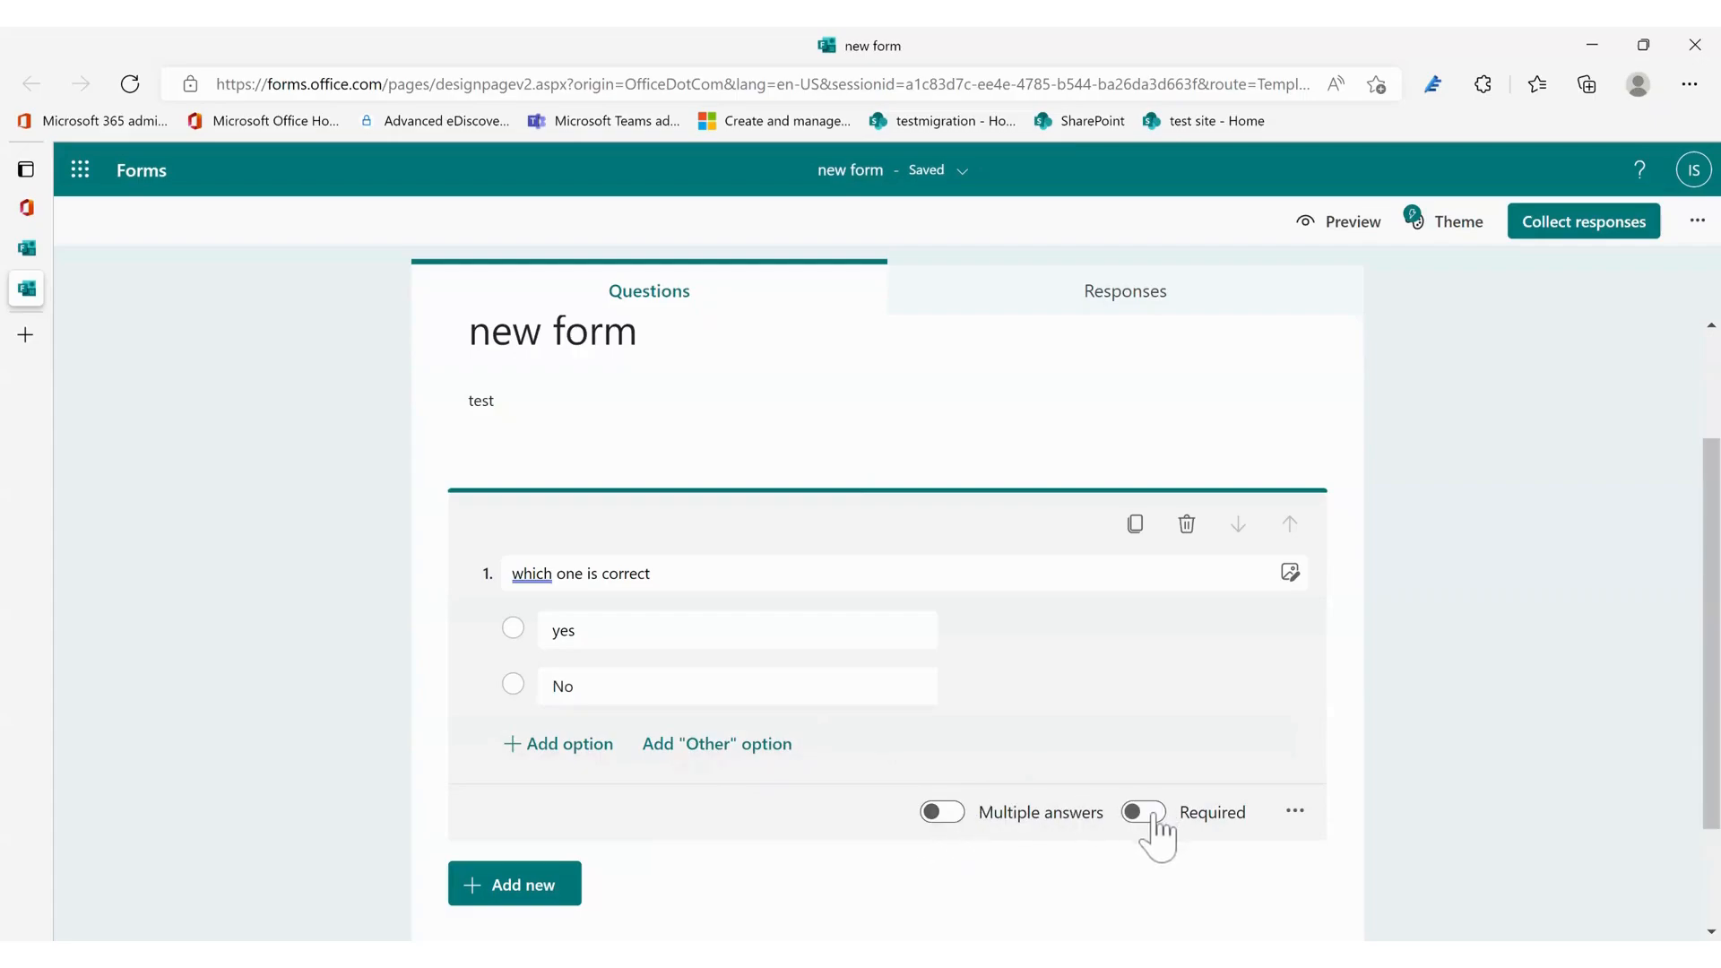
left_click(1297, 813)
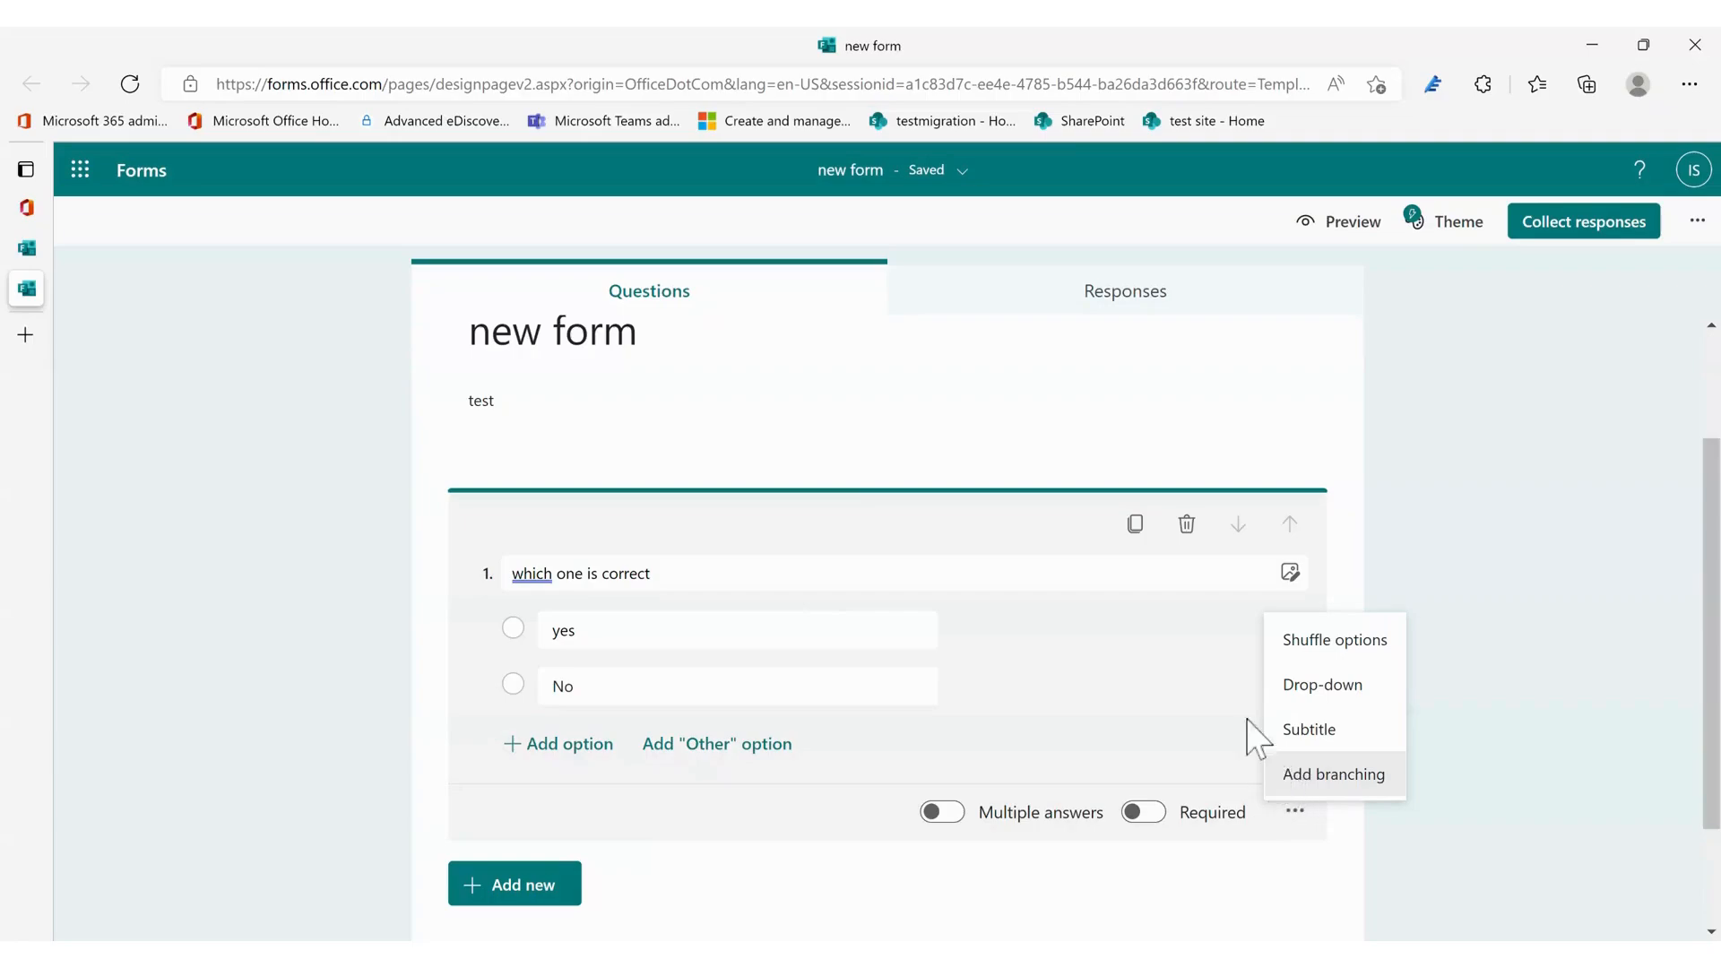
Duplicate question 1 "which one is correct" and move the copy up one place in the form.
left_click(1098, 677)
scroll(983, 668, "down", 2)
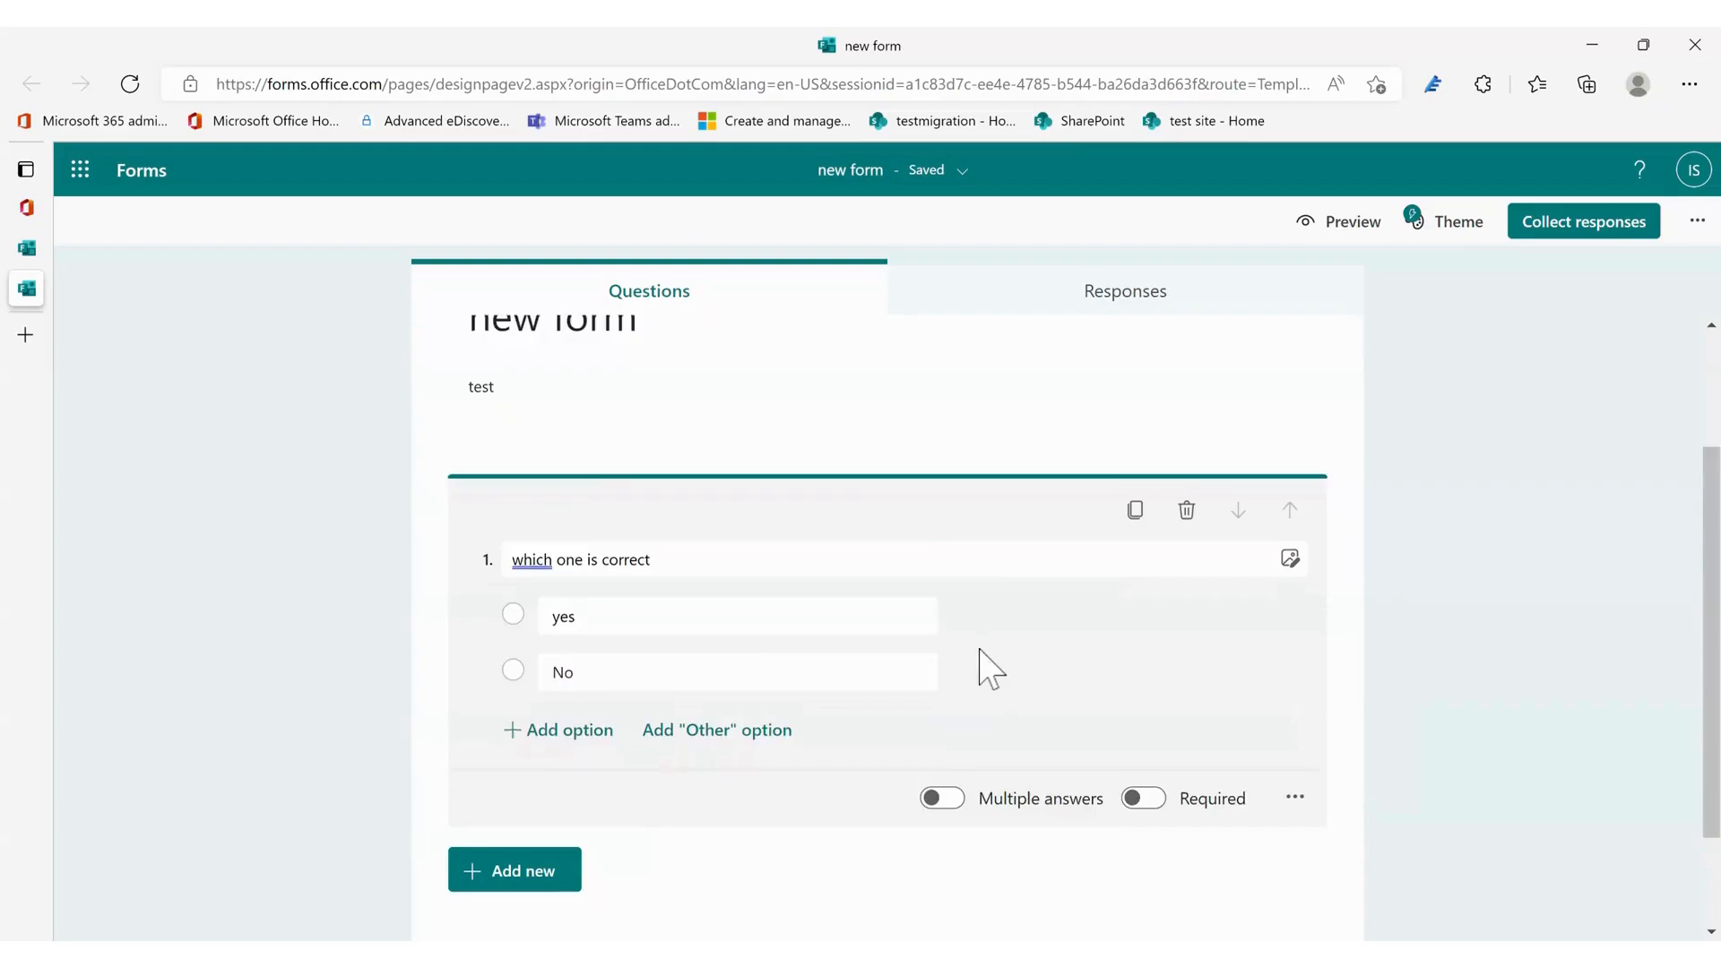
scroll(987, 668, "up", 1)
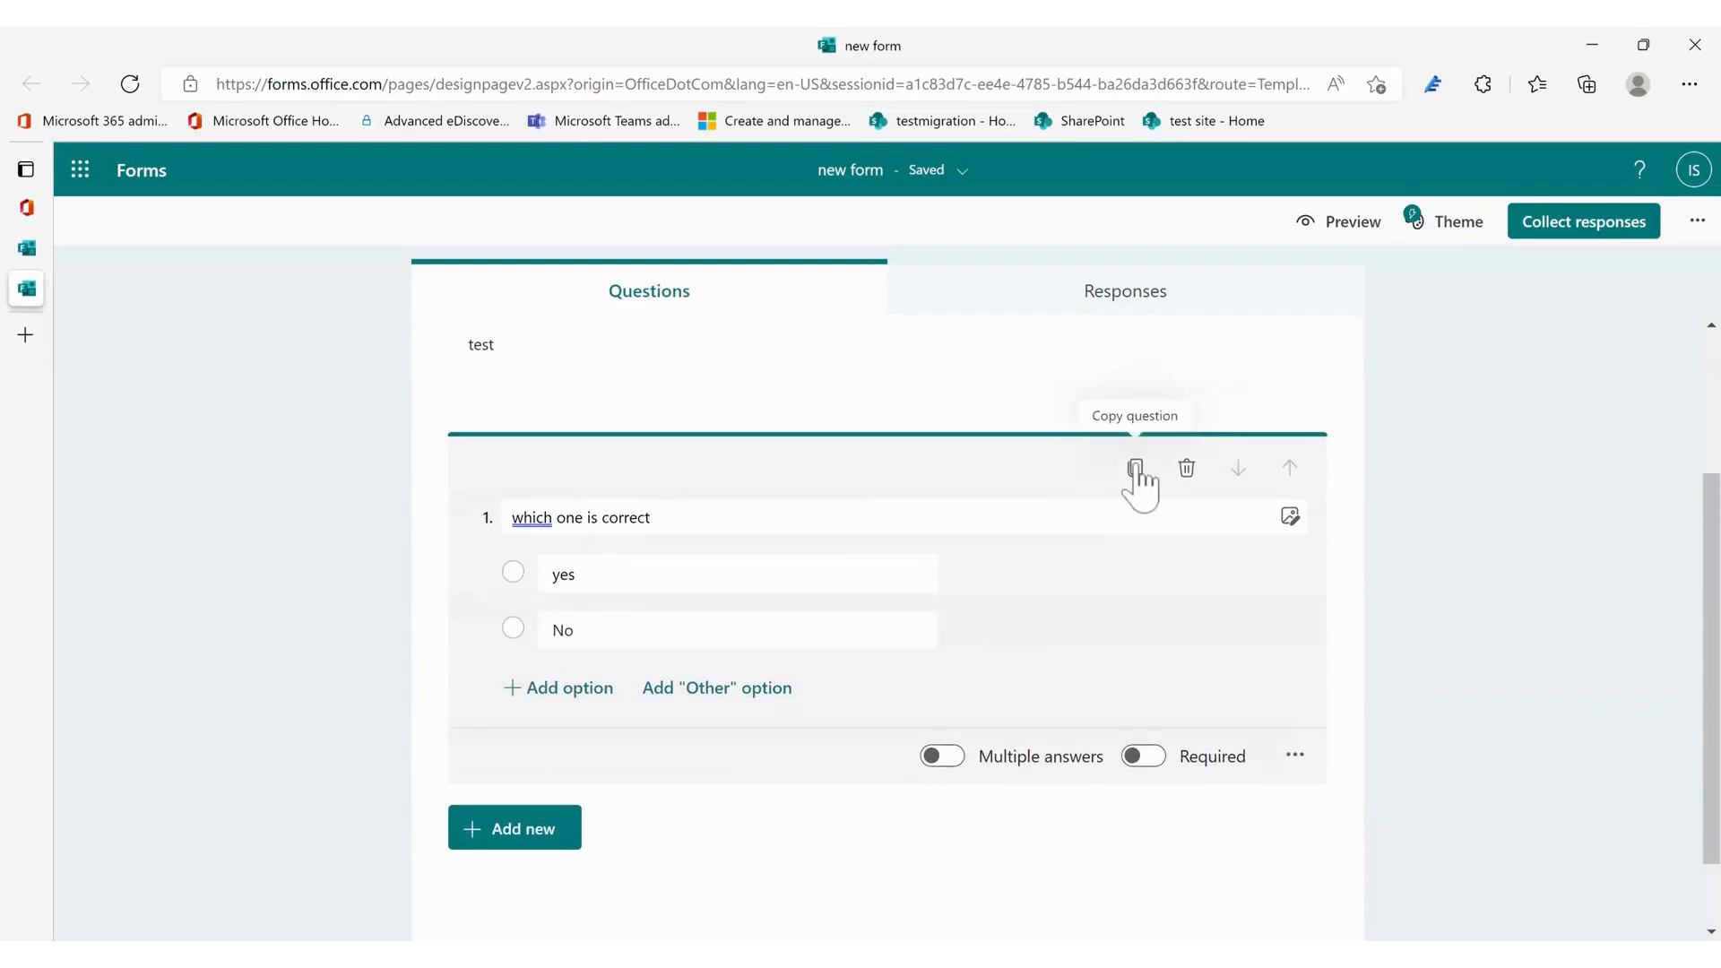
left_click(1135, 467)
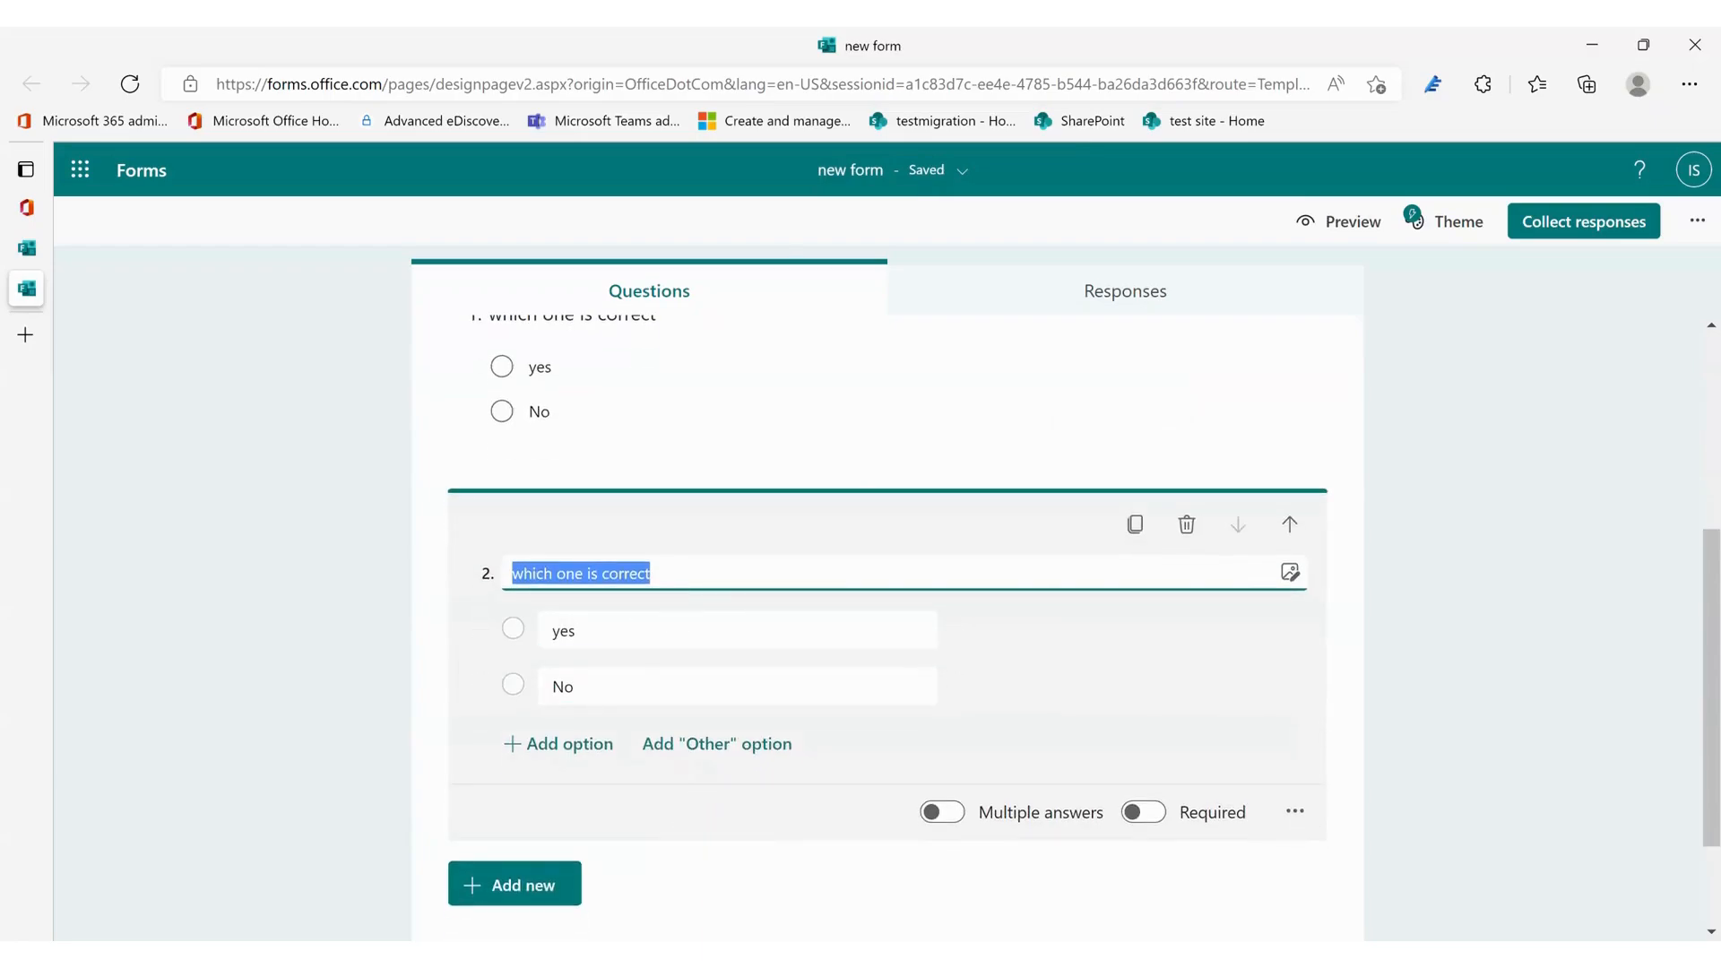
scroll(923, 607, "up", 1)
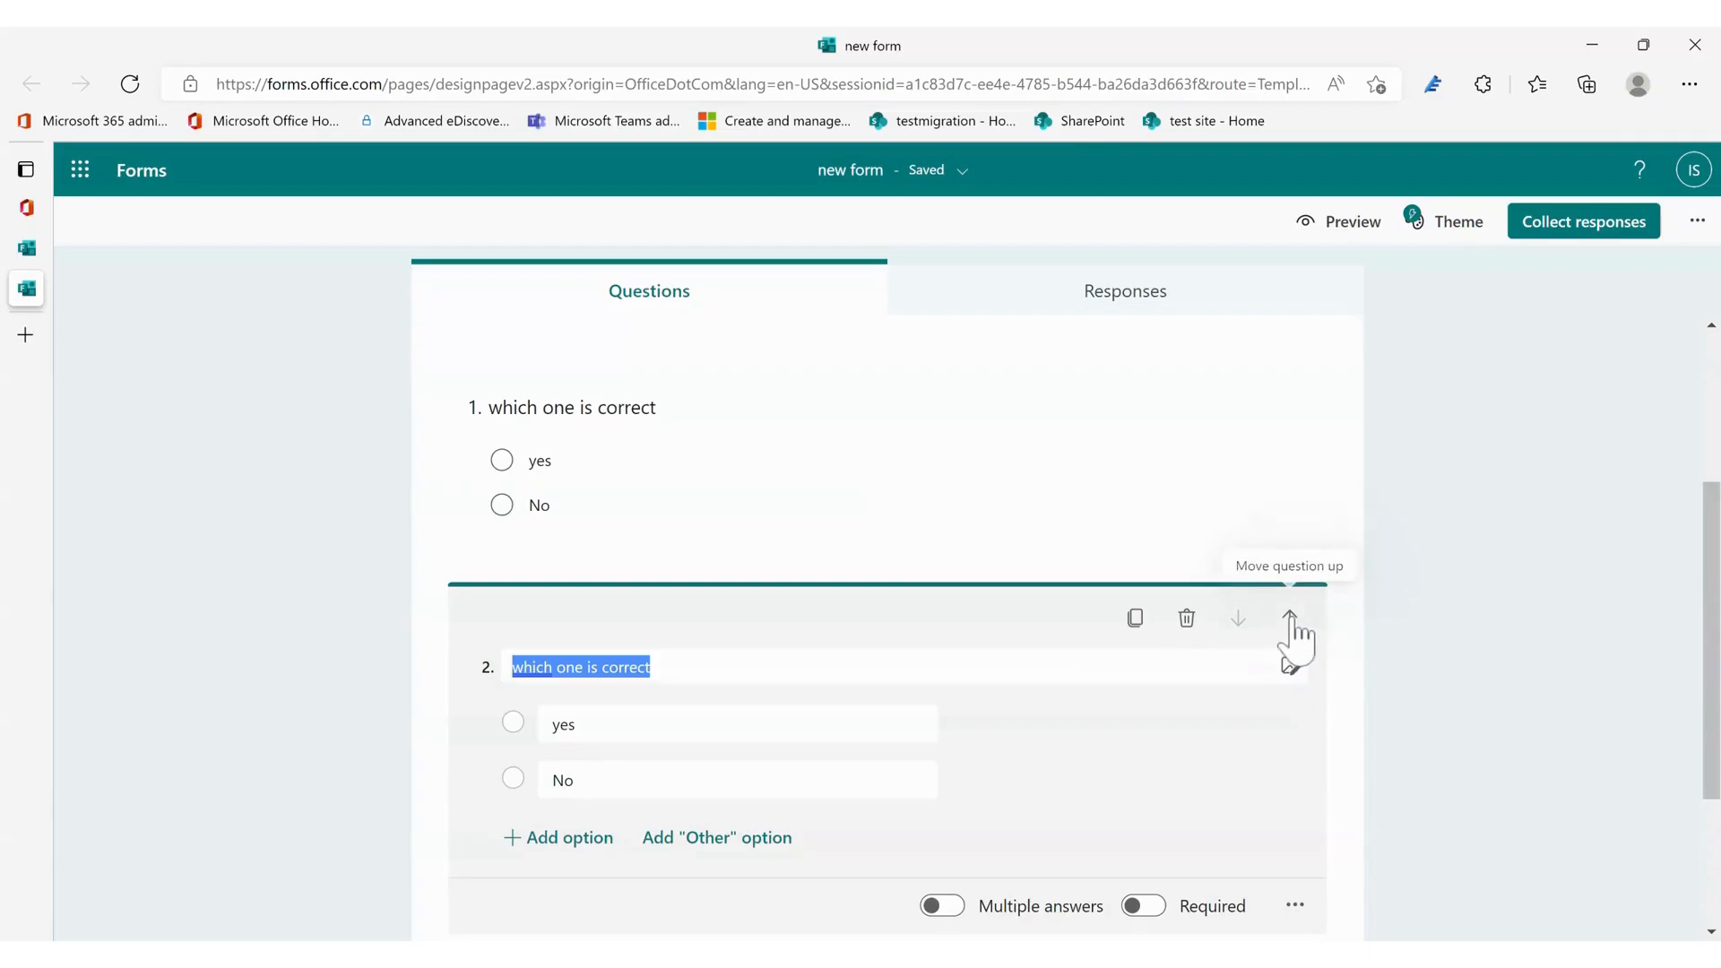
left_click(1291, 619)
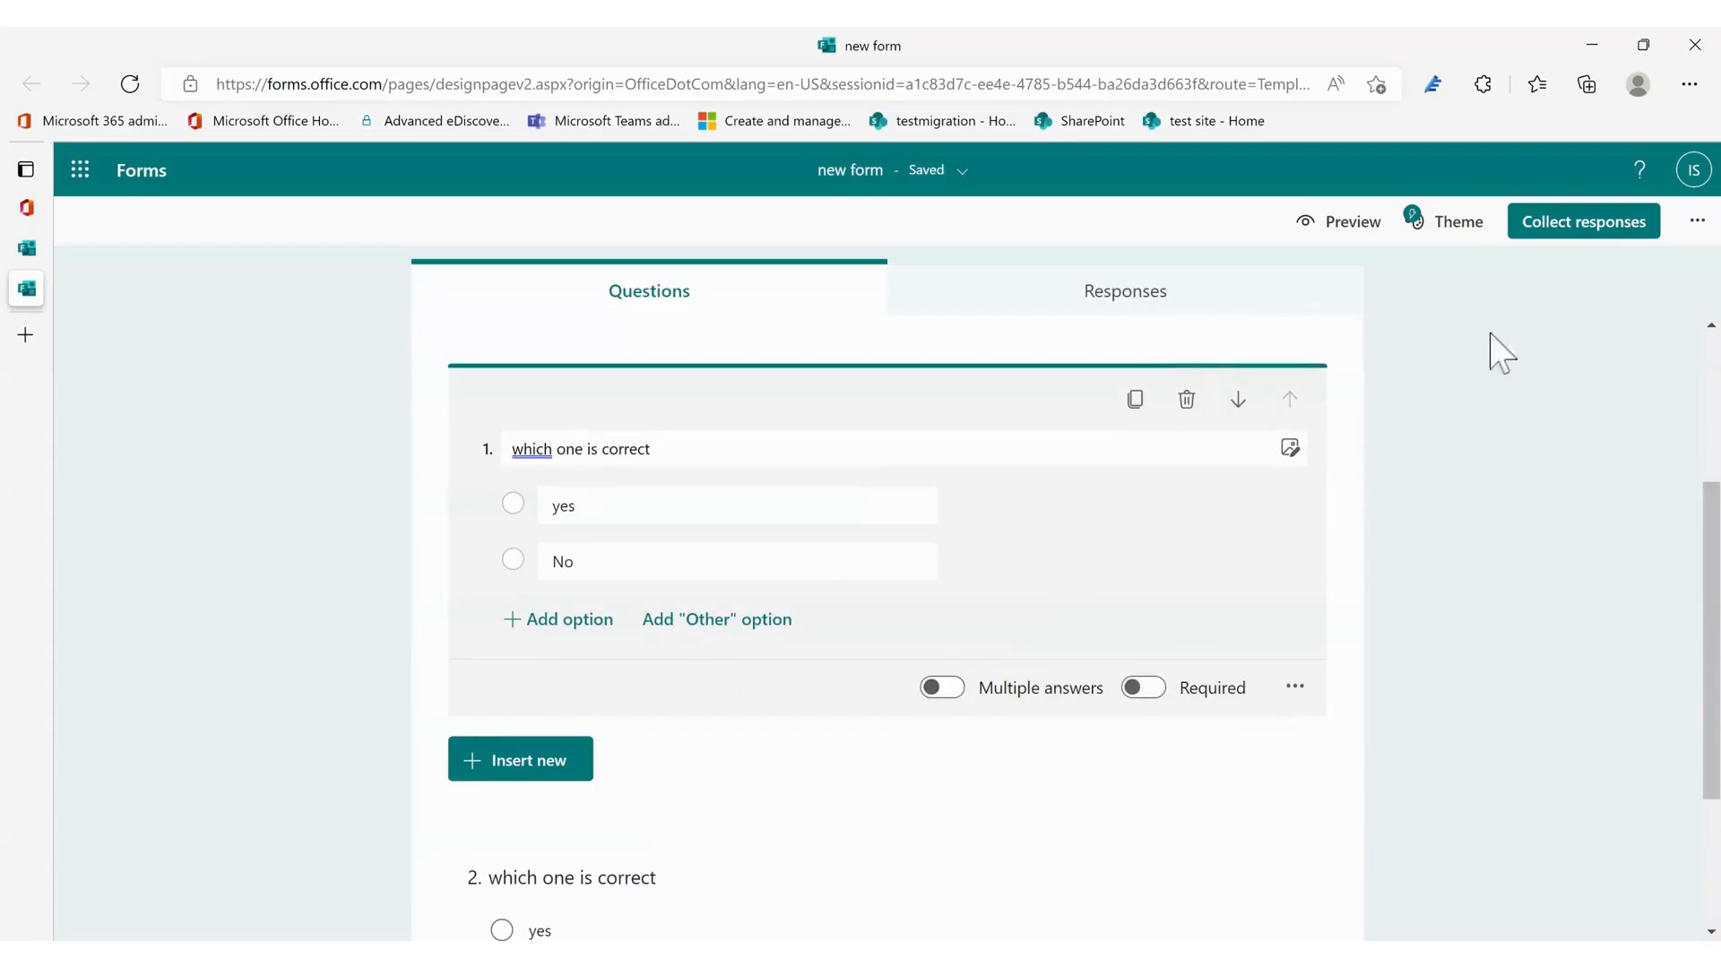
Set response collection to "Anyone can respond", copy the response link, and enable the shortened URL.
left_click(1584, 224)
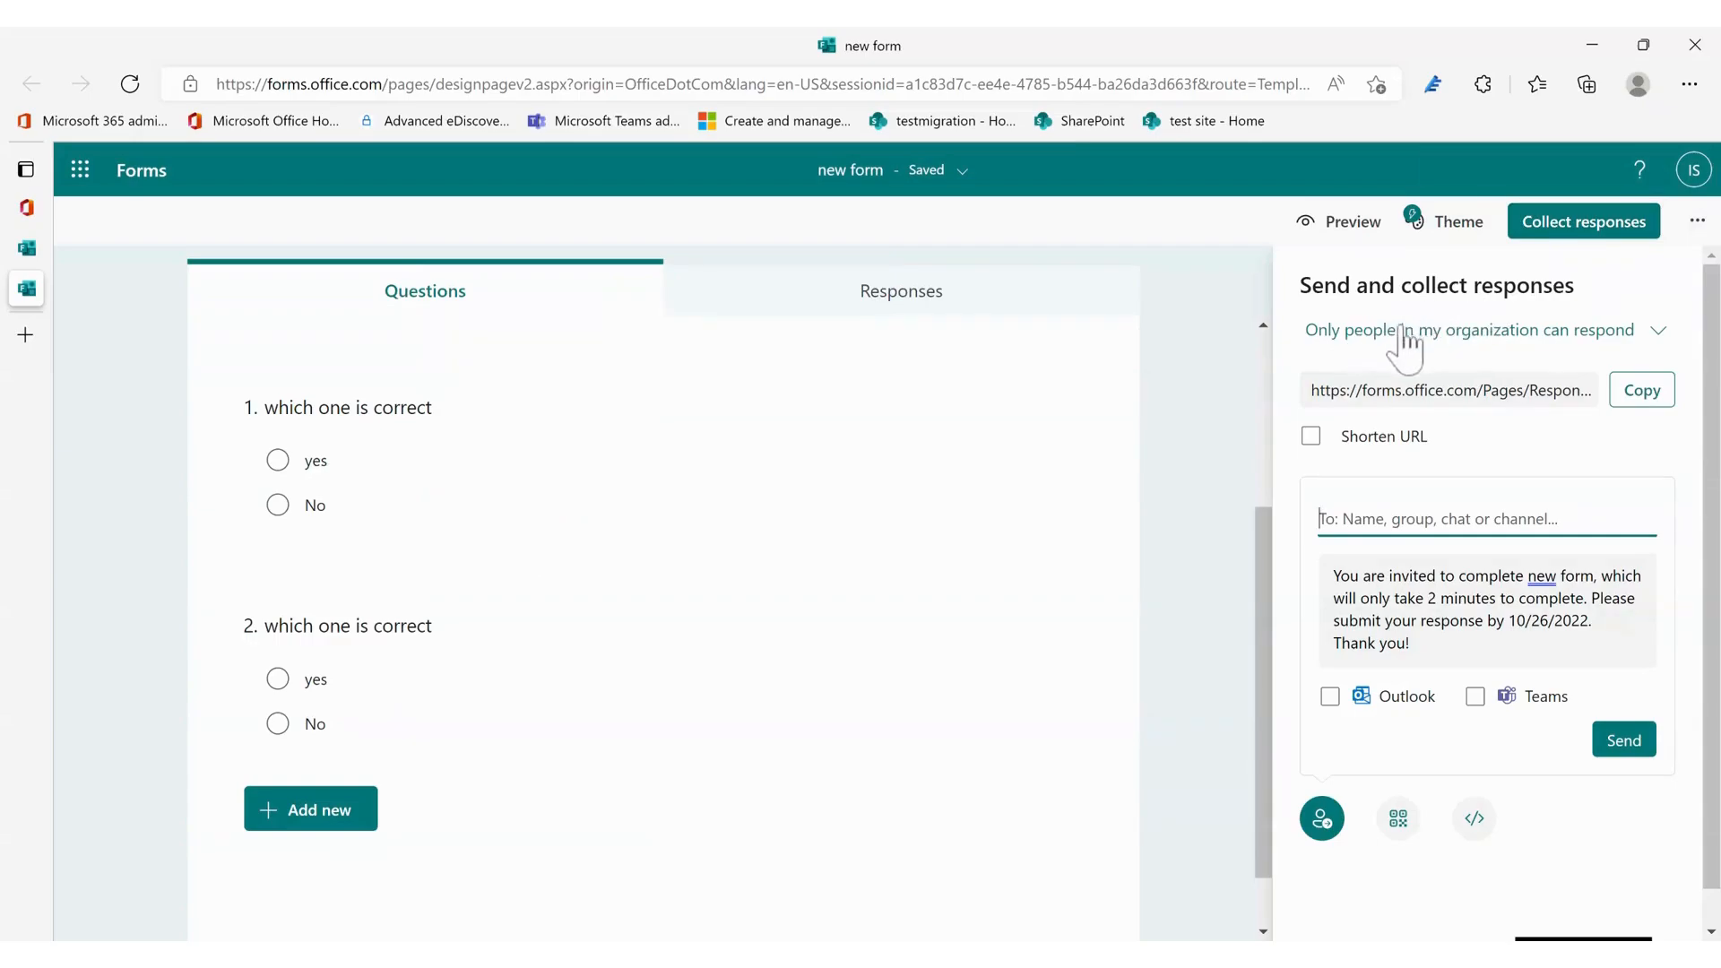
left_click(1620, 351)
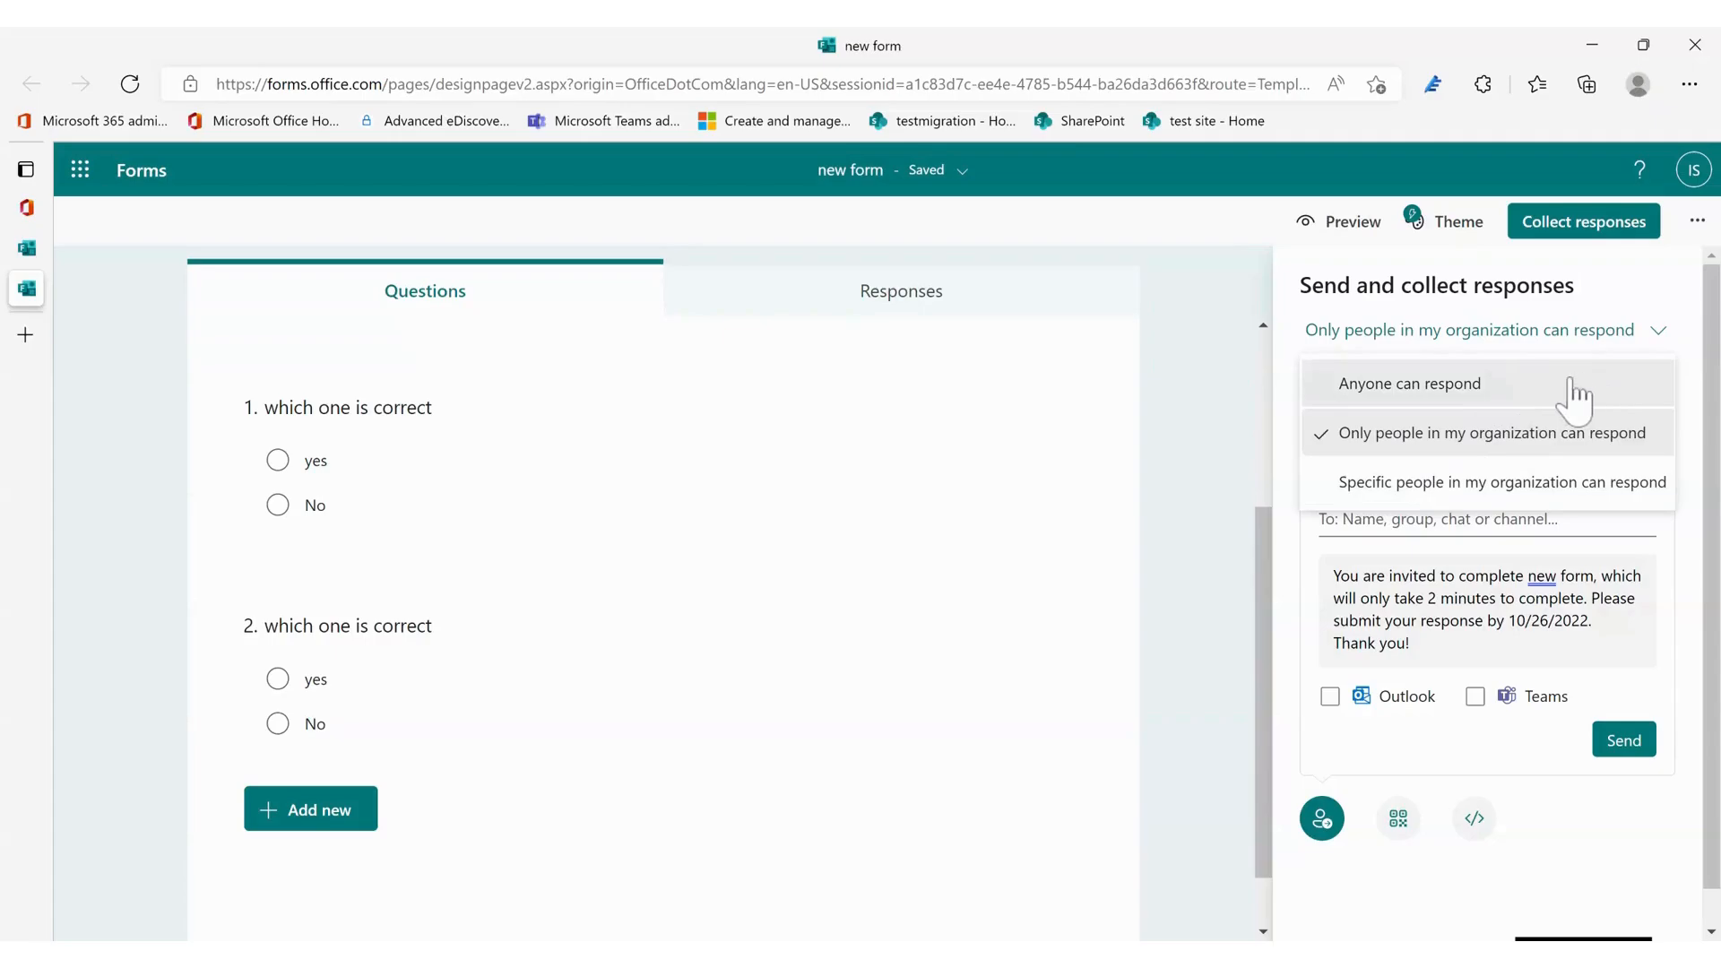
left_click(1428, 411)
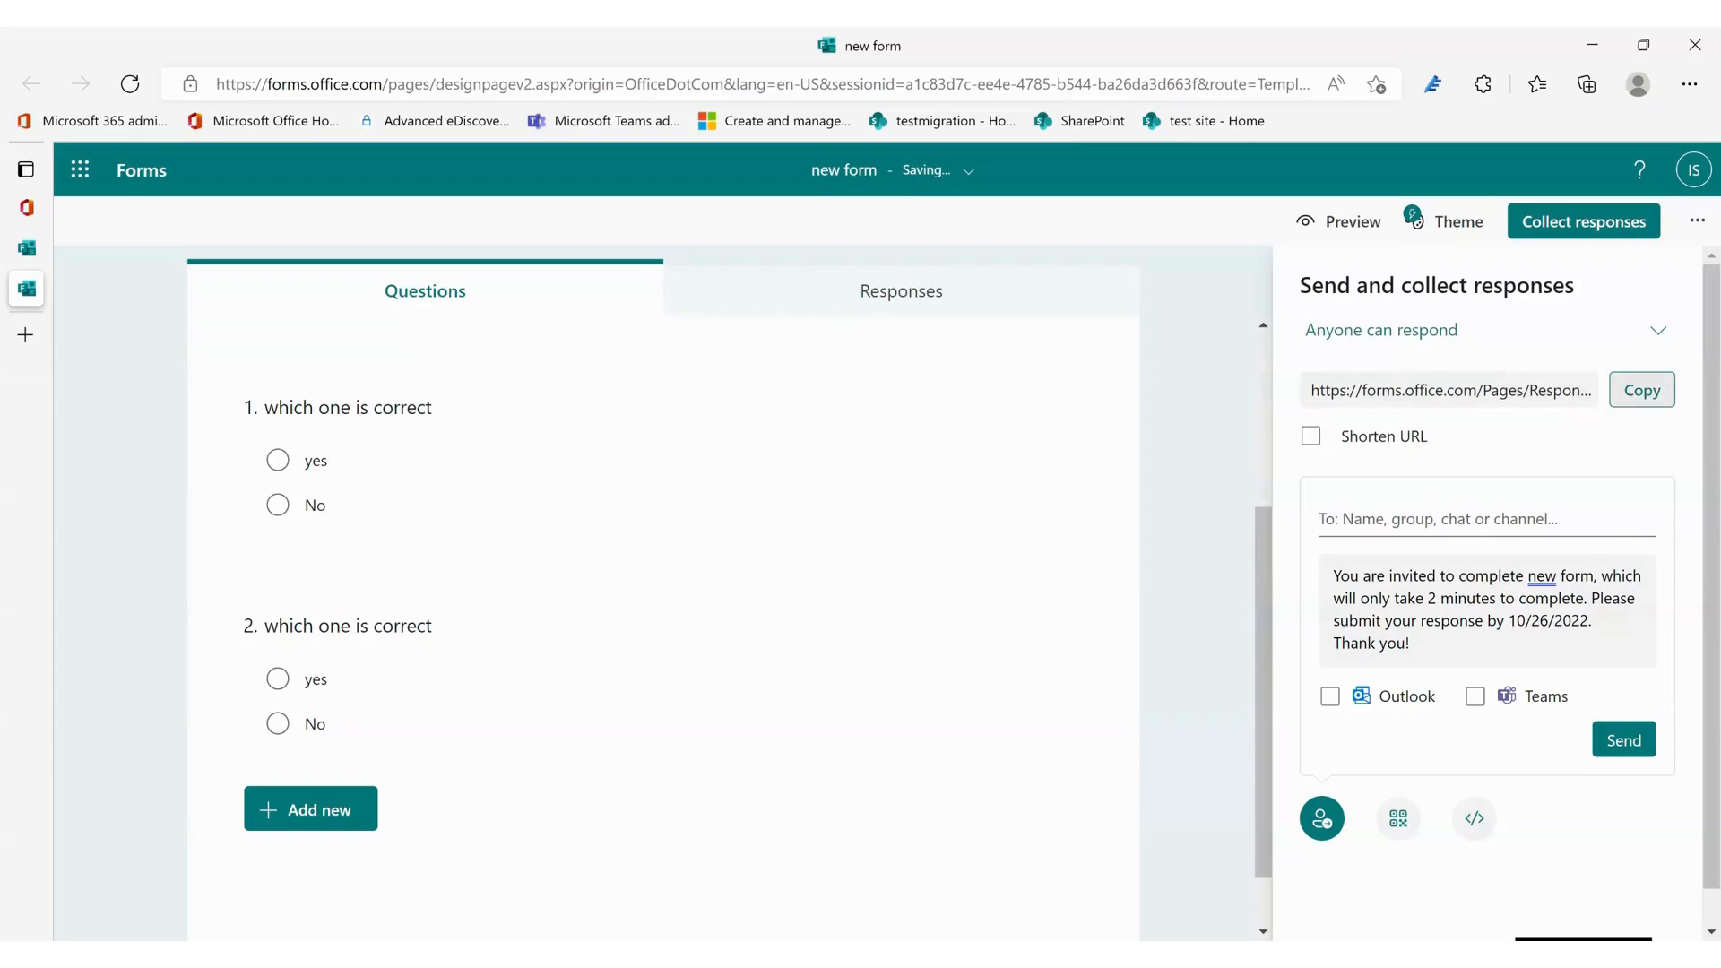
left_click(1641, 393)
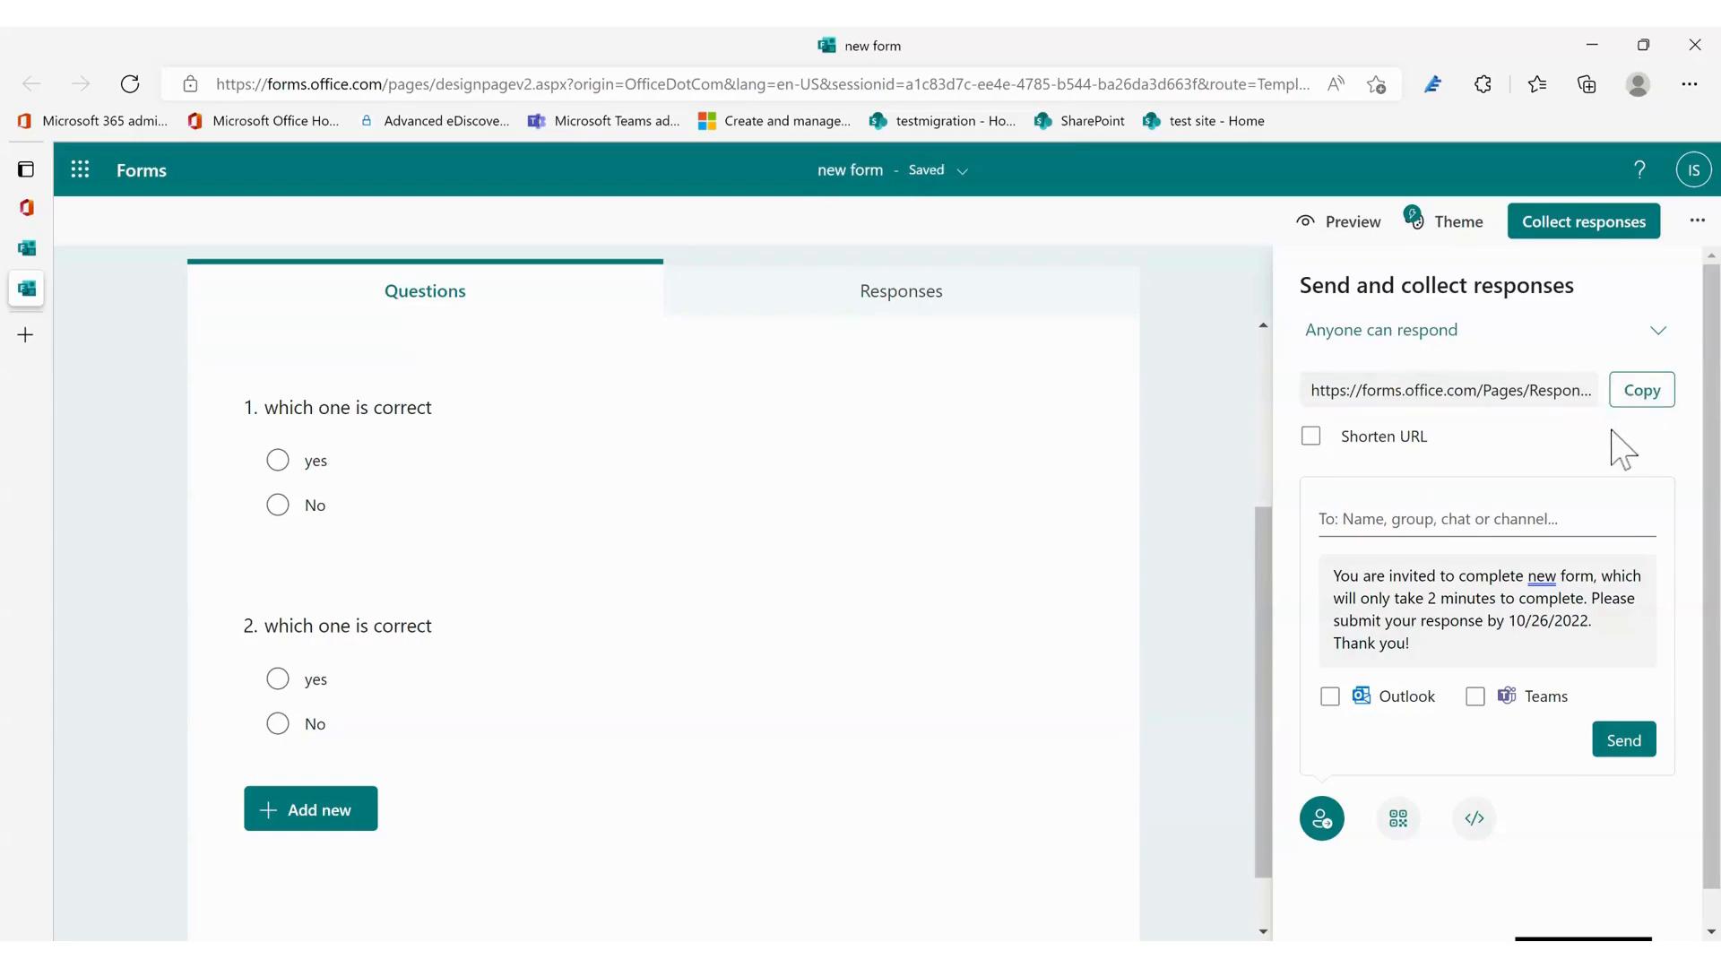
left_click(1313, 437)
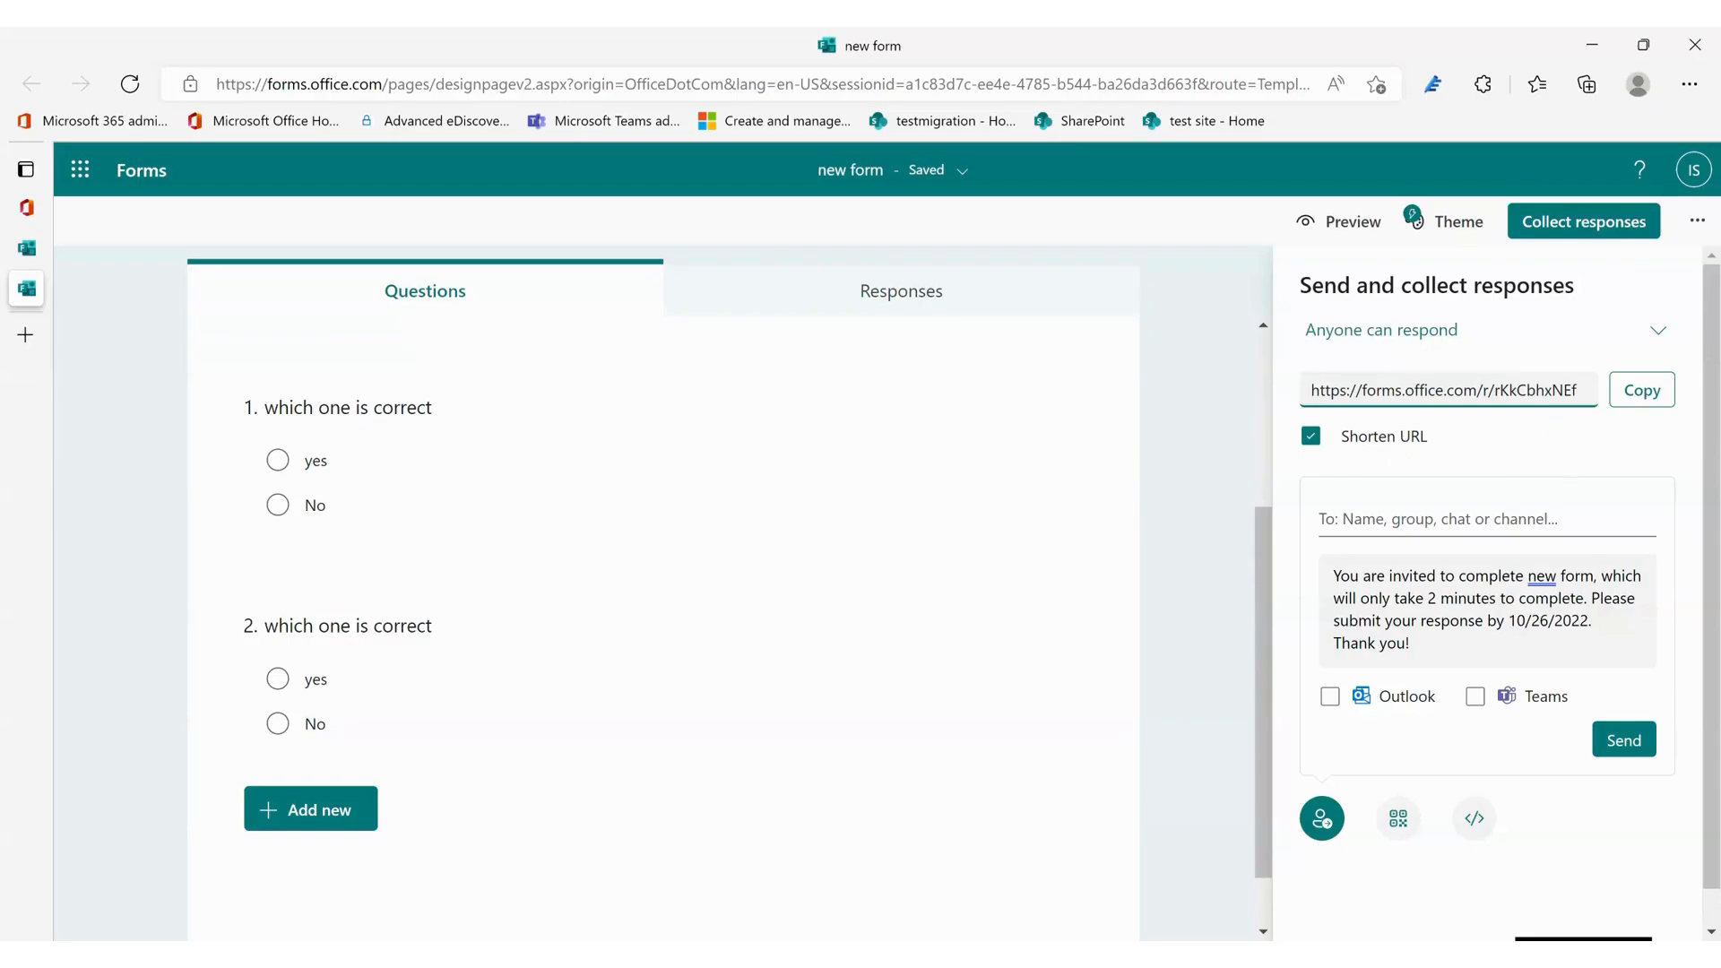
Try selecting Outlook and Teams as delivery channels for the invitation, and clear both selections.
left_click(1331, 697)
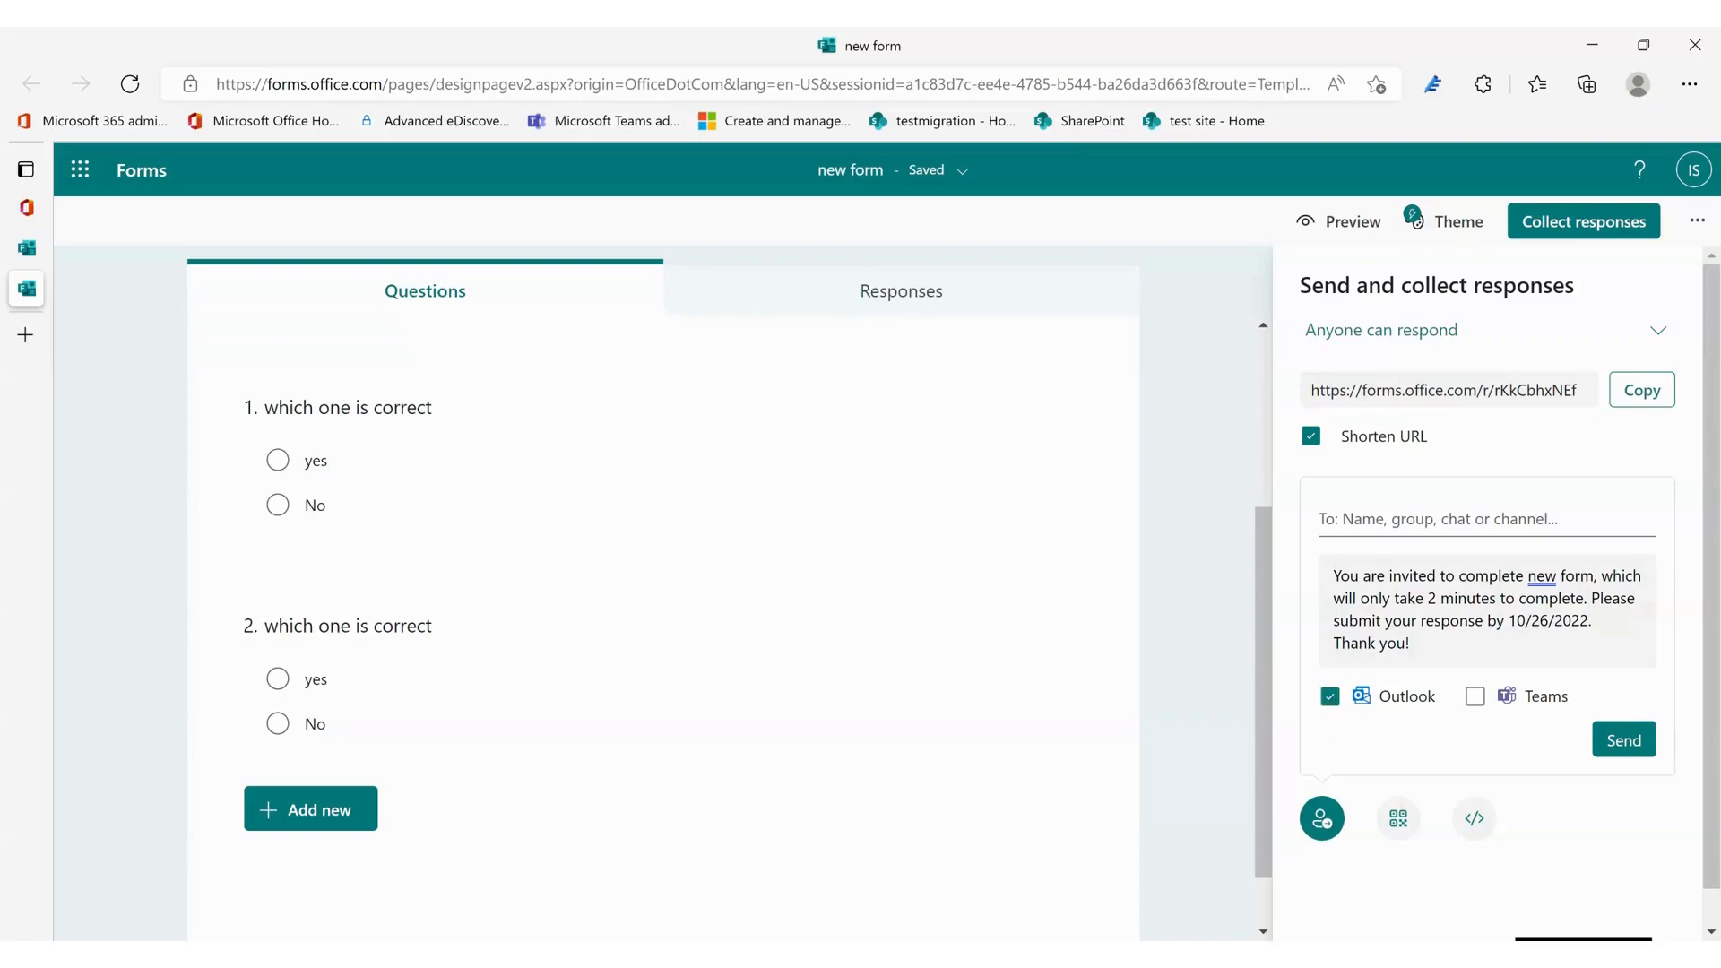
left_click(1476, 698)
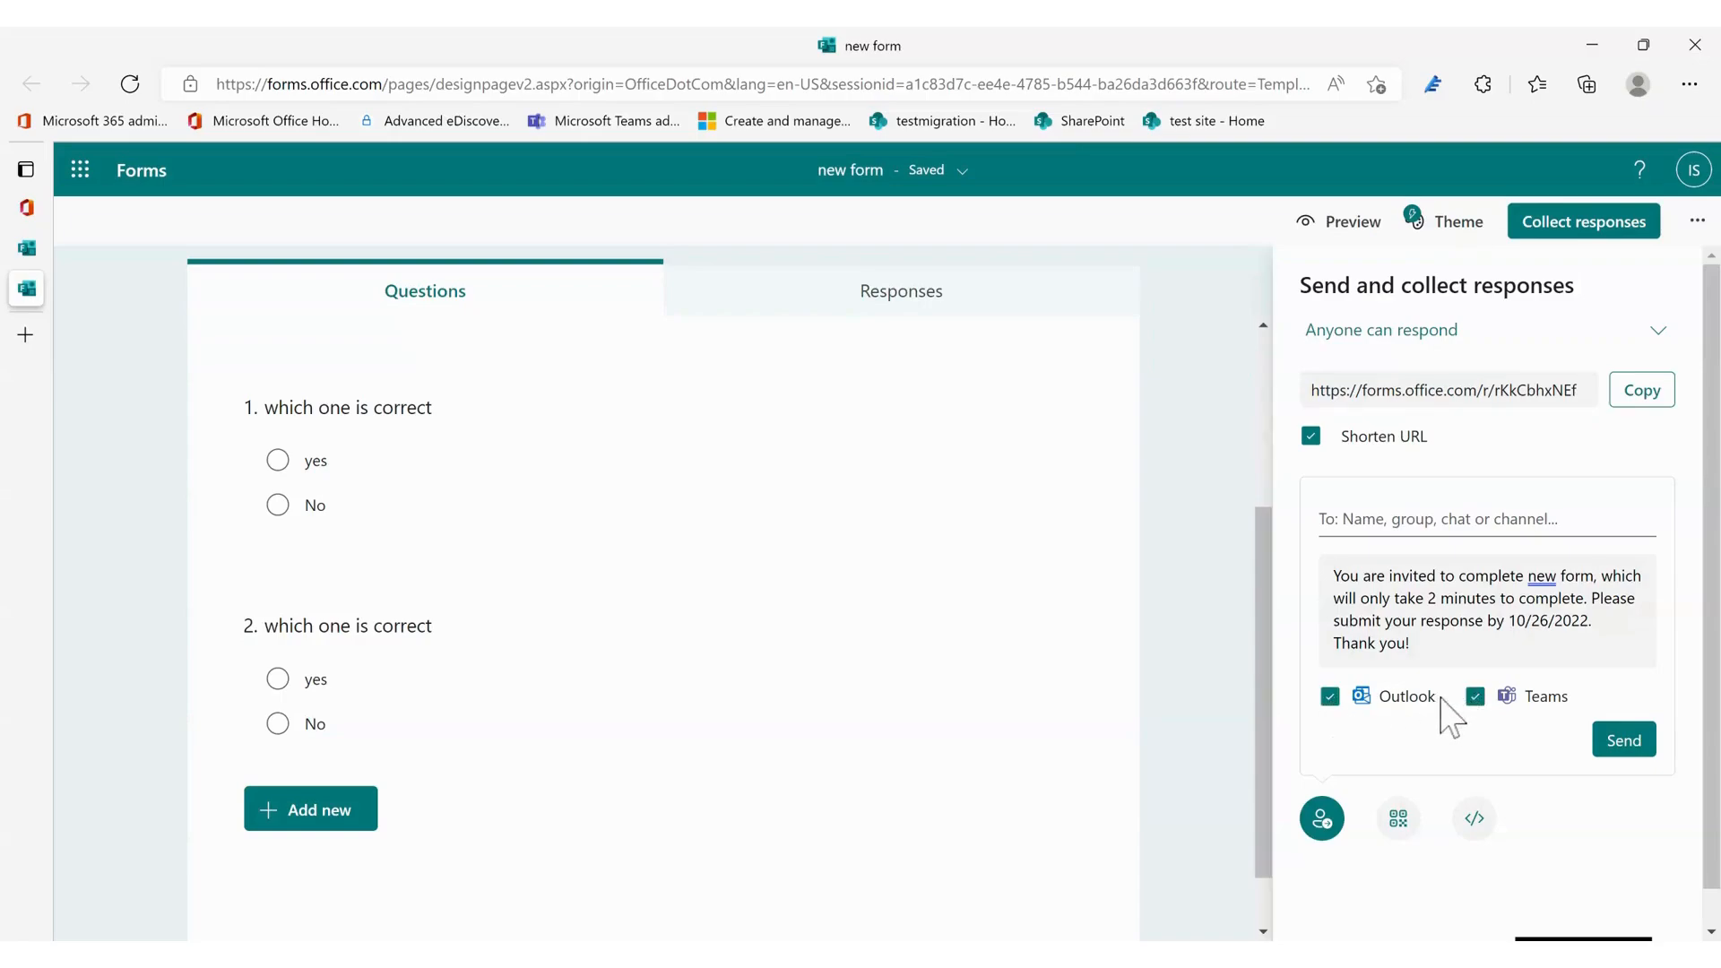
left_click(1331, 697)
left_click(1476, 698)
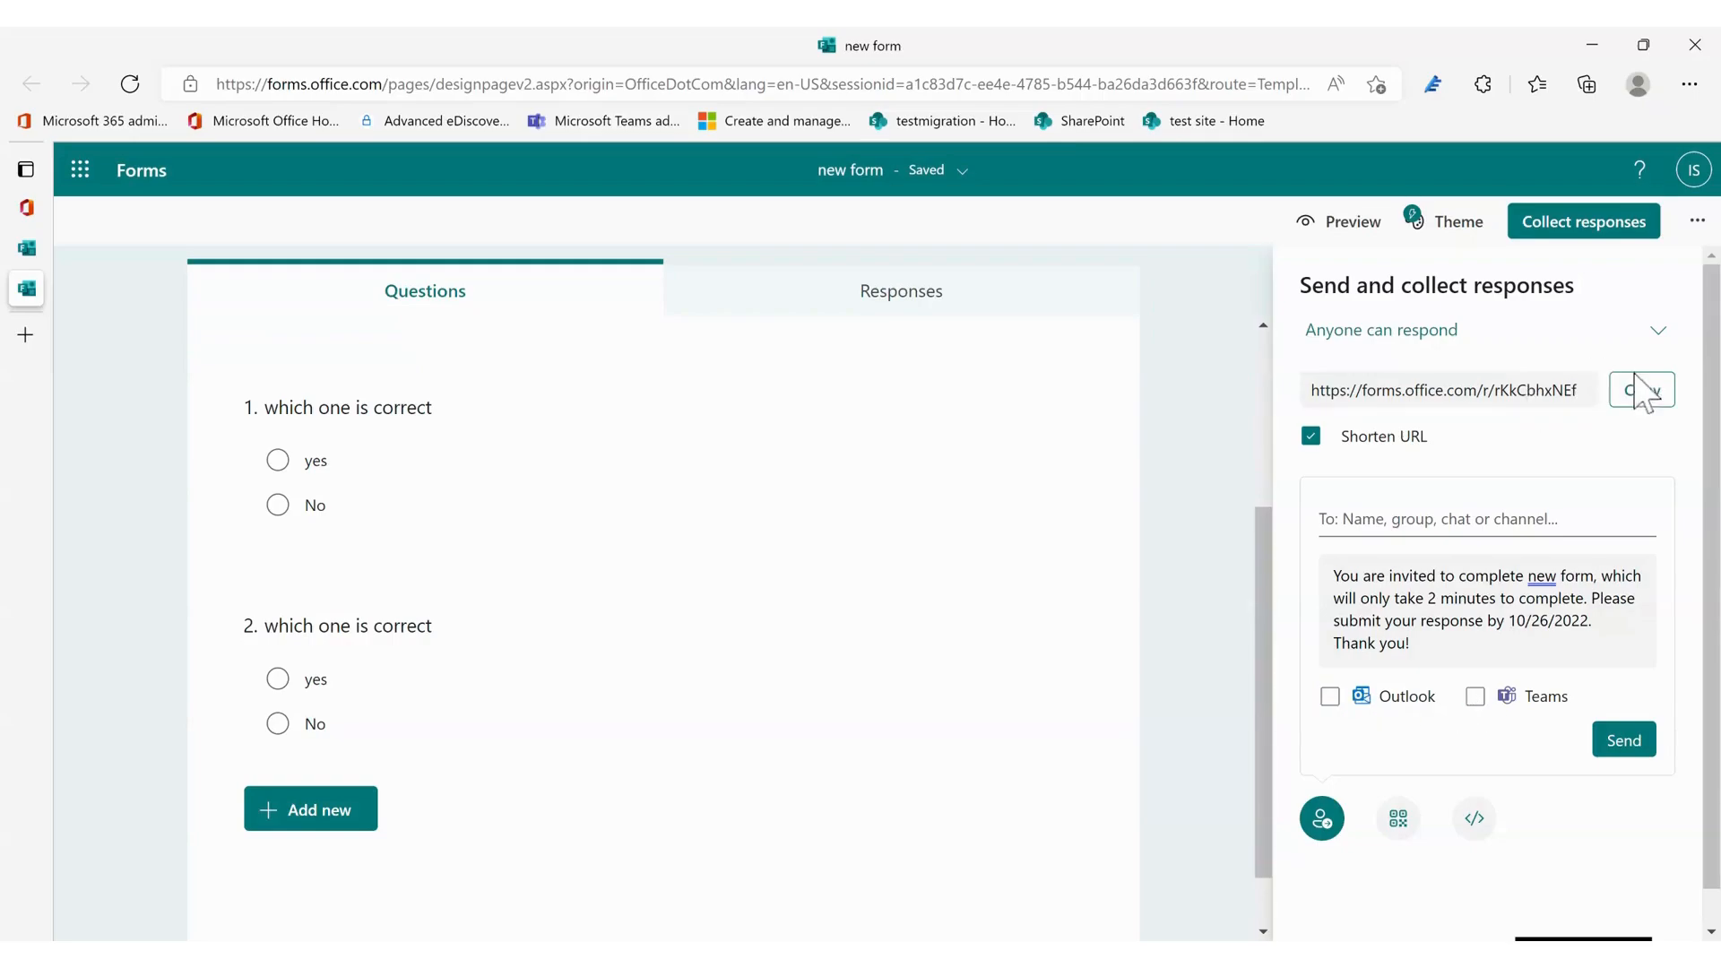
Copy the form's shortened link and view the QR code and embed code sharing options.
left_click(1647, 397)
left_click(1399, 829)
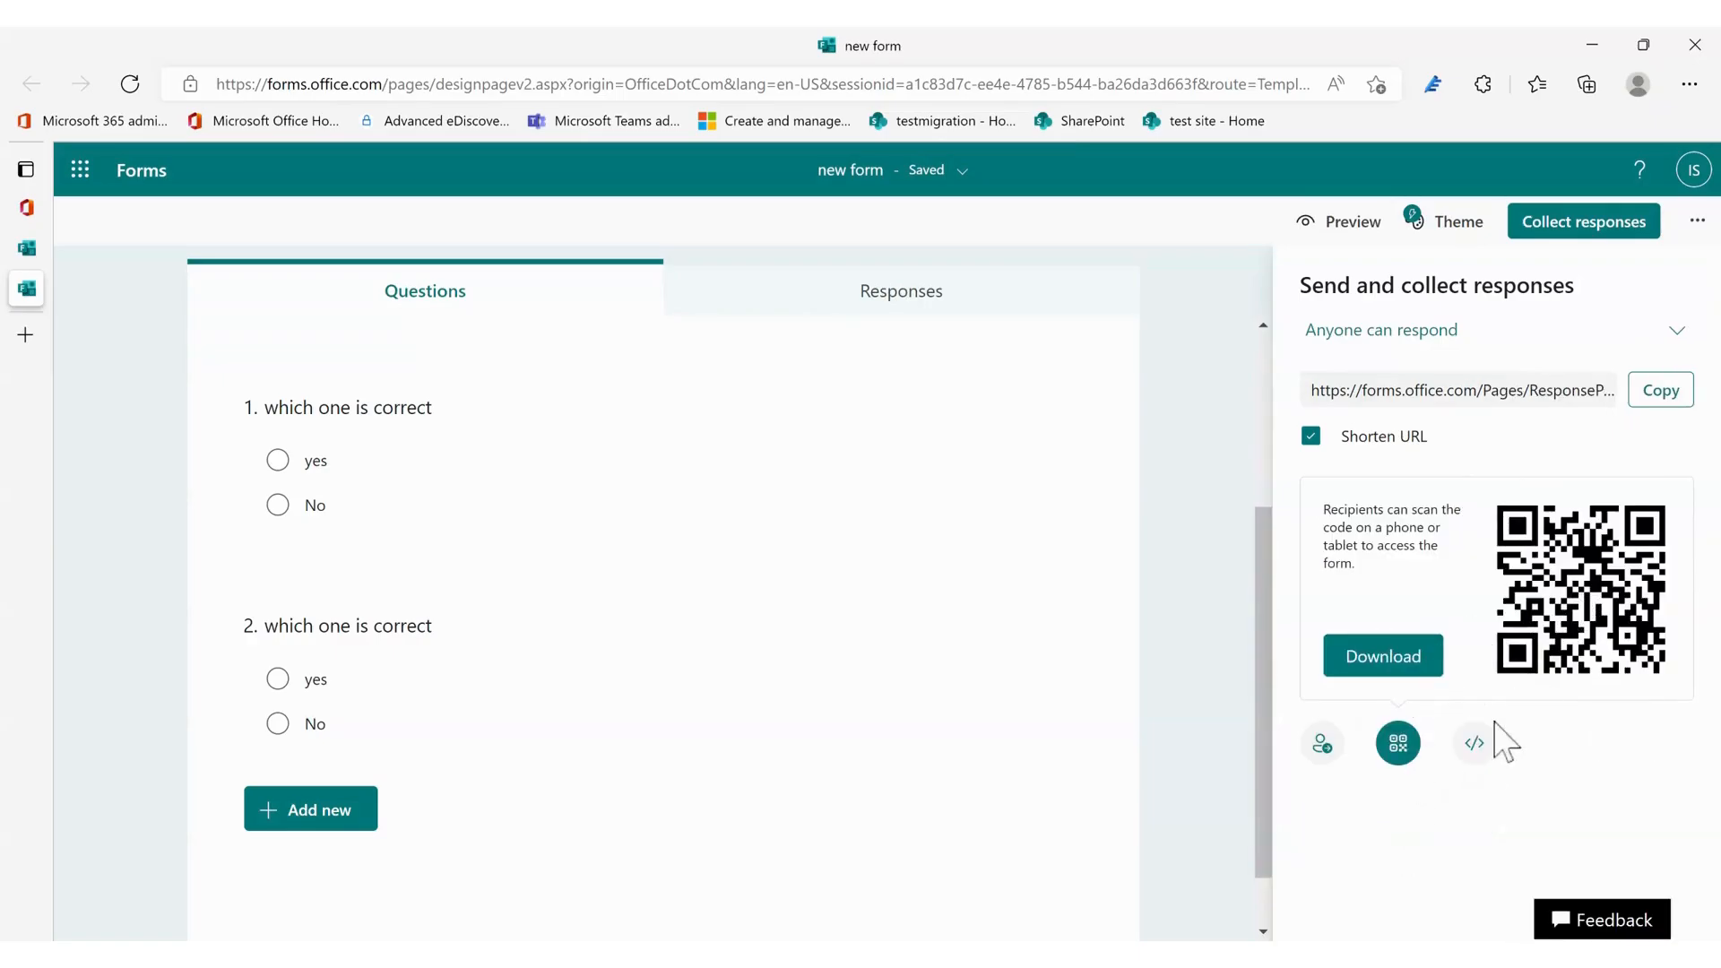
left_click(1477, 753)
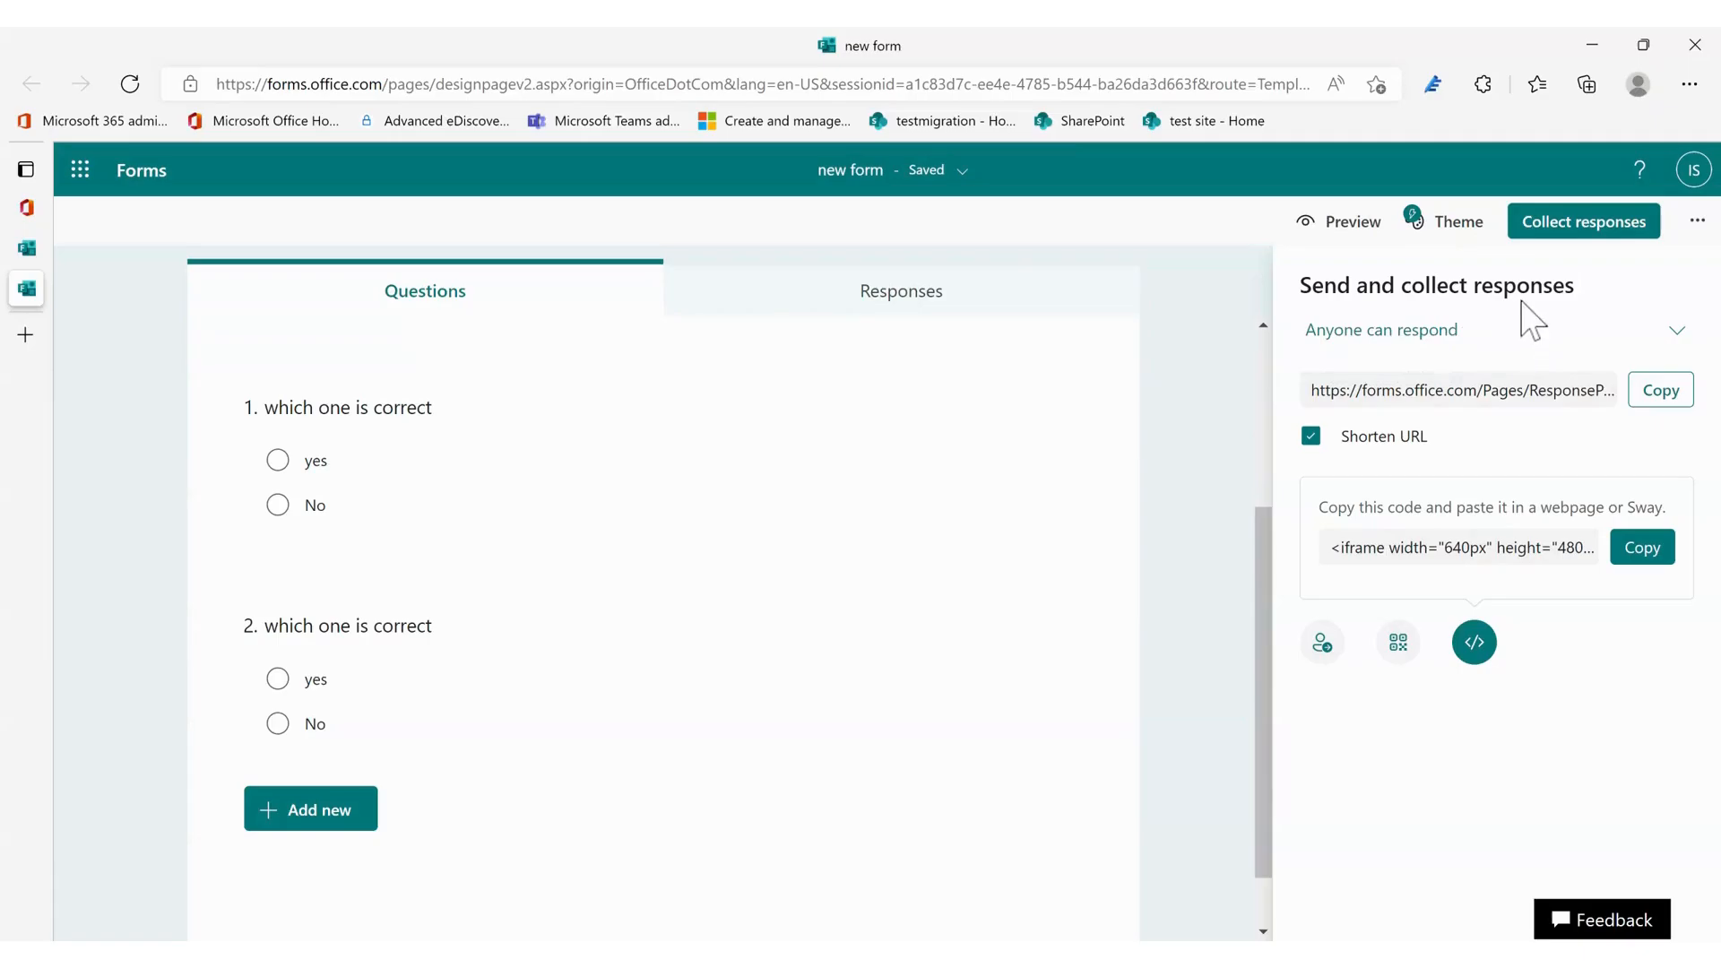
left_click(1464, 396)
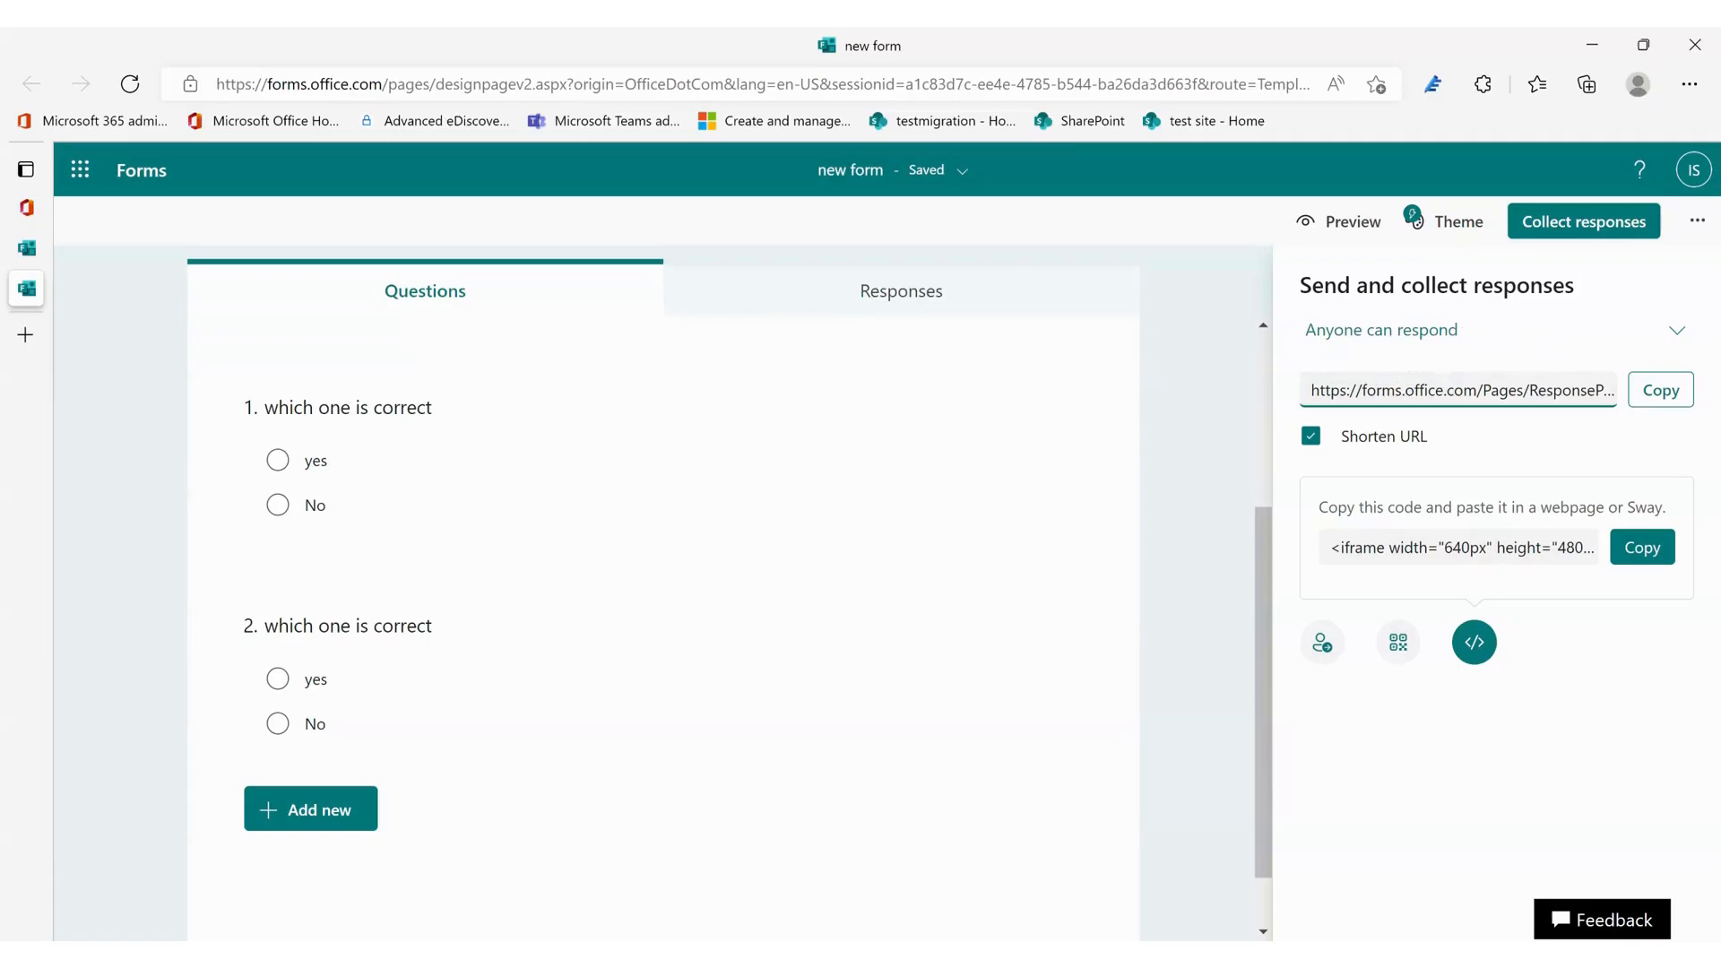
Preview the form in computer and mobile view, check both questions on the mobile layout, and return to editing.
left_click(1350, 229)
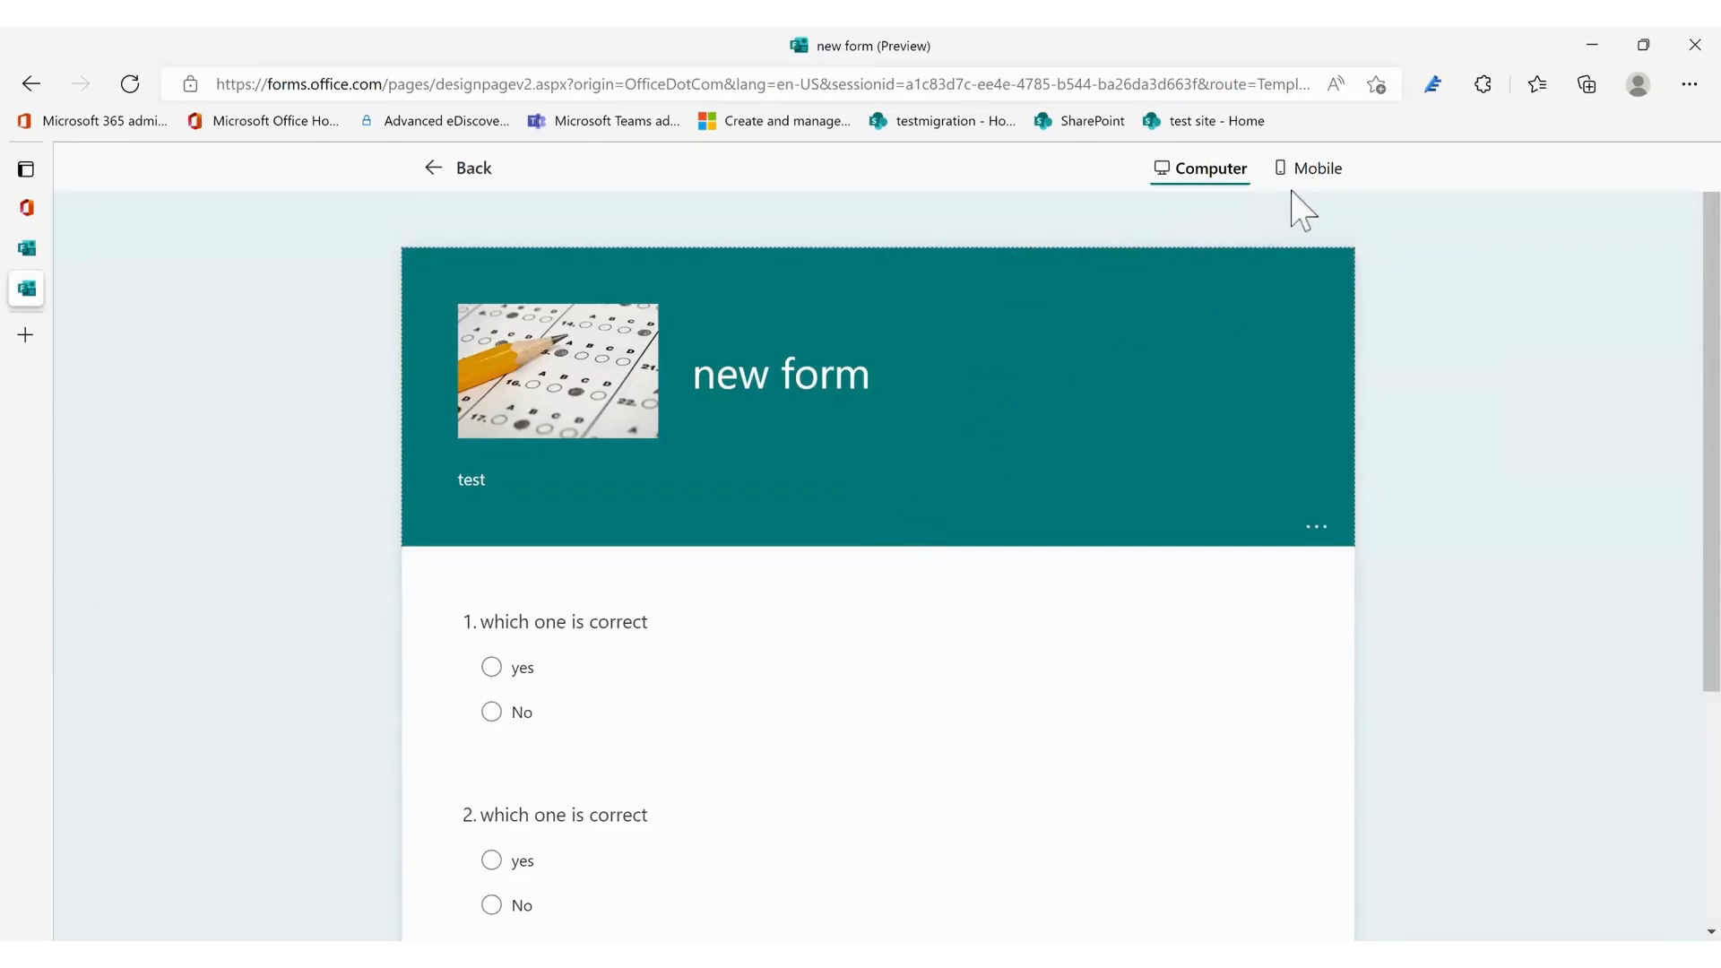
left_click(1324, 179)
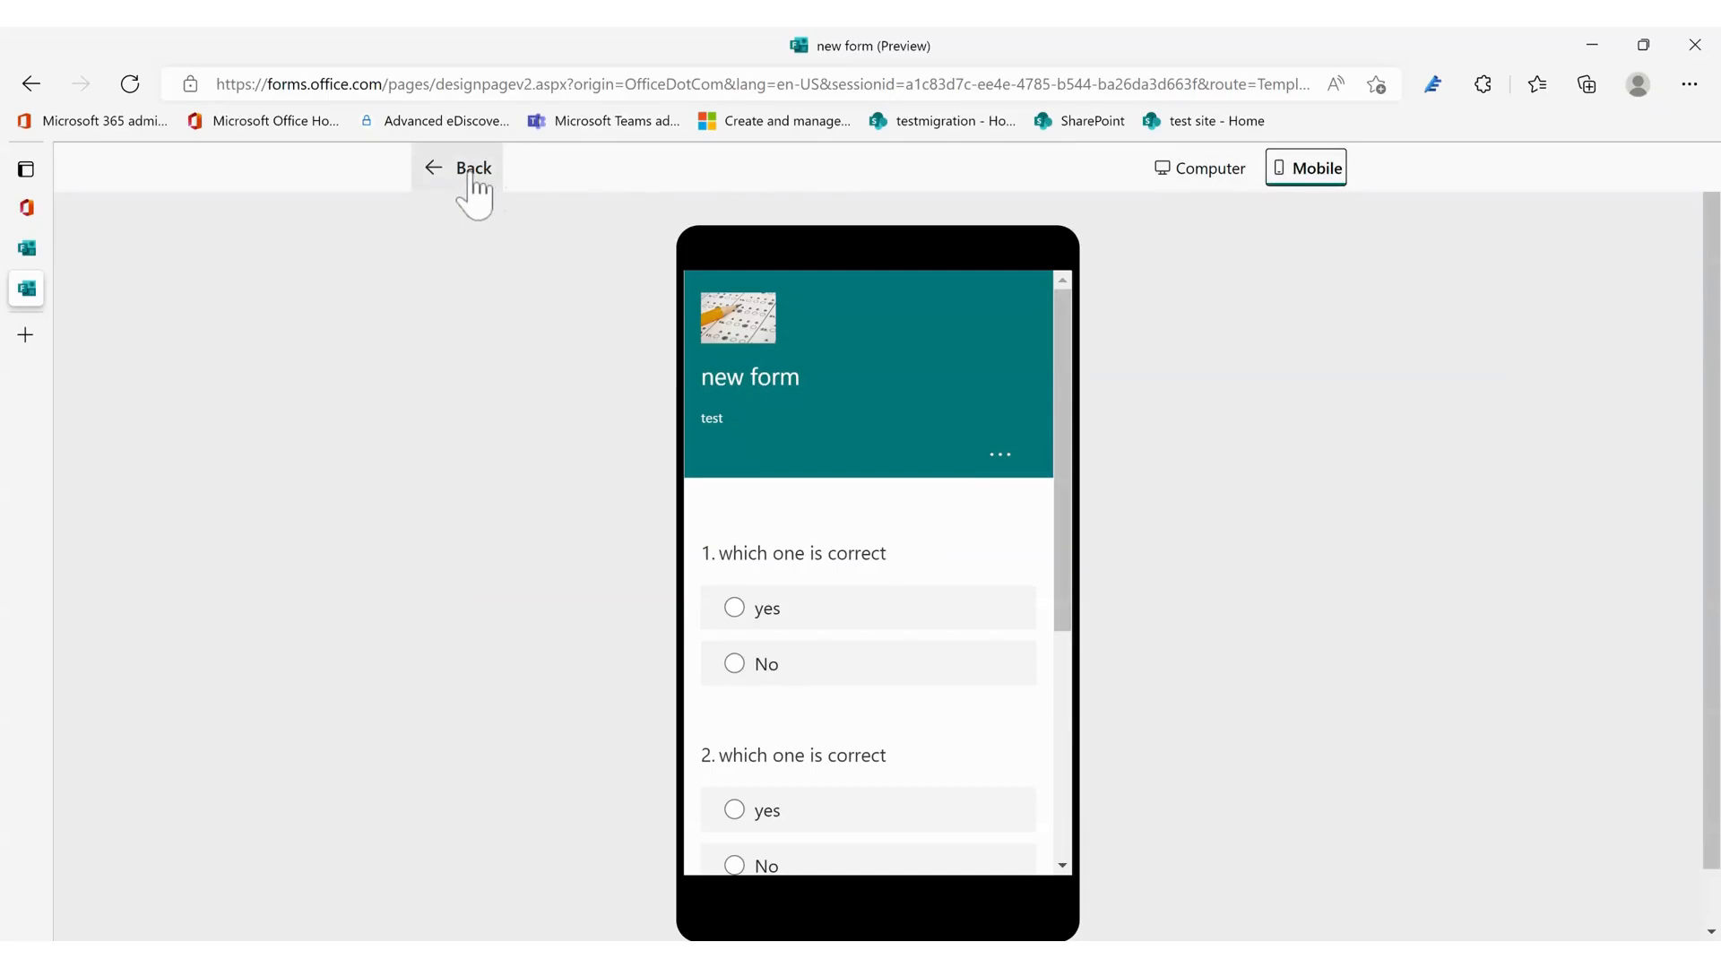
scroll(904, 599, "down", 4)
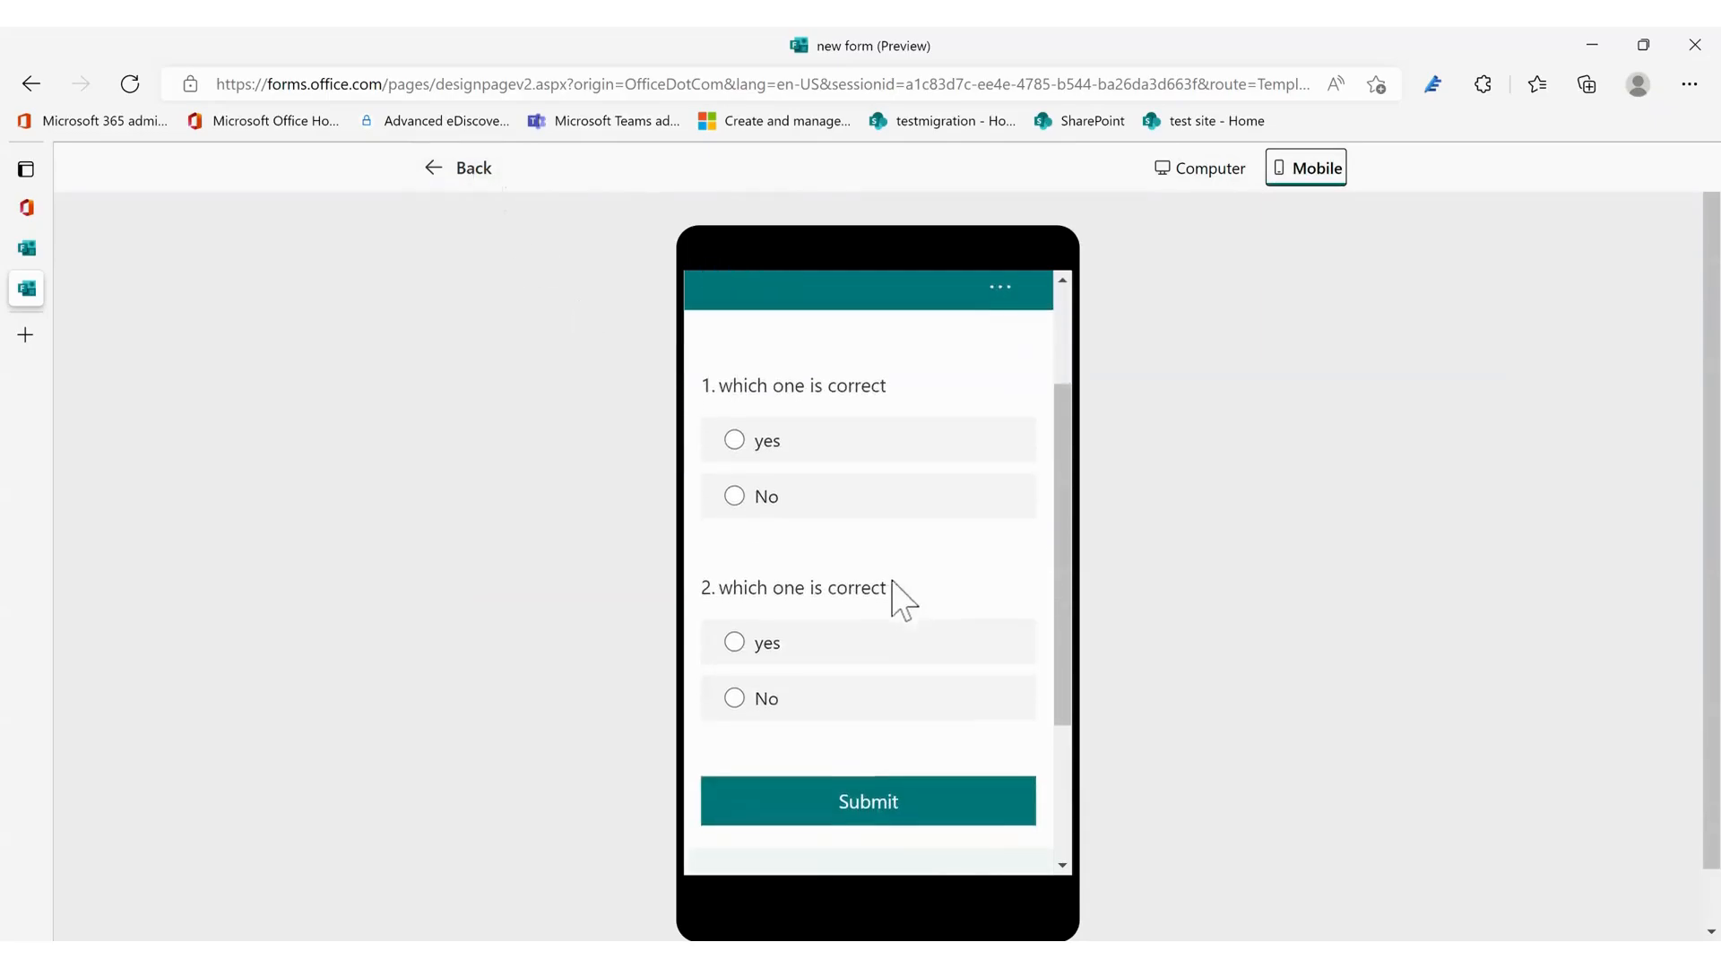
scroll(888, 594, "up", 3)
scroll(887, 599, "up", 1)
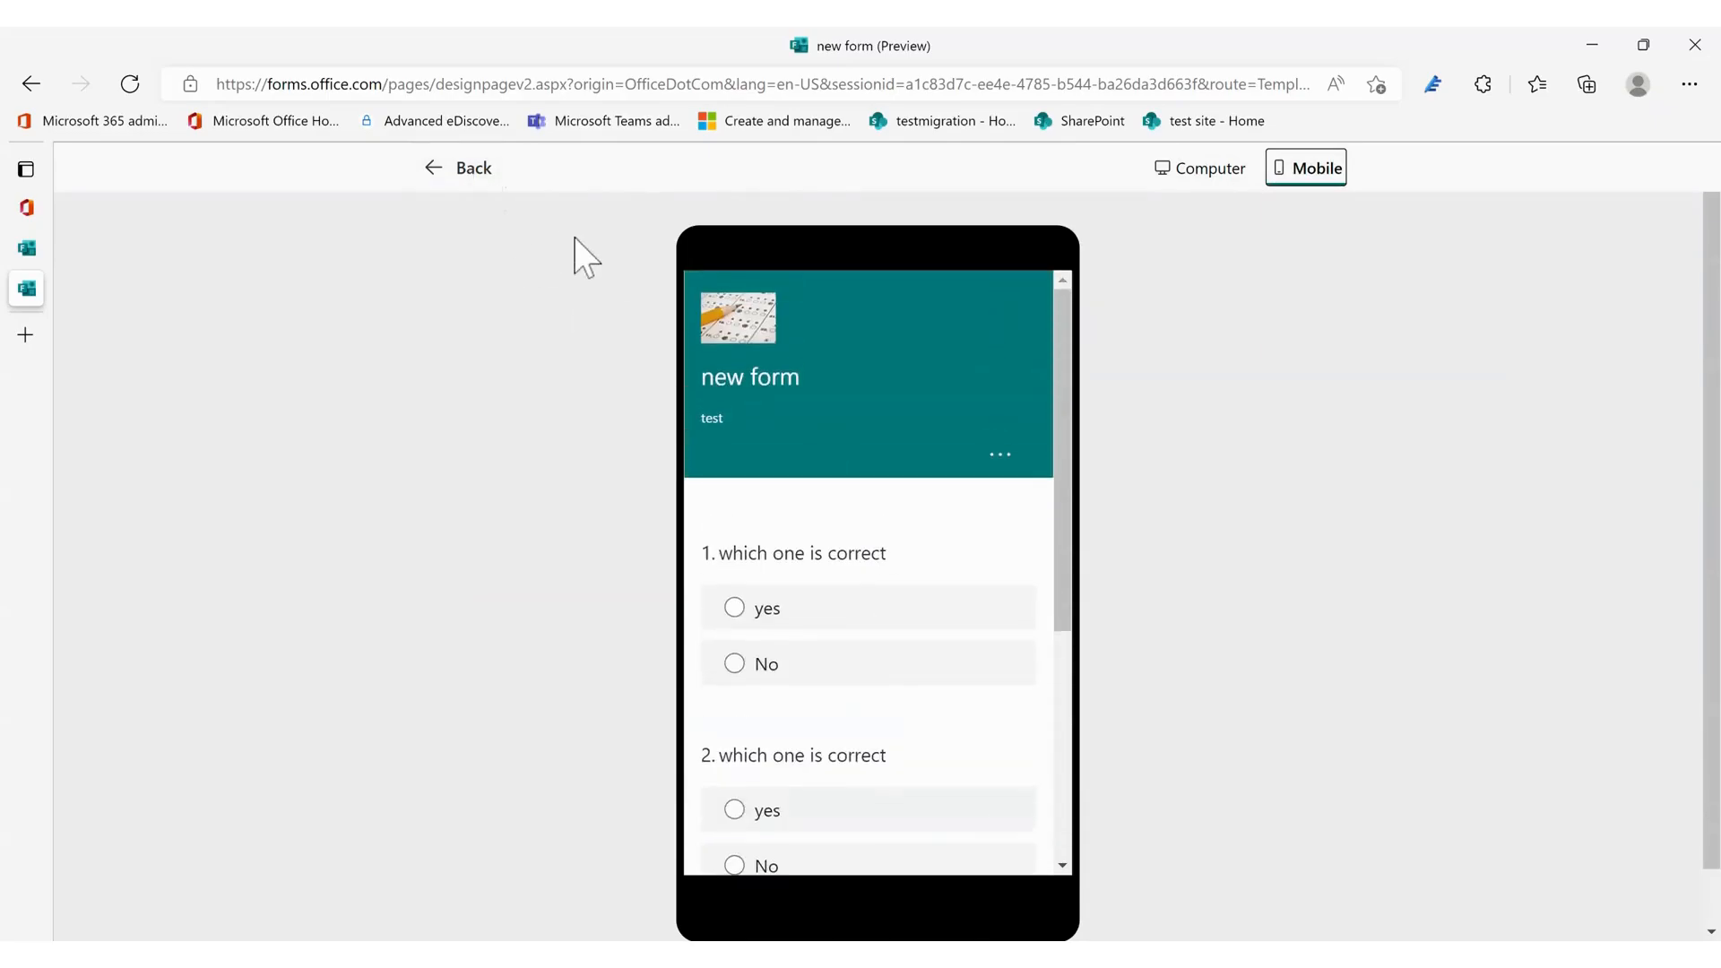
left_click(480, 184)
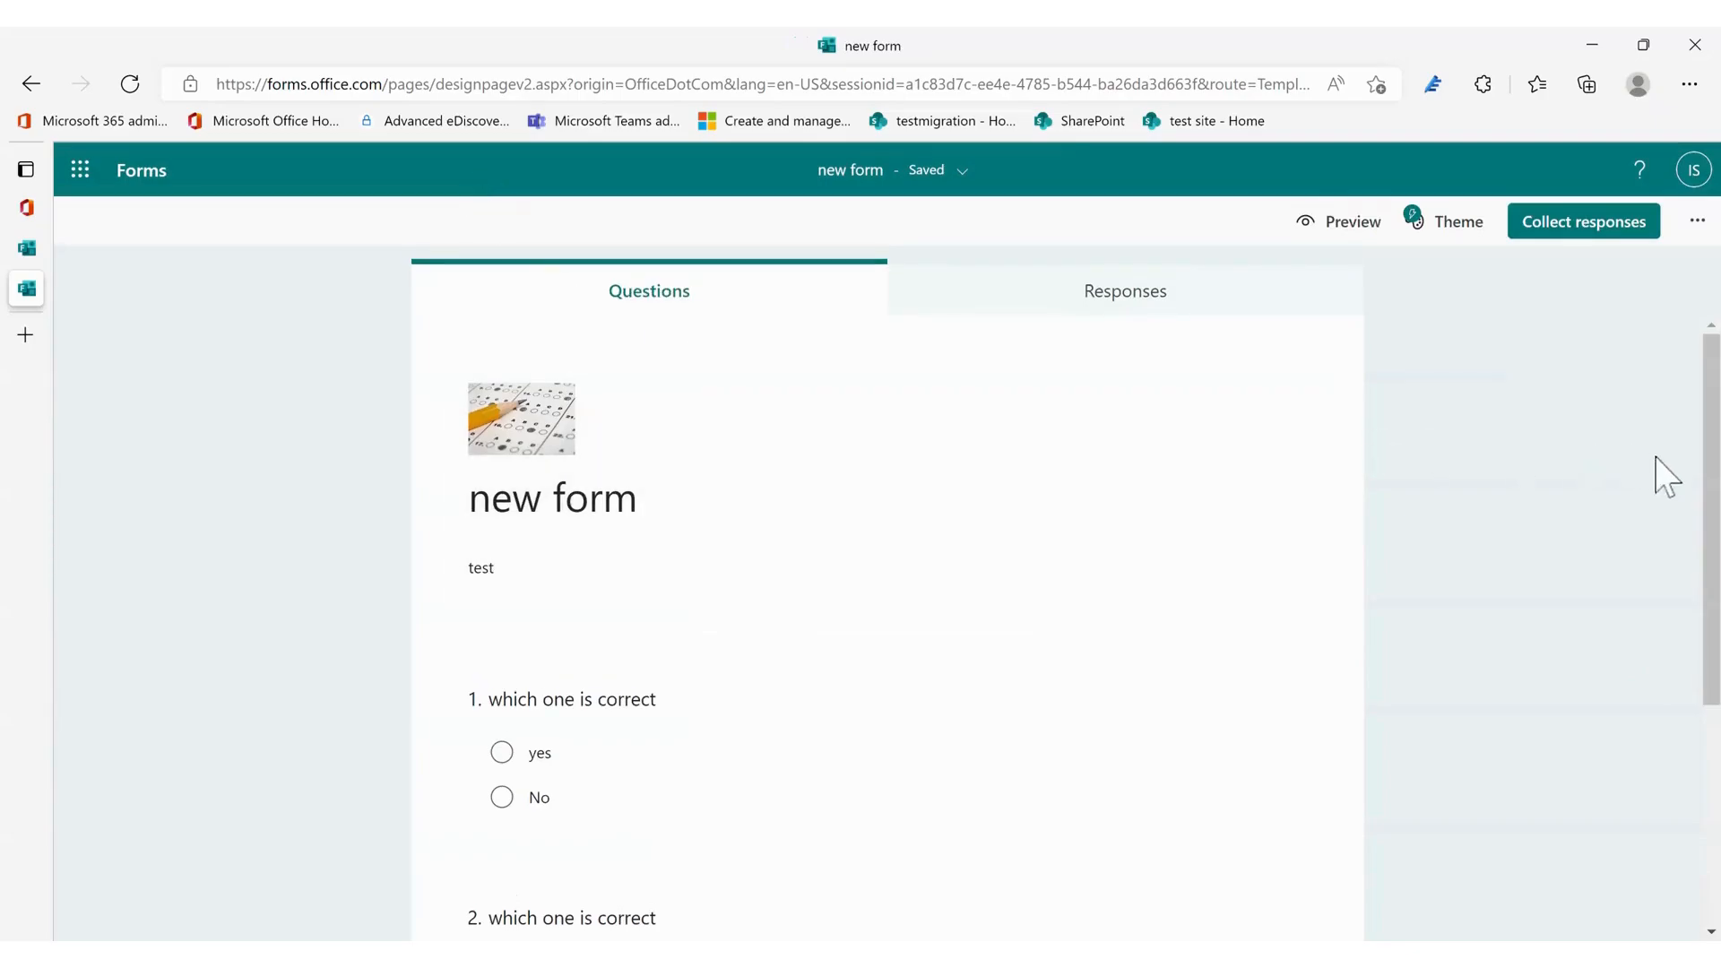
Apply the hot-air balloon desert theme idea to the form and preview it in computer and mobile view.
left_click(1453, 244)
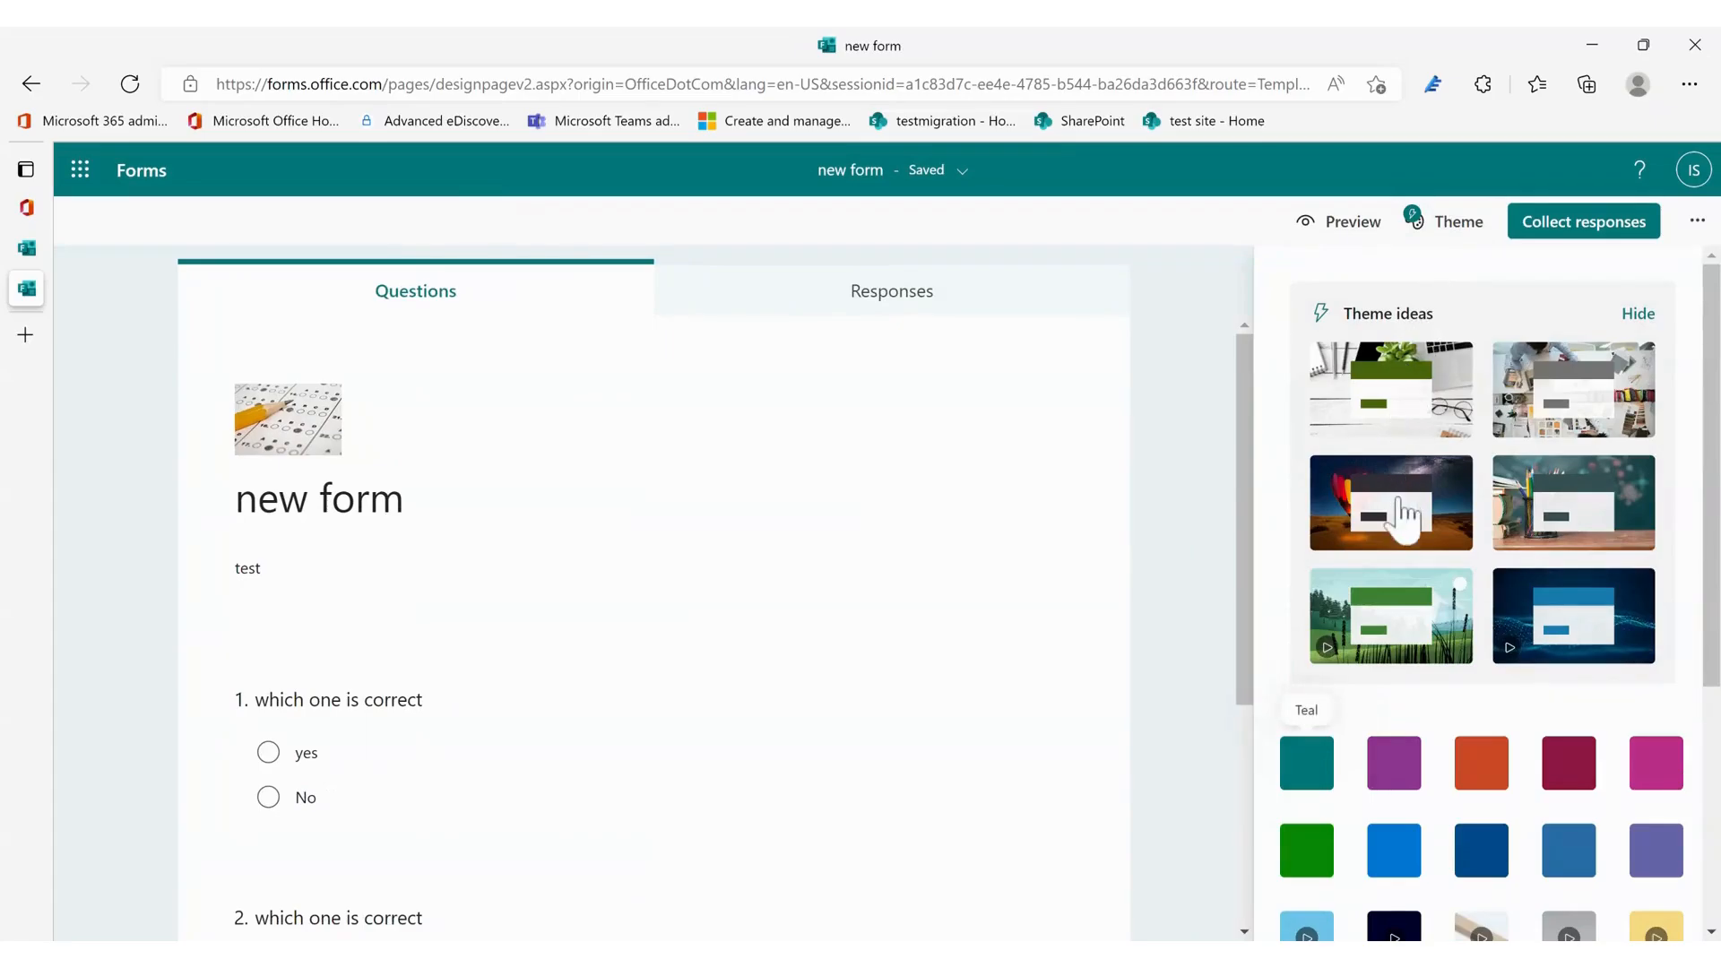
left_click(1395, 528)
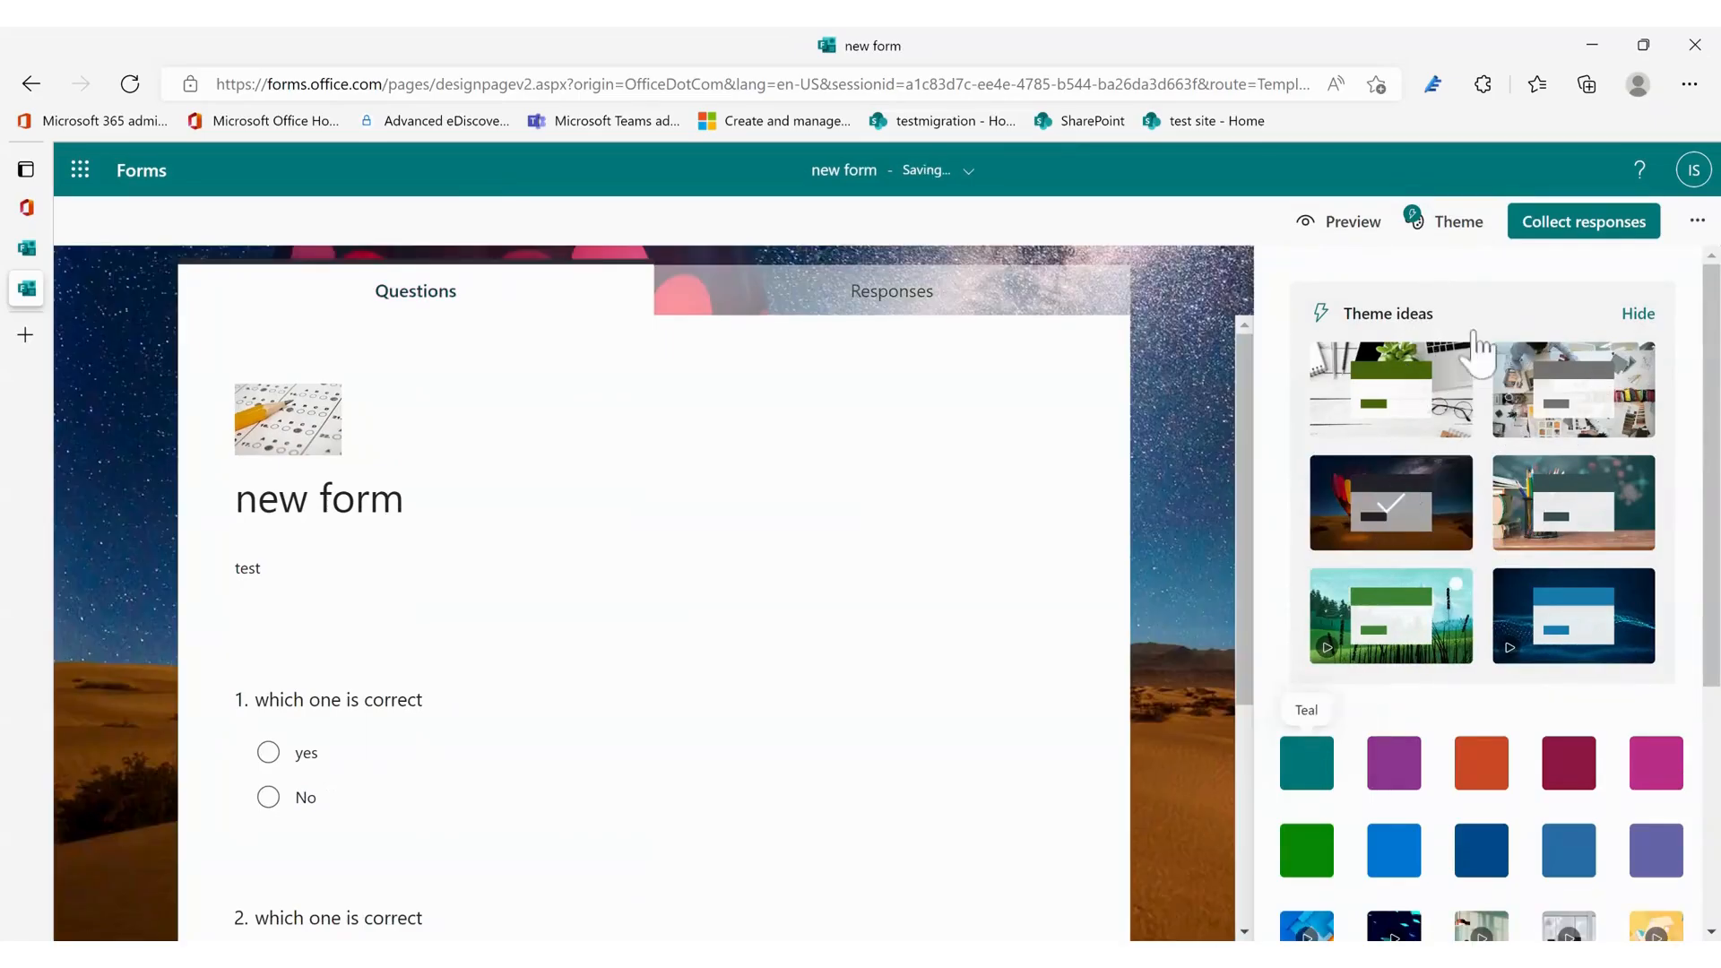
left_click(1349, 222)
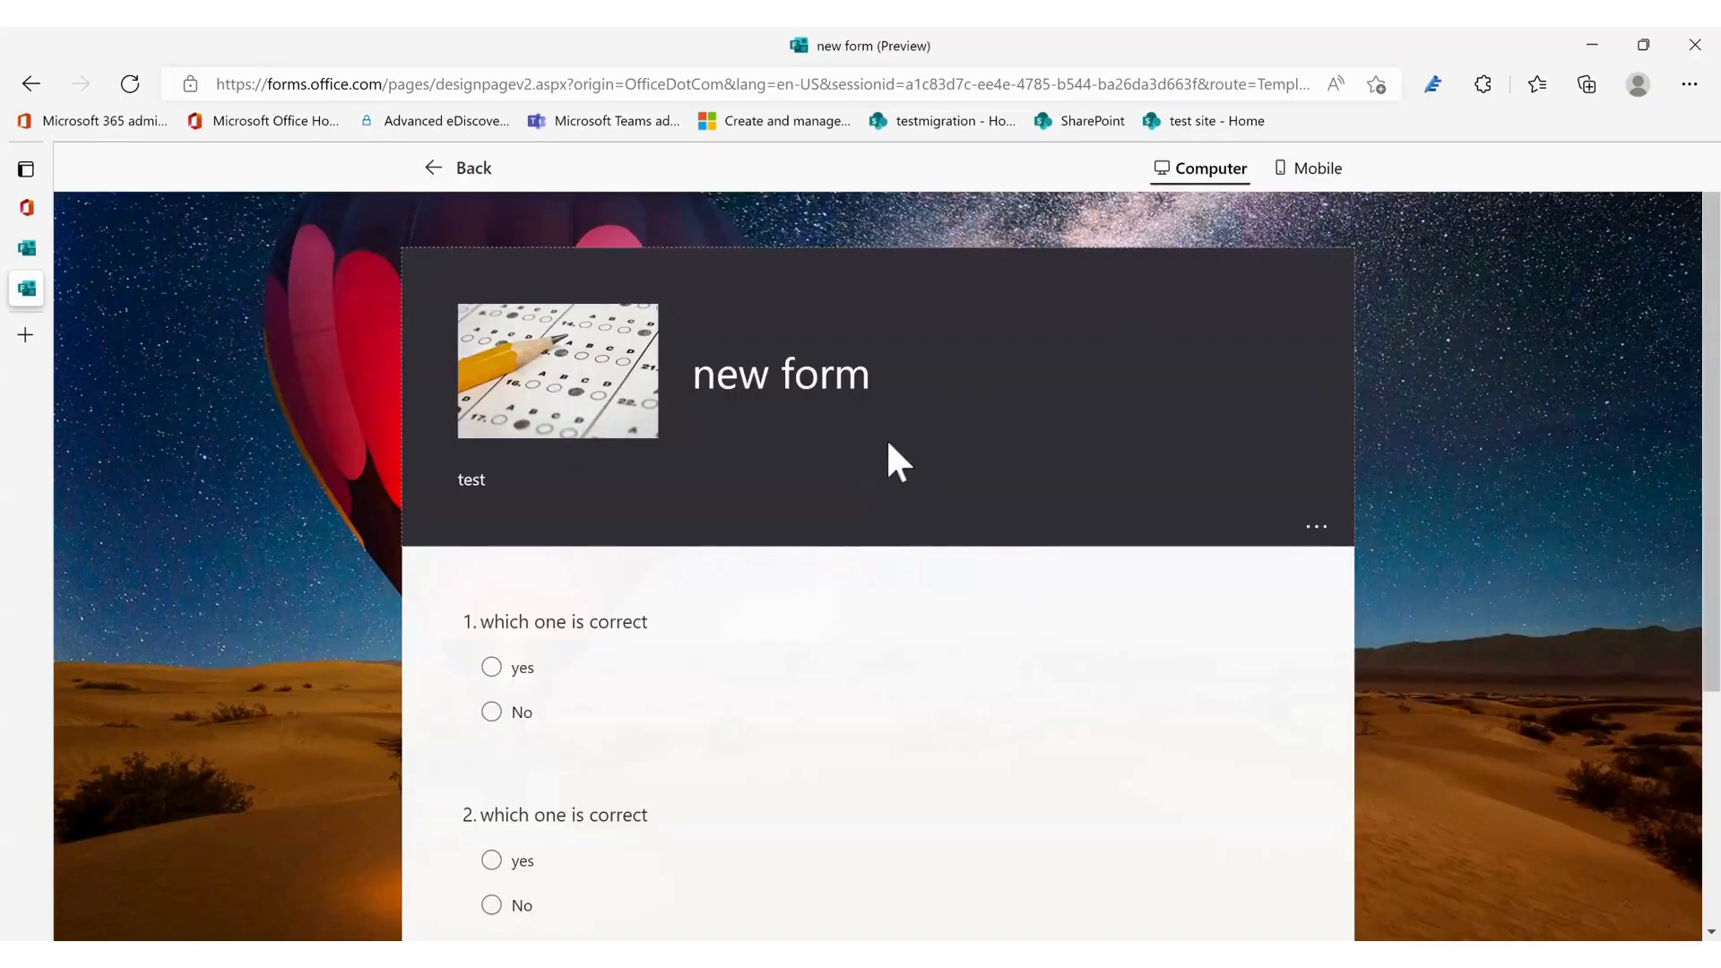
left_click(1320, 172)
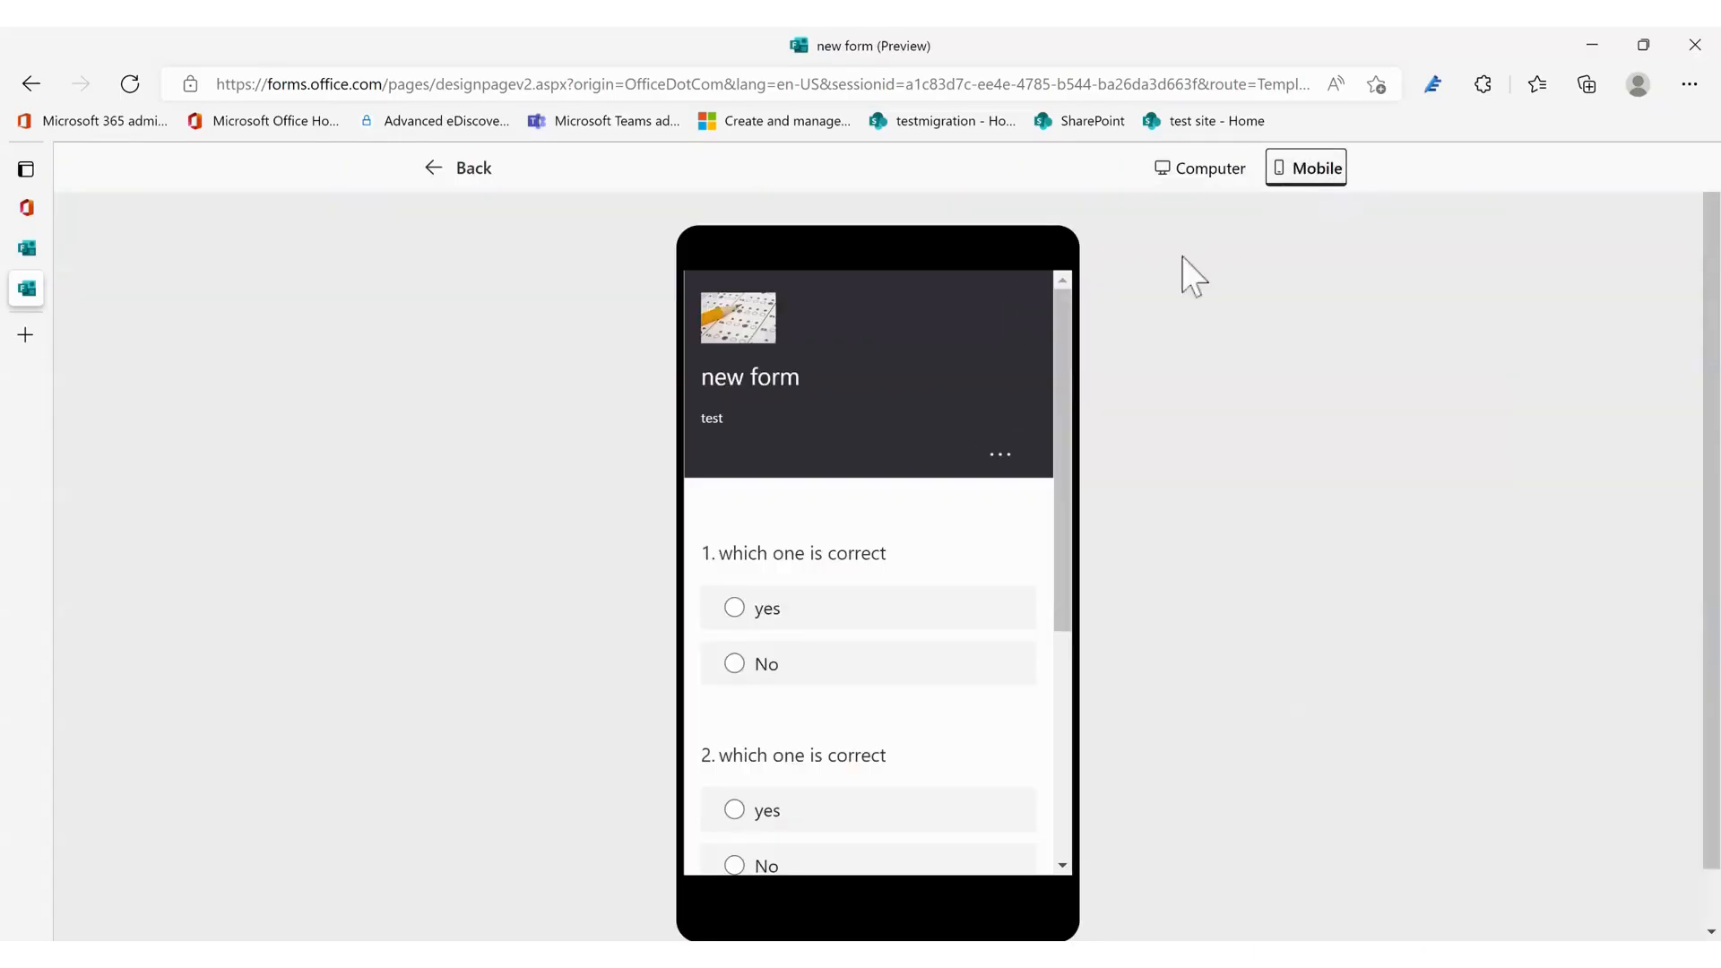
left_click(468, 169)
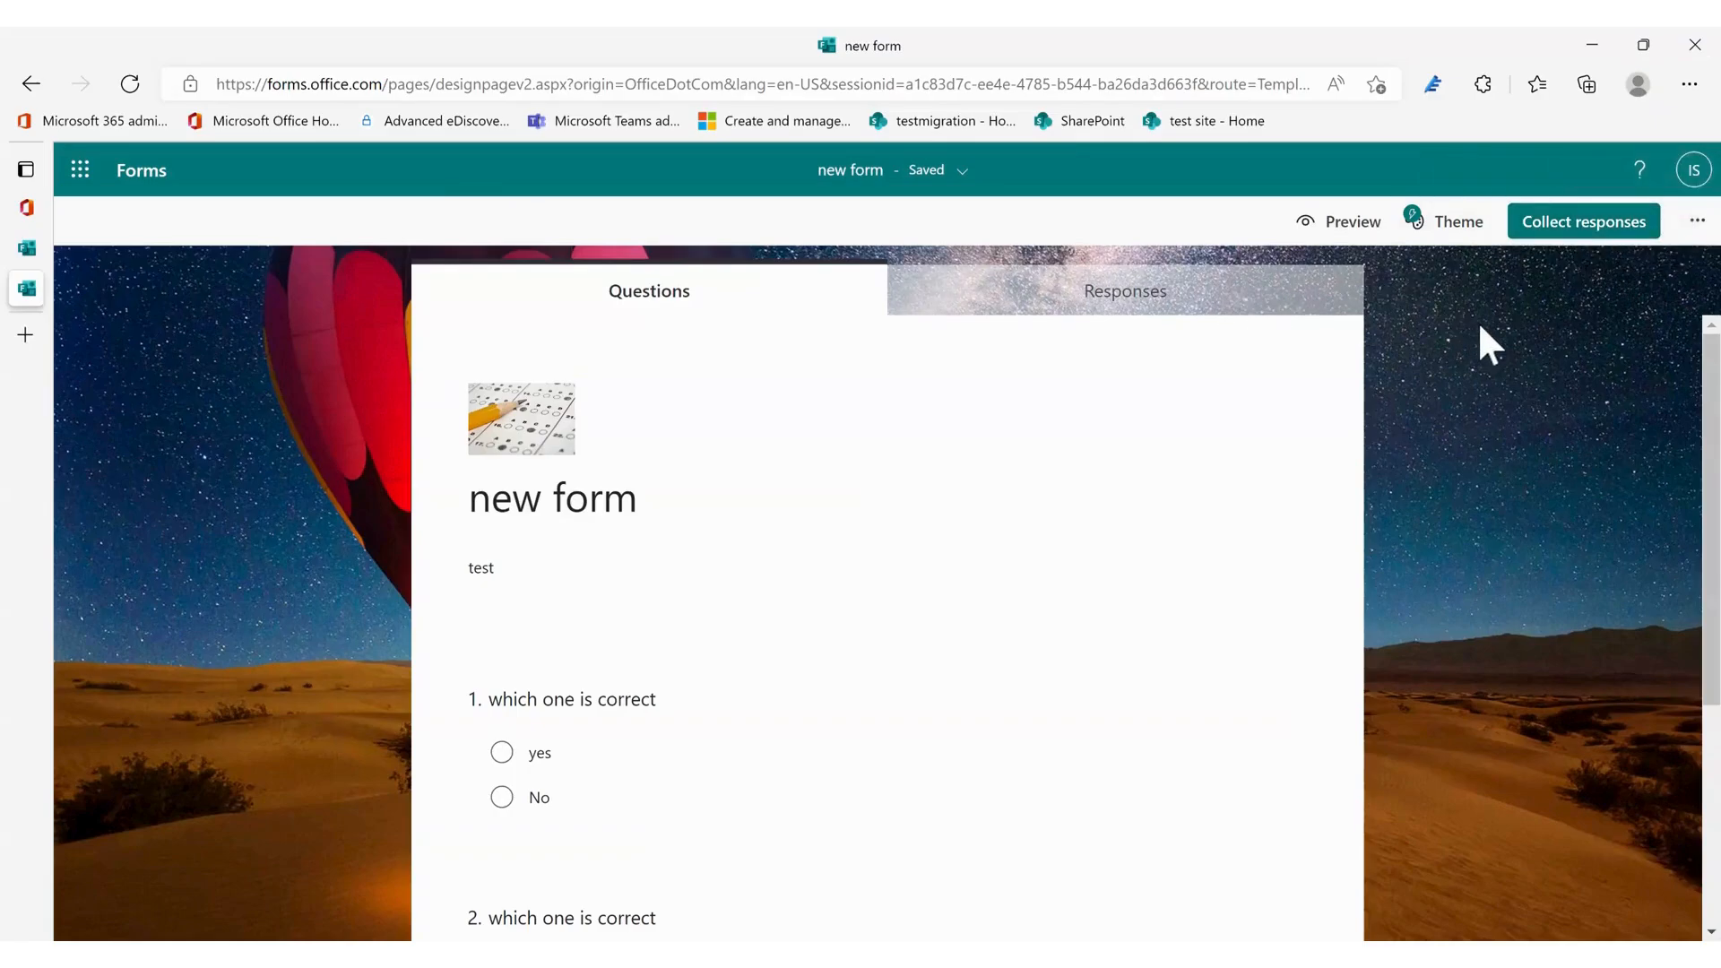
Review the form's responses summary and the additional options for managing and sharing responses.
left_click(1132, 305)
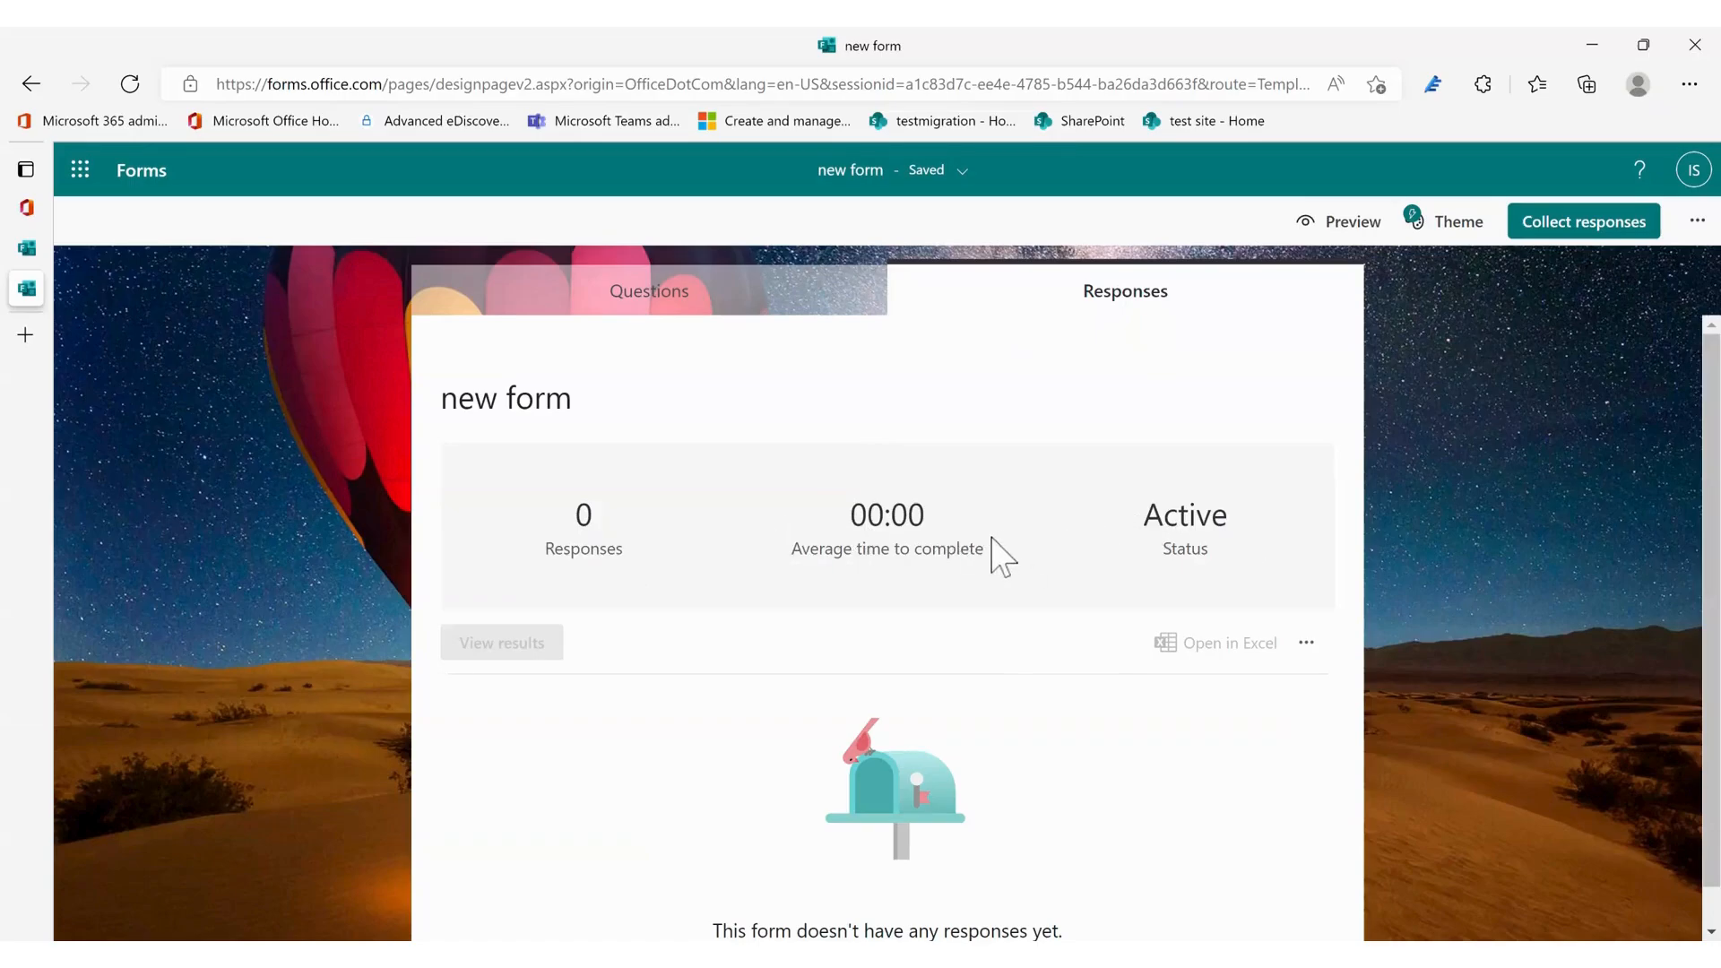
scroll(992, 538, "down", 1)
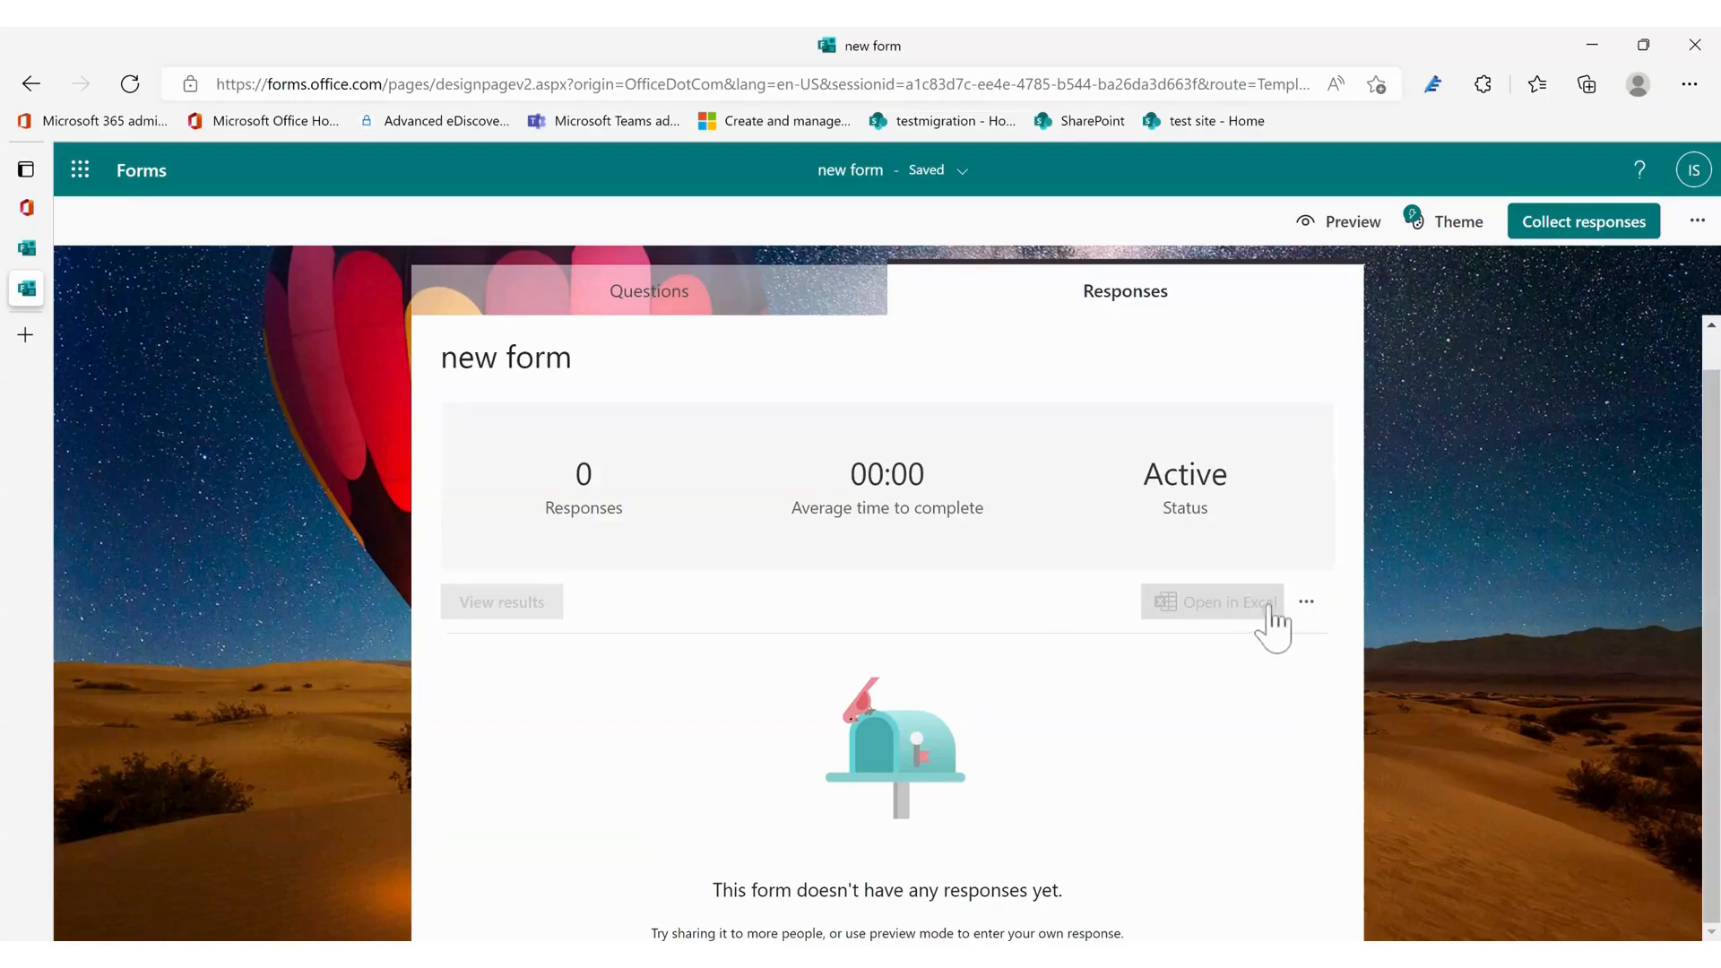
left_click(1307, 604)
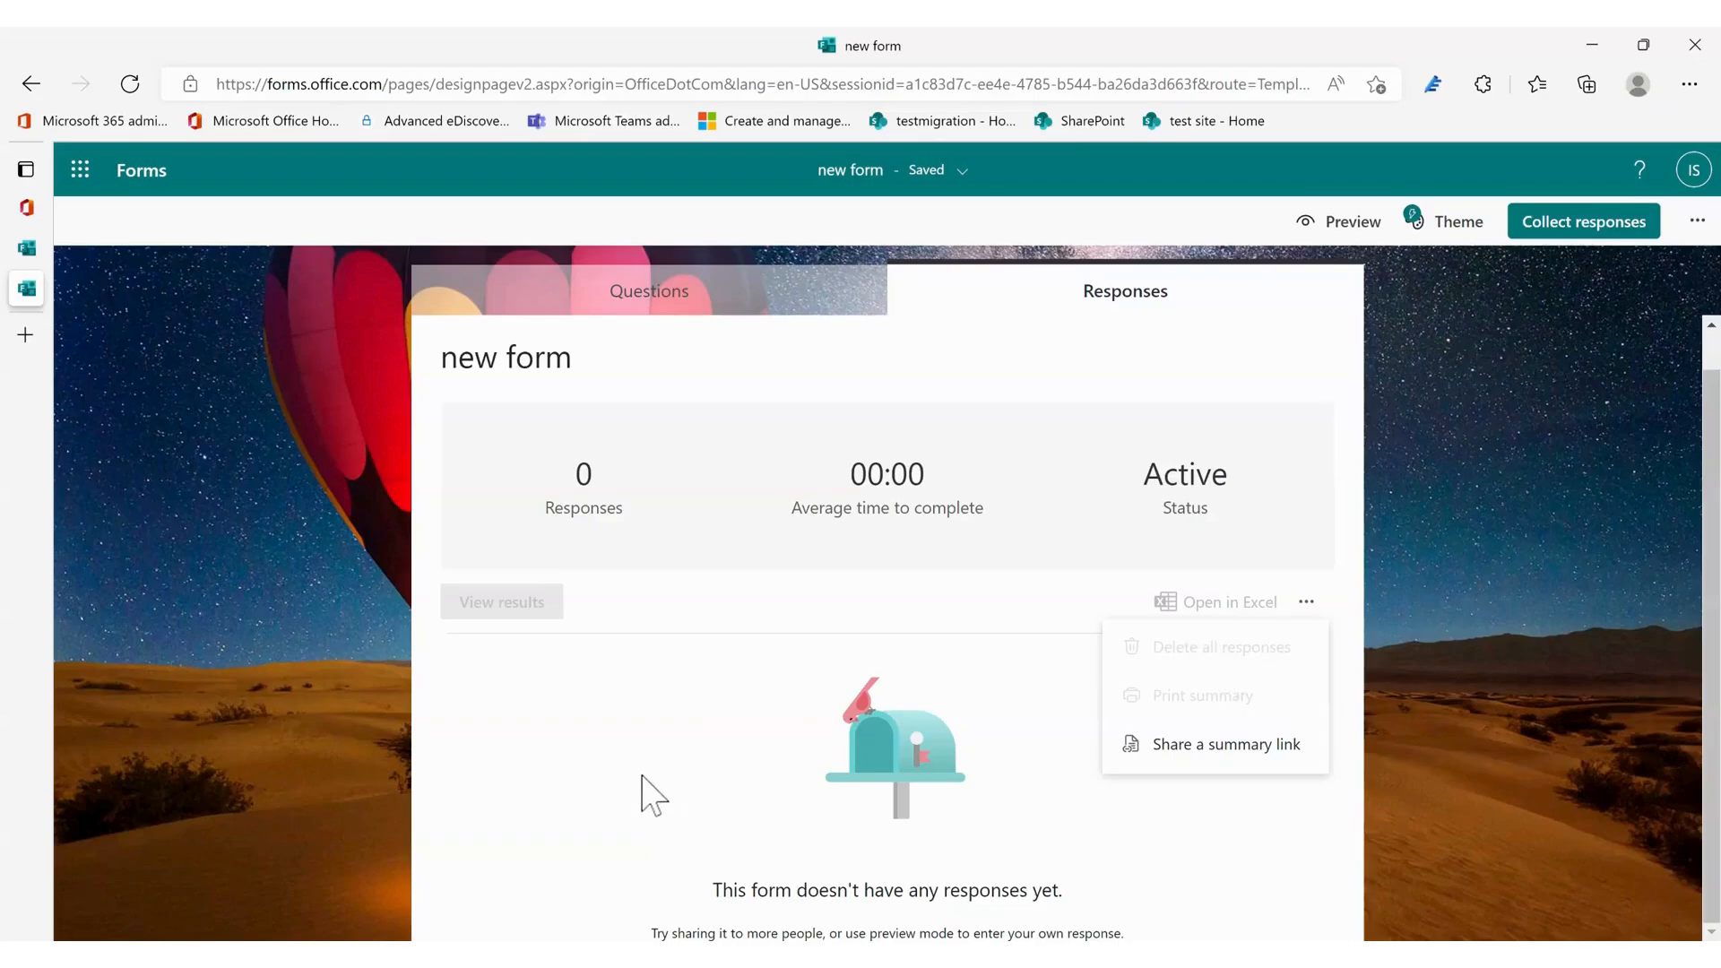
left_click(745, 761)
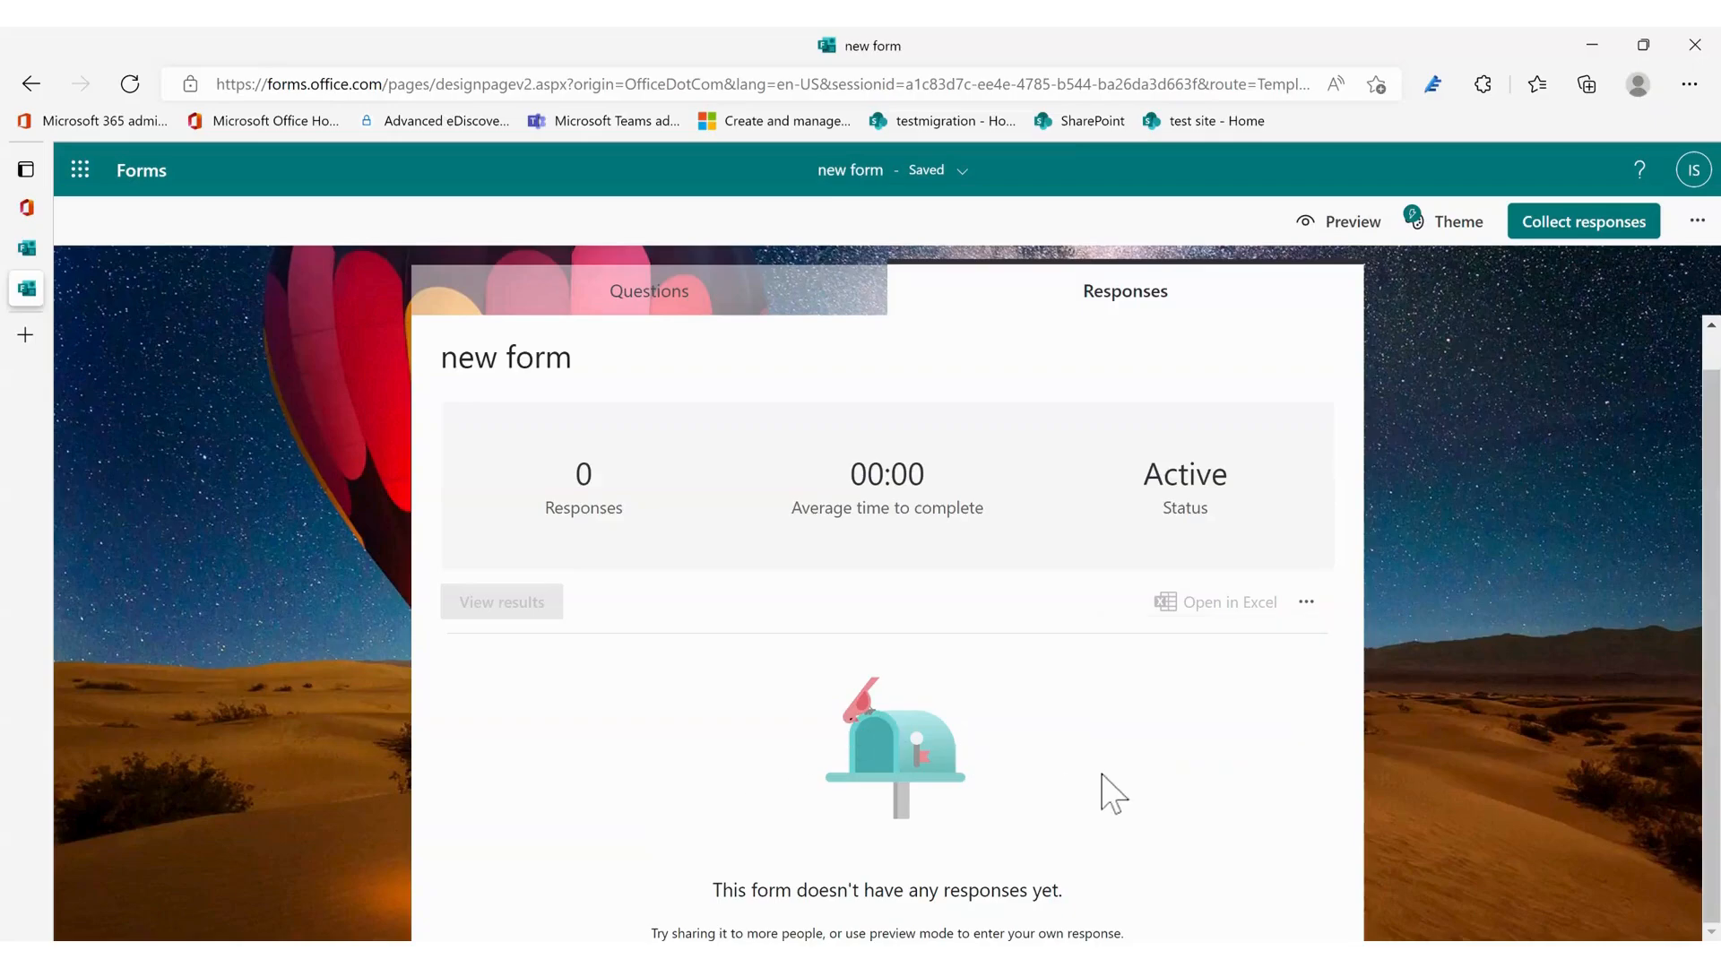